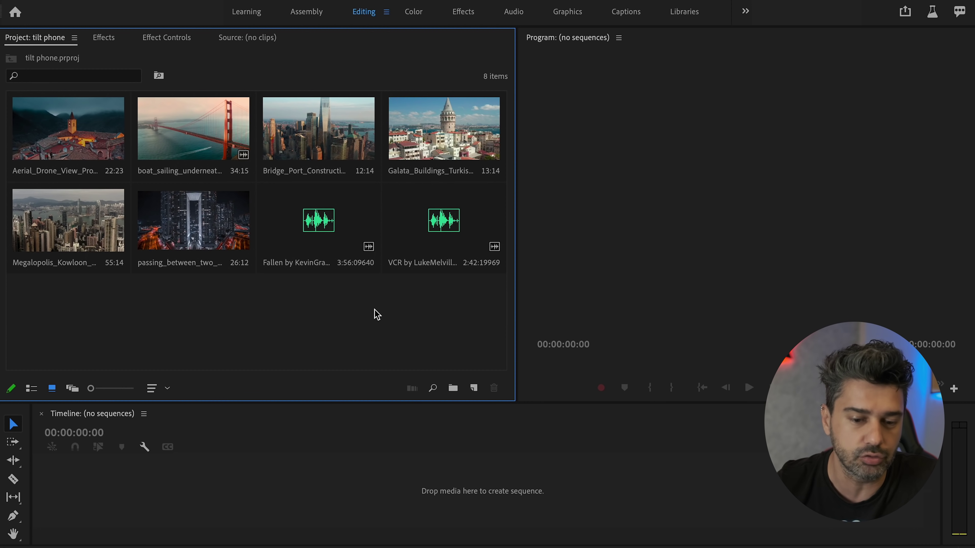
Create a sequence from the Galata Buildings aerial clip, then enlarge and zoom the timeline
click(112, 154)
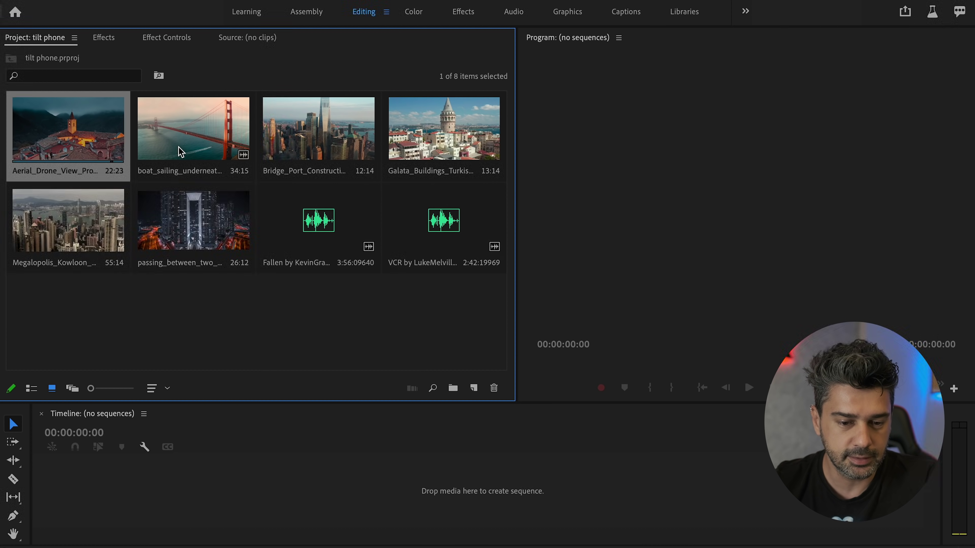
click(322, 153)
click(425, 146)
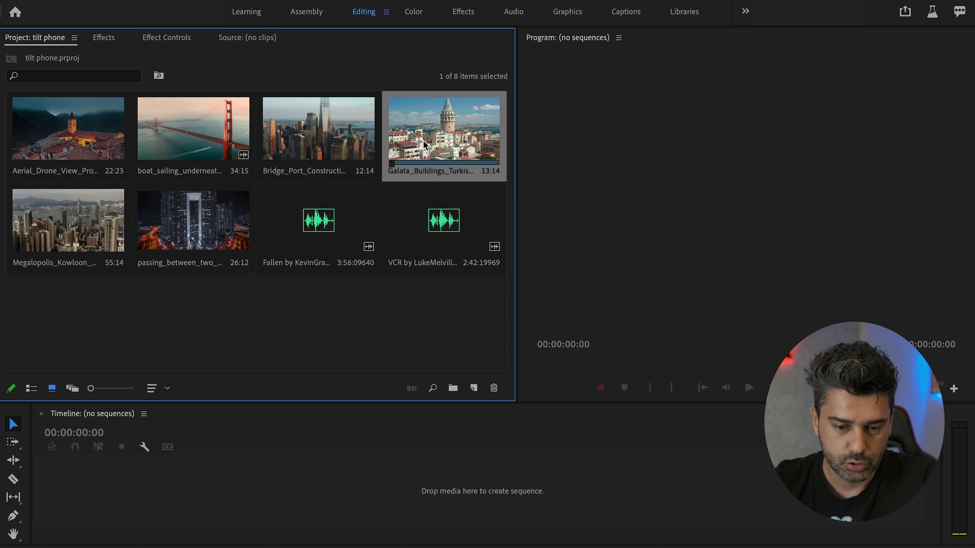
drag(426, 142, 152, 490)
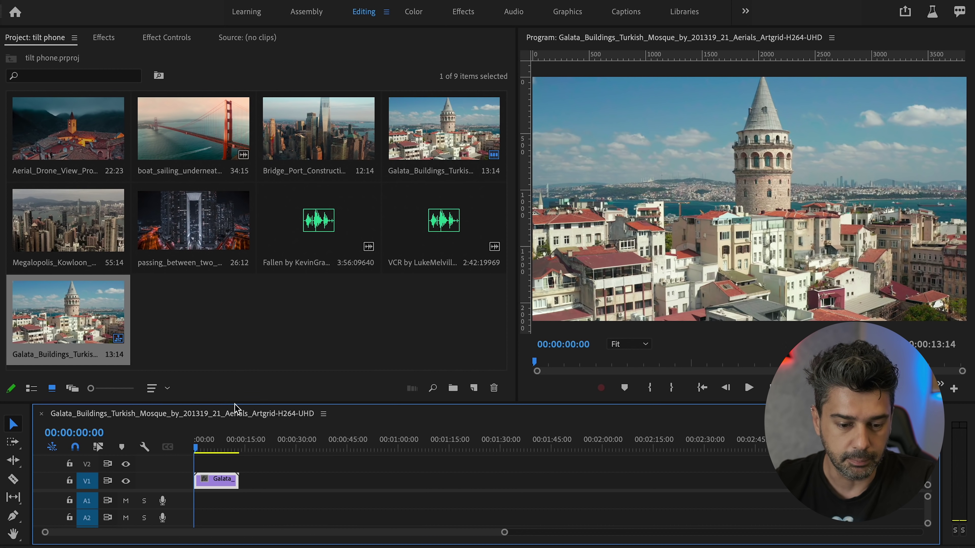
drag(235, 403, 241, 385)
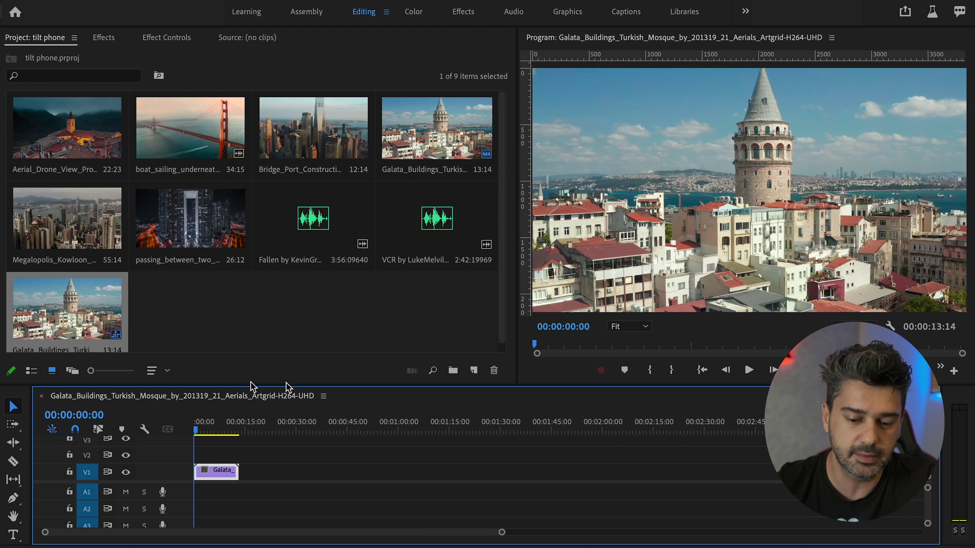
drag(502, 533, 186, 532)
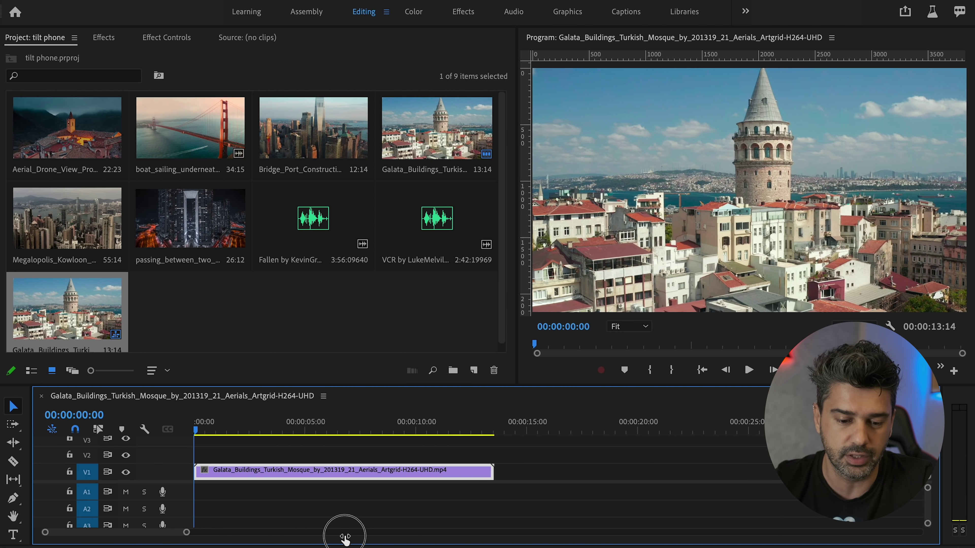
click(203, 423)
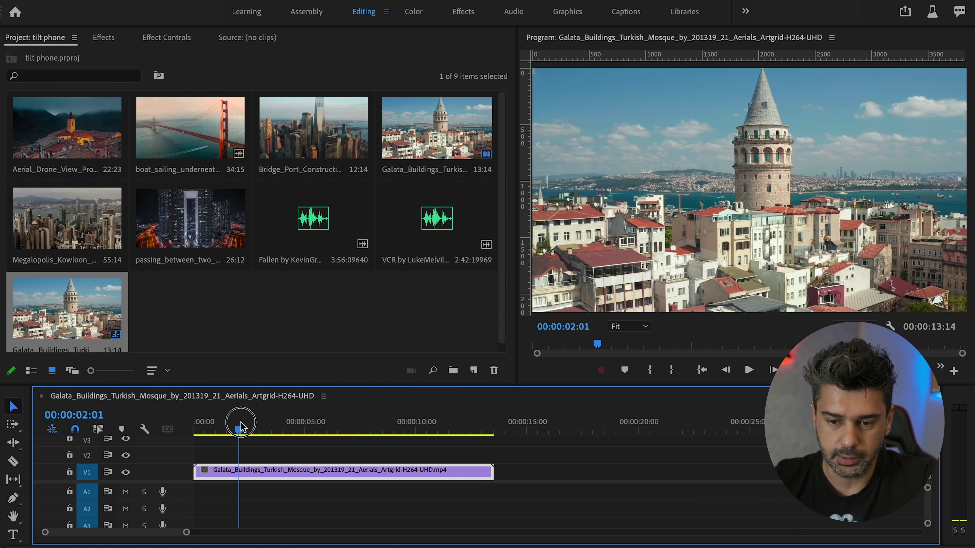
drag(206, 427, 255, 429)
key(space)
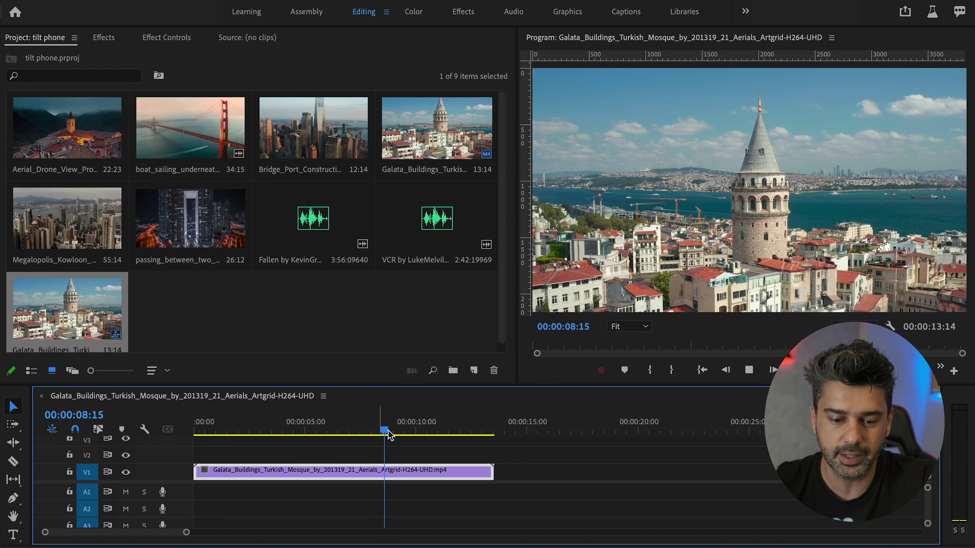
key(space)
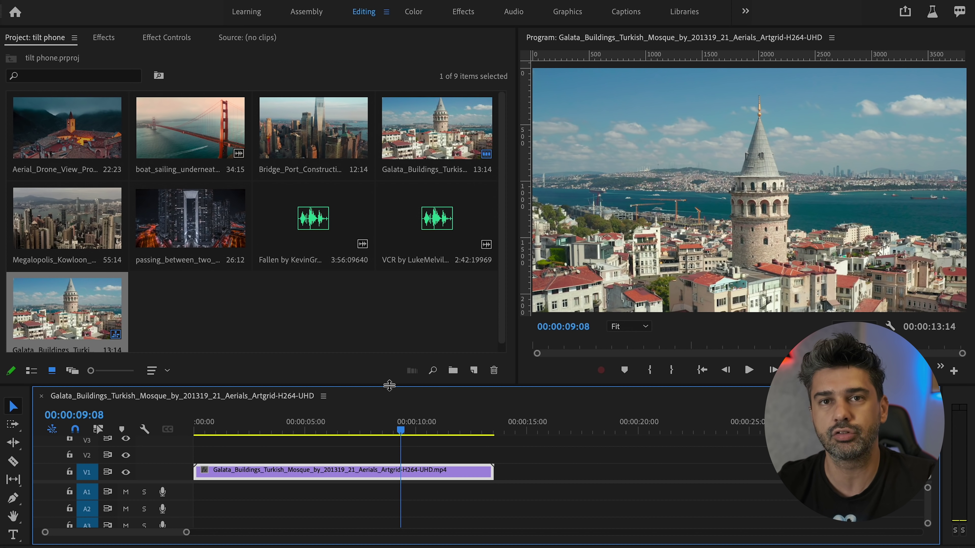
click(357, 298)
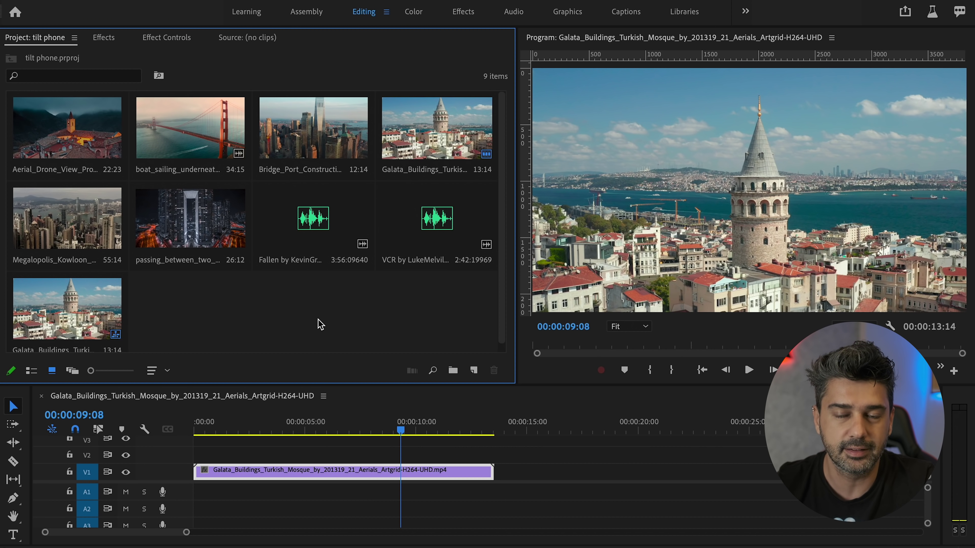
Audition the Fallen and VCR music tracks in the Source monitor
double_click(320, 258)
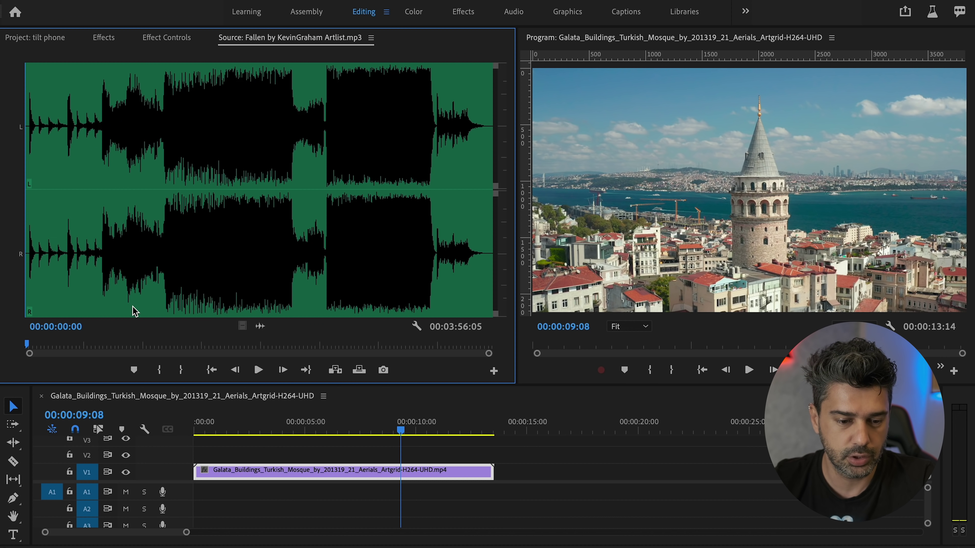
click(51, 39)
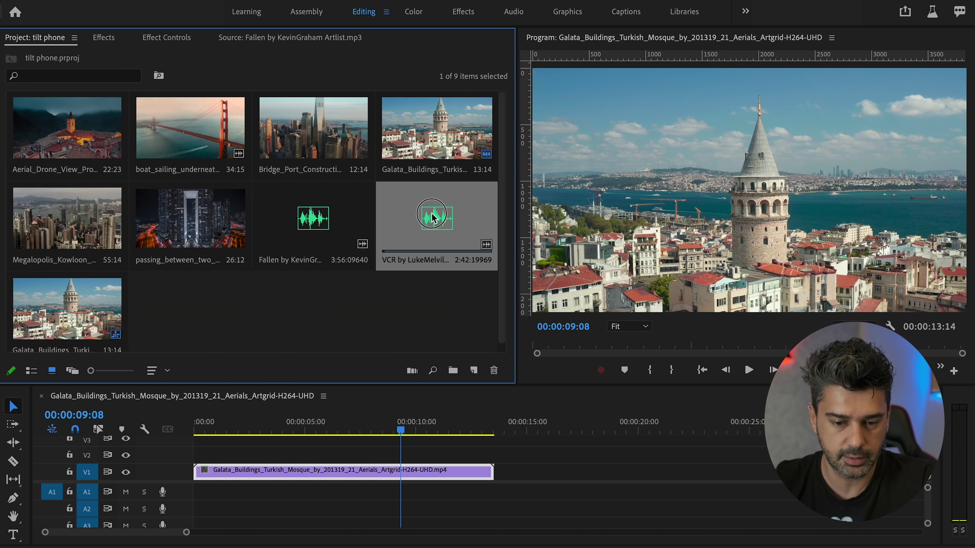
double_click(424, 226)
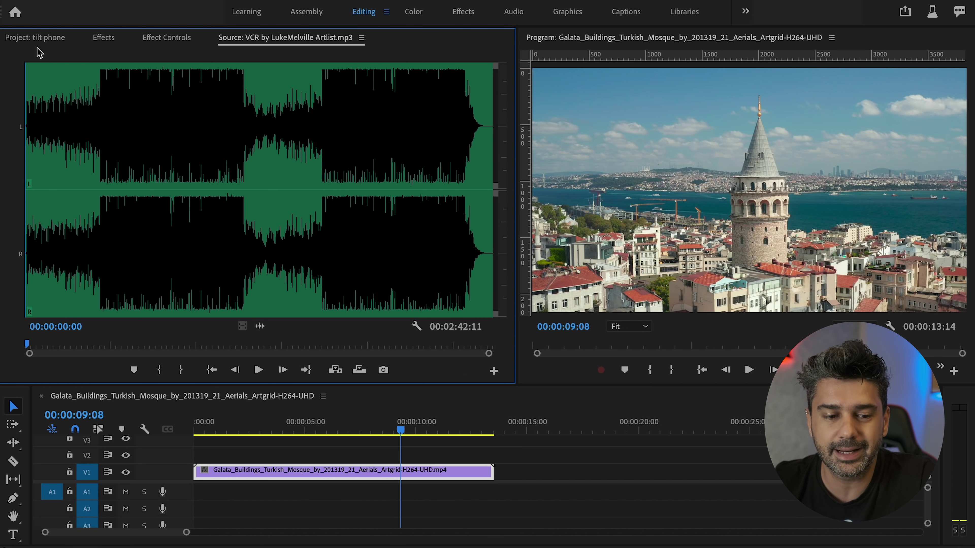
click(42, 38)
double_click(273, 190)
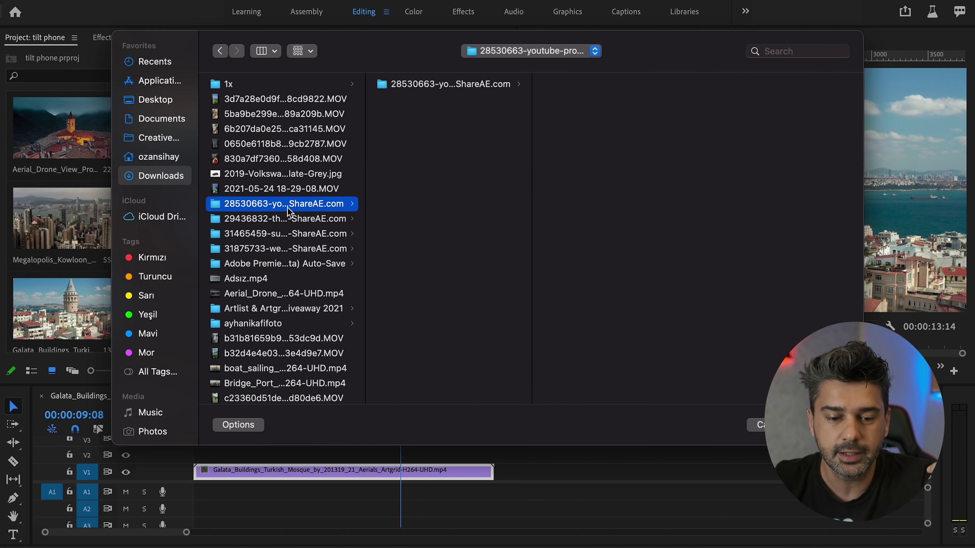
click(751, 426)
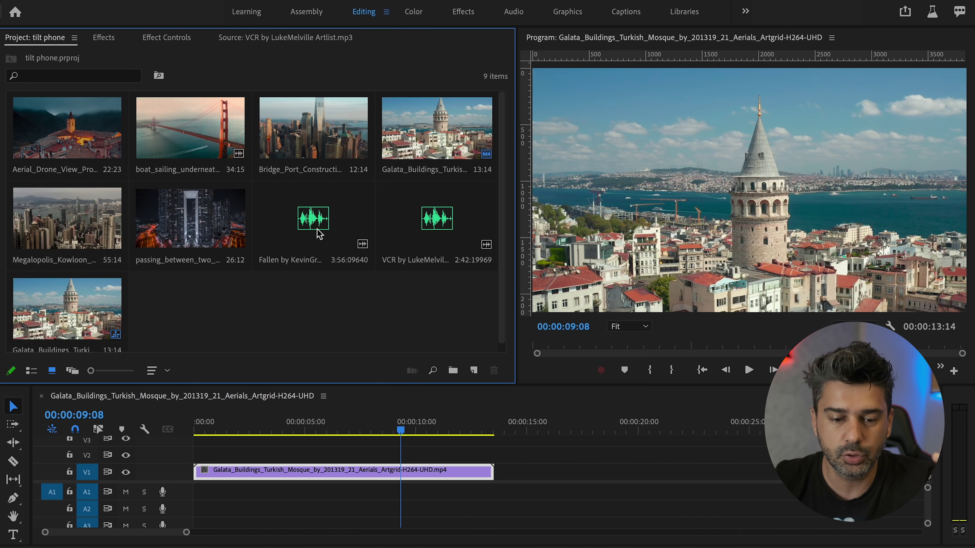
Preview the Fallen track again, playing it from around 2:26
double_click(319, 225)
drag(297, 127, 328, 128)
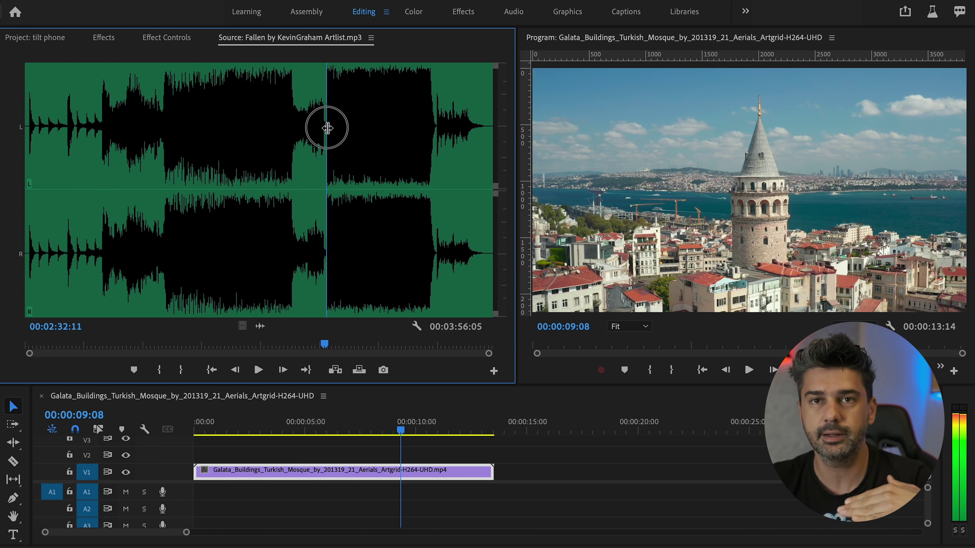
drag(327, 127, 309, 127)
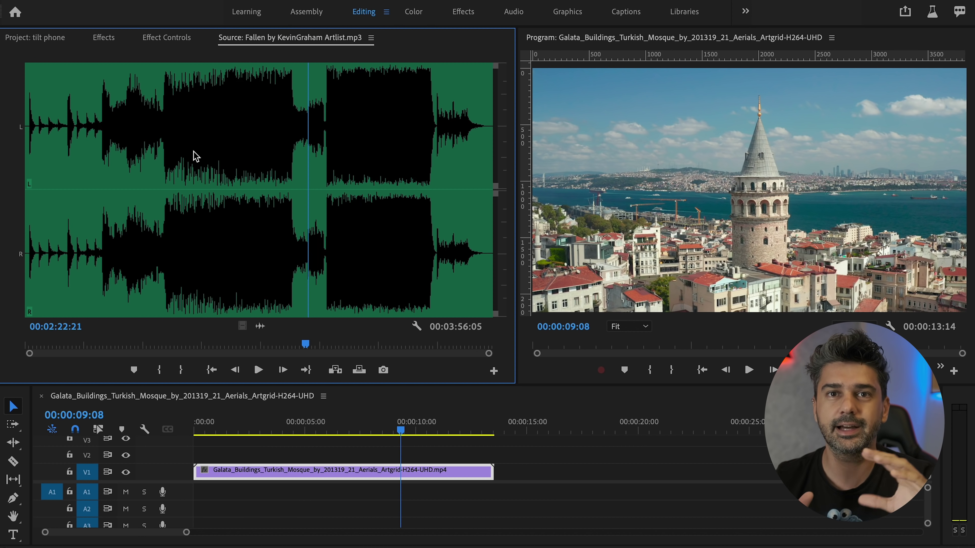
mouse_move(271, 160)
mouse_down()
mouse_move(306, 160)
mouse_move(309, 257)
mouse_up()
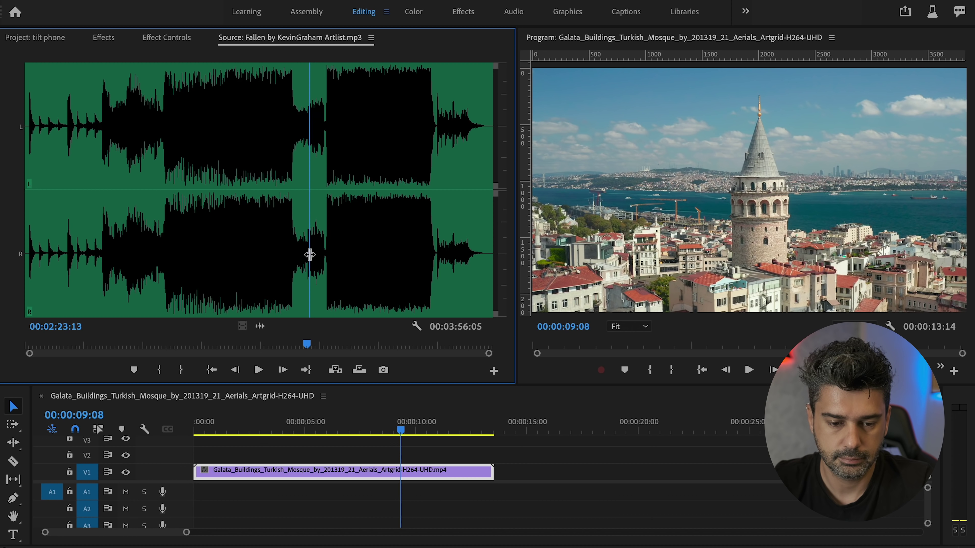
click(316, 255)
key(space)
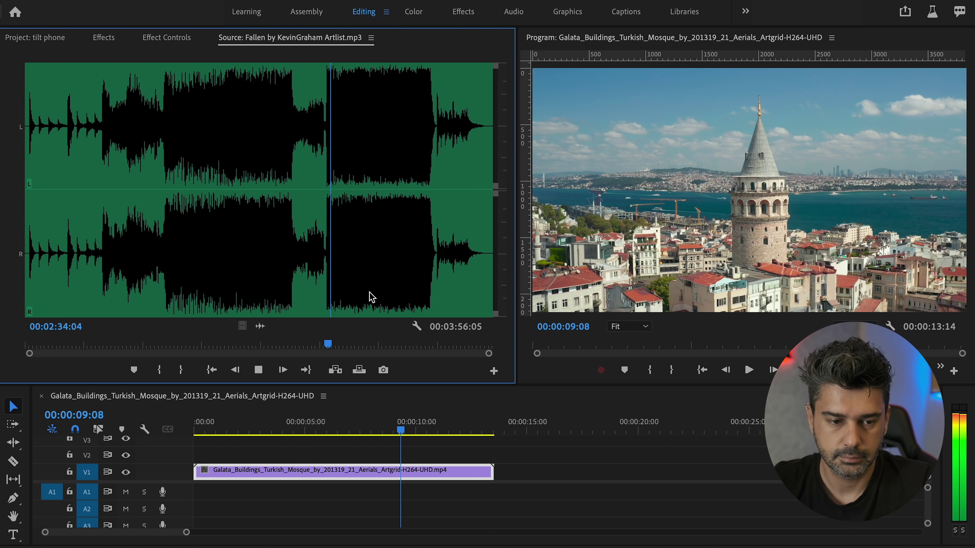
key(space)
Play the VCR track once more, then place Fallen on audio track A1
click(34, 37)
double_click(427, 250)
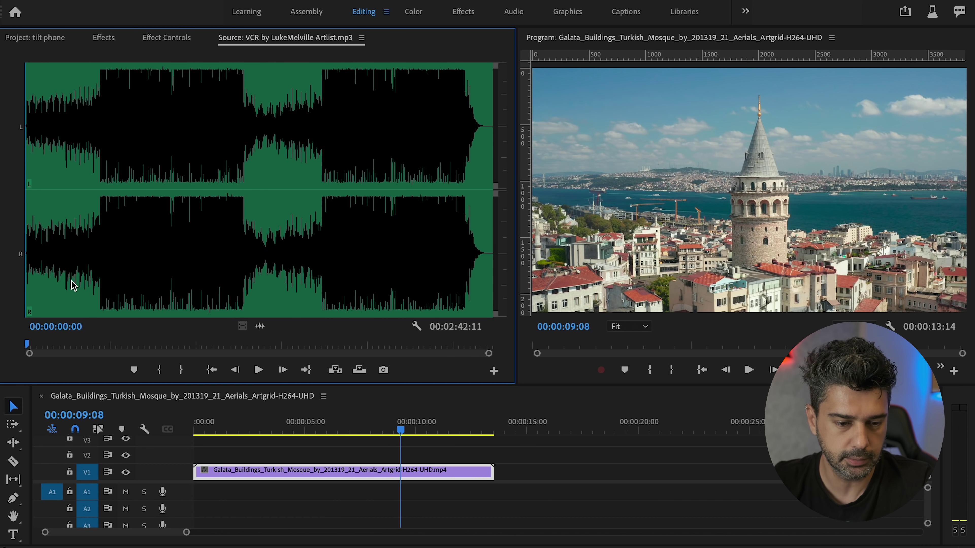
click(80, 265)
key(space)
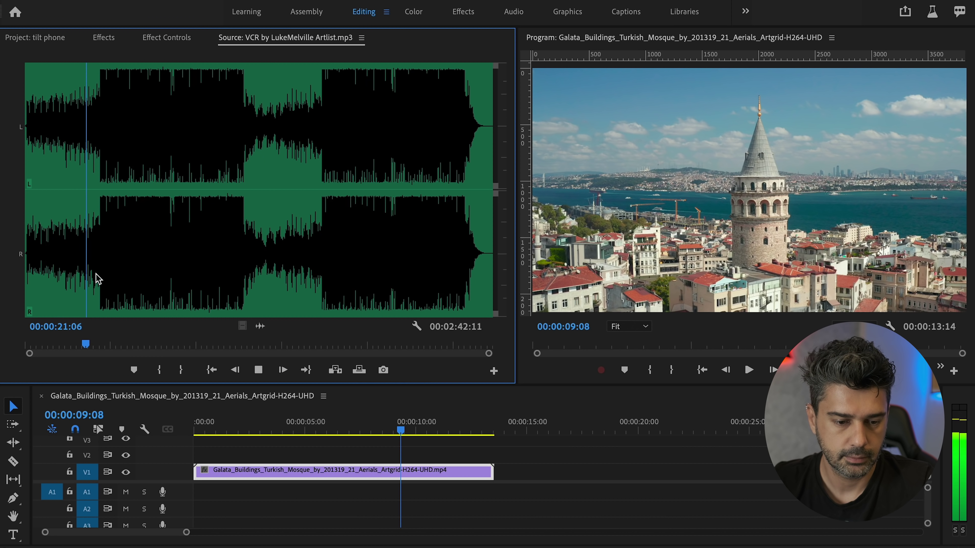
click(41, 37)
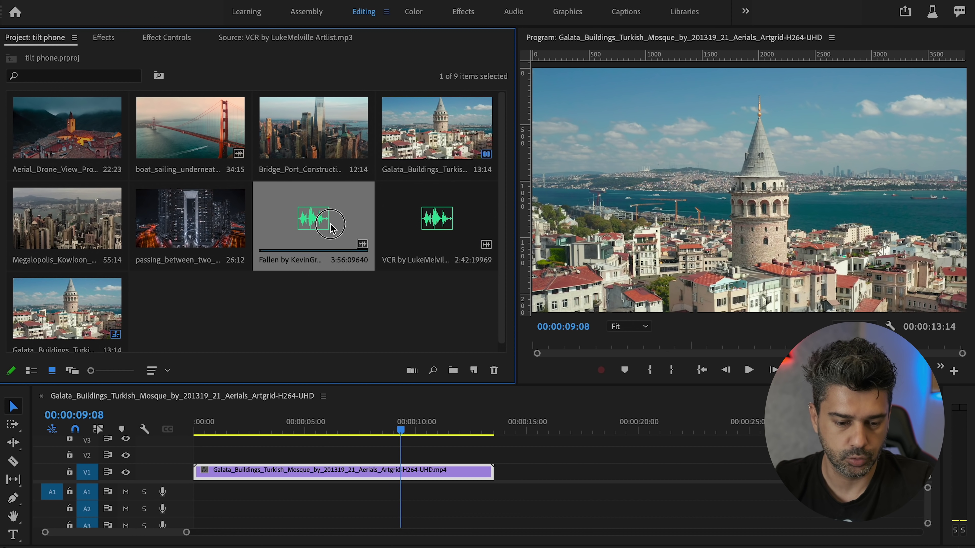
drag(297, 234, 215, 492)
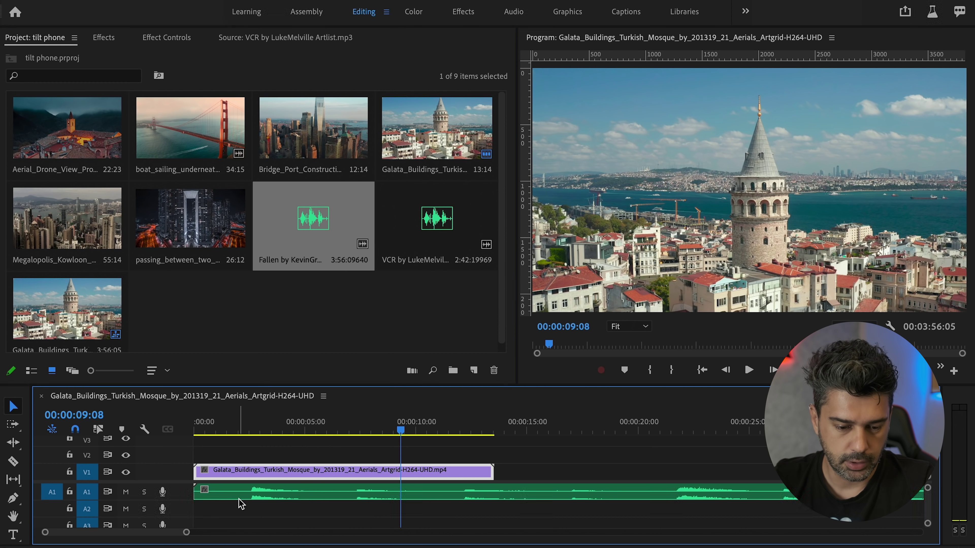
Expand the A1 track, zoom out, and razor the Fallen audio
double_click(184, 493)
key(minus)
key(c)
click(388, 496)
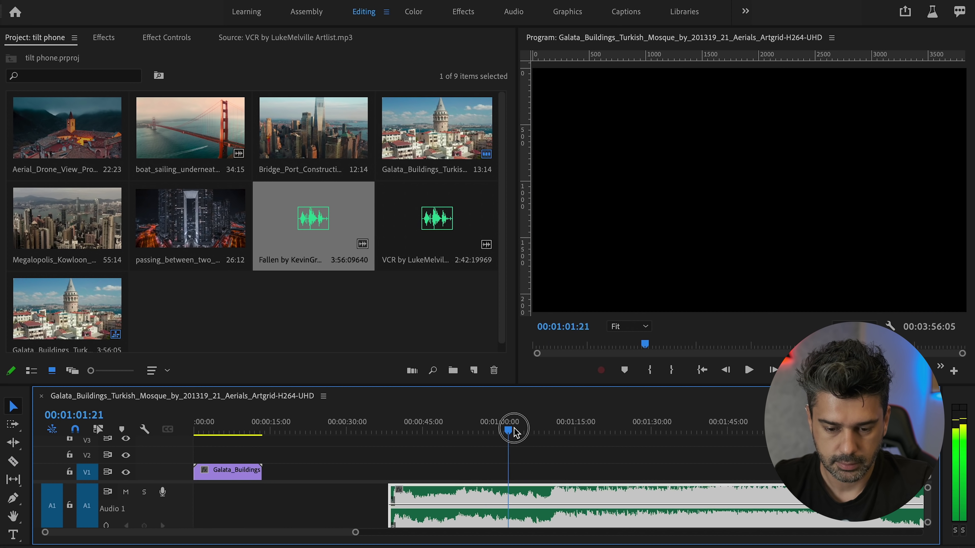
scroll(550, 510, down, 2)
scroll(498, 511, down, 2)
scroll(499, 512, up, 1)
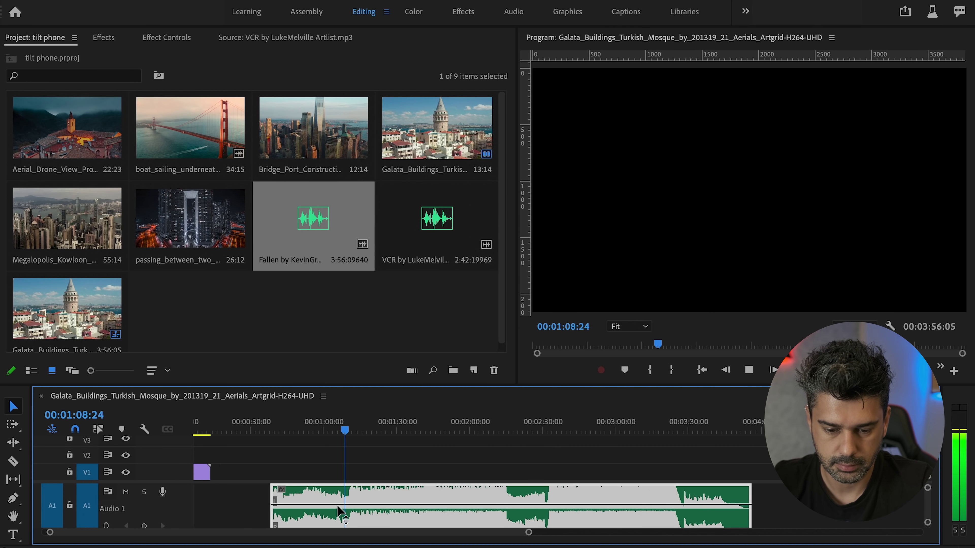
Cut the audio at about 1:10, delete the opening part, and move the rest to 0:00
key(c)
click(512, 495)
key(v)
key(Delete)
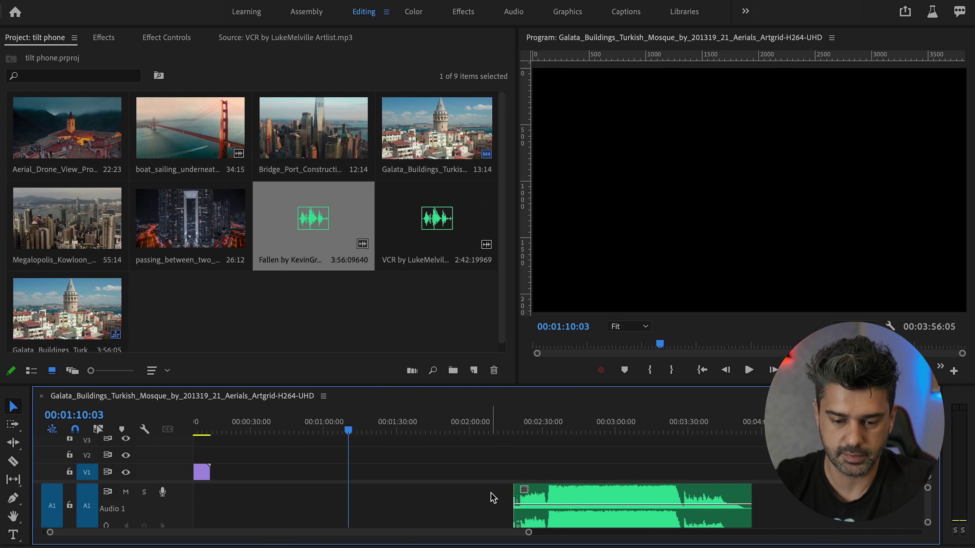
drag(567, 507, 239, 505)
Zoom in on the sequence start and check the 13-second Galata clip's end
key(Home)
key(=)
key(=)
key(=)
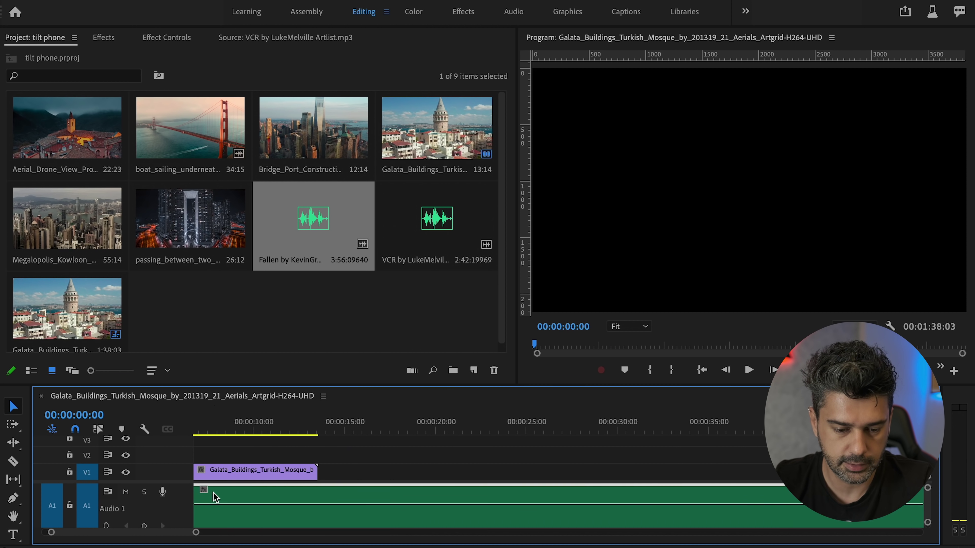
drag(437, 422, 168, 434)
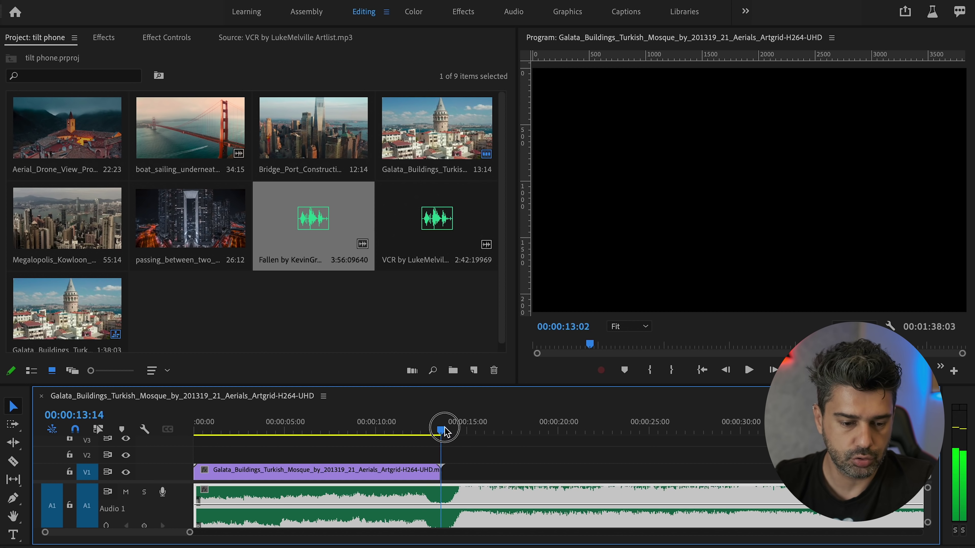
key(=)
key(=)
click(257, 428)
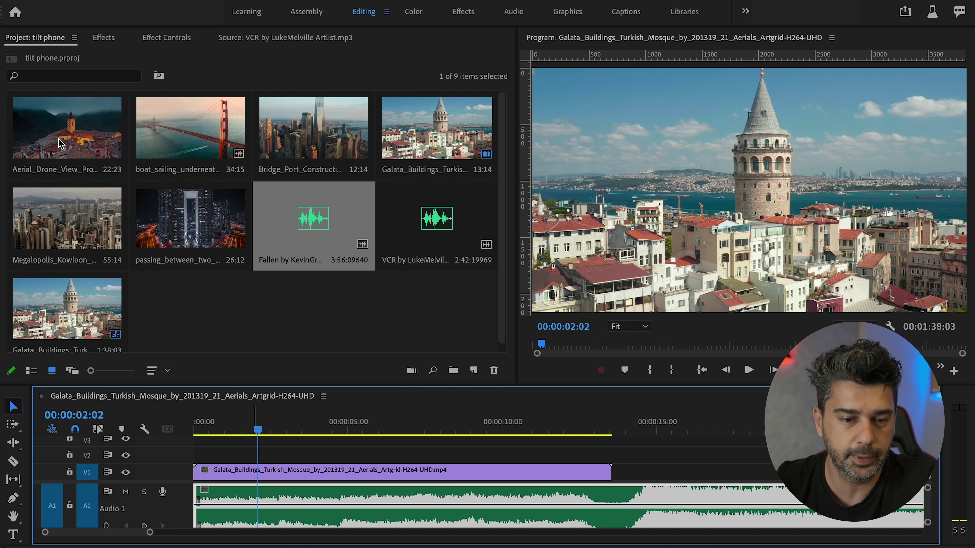
Set the Sequence Settings frame size to 1080 × 1920 and accept deleting previews
mouse_move(152, 5)
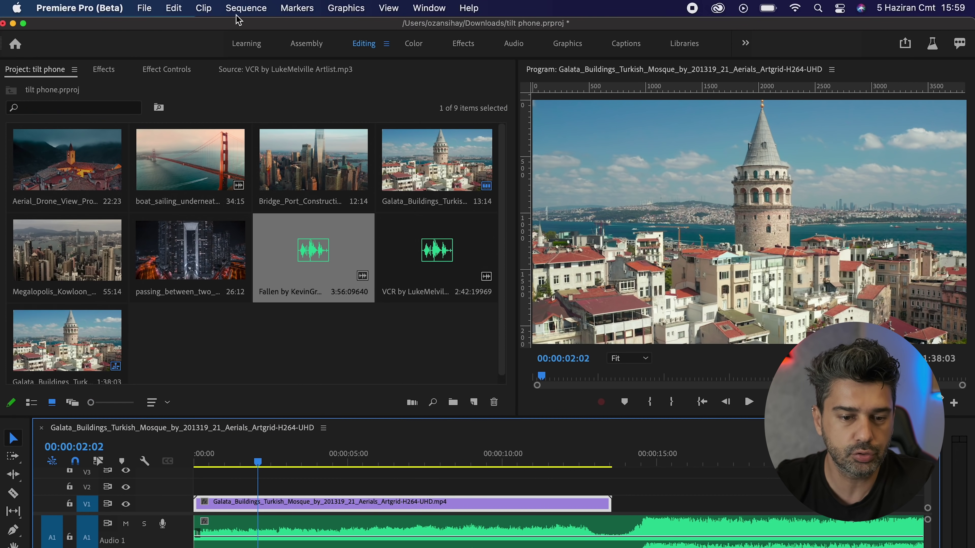
click(245, 9)
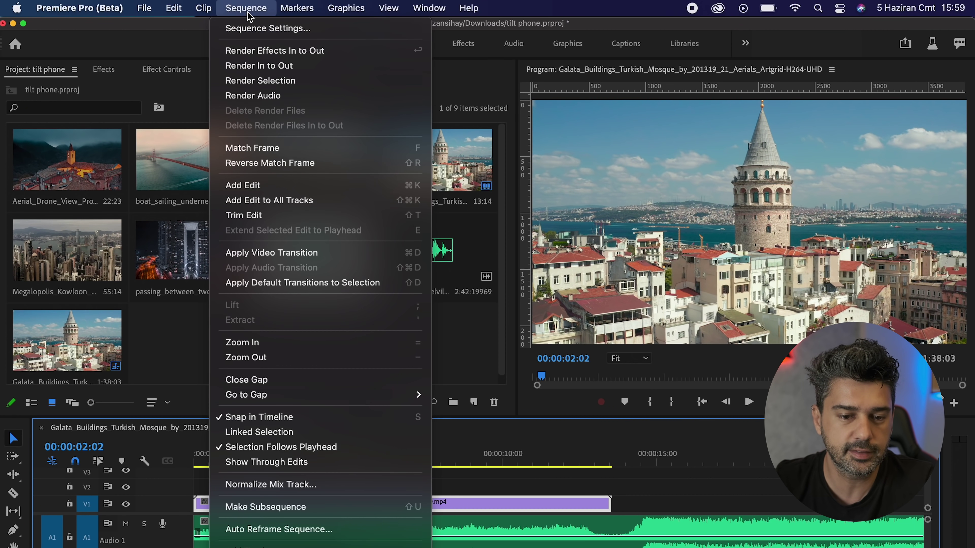
click(319, 28)
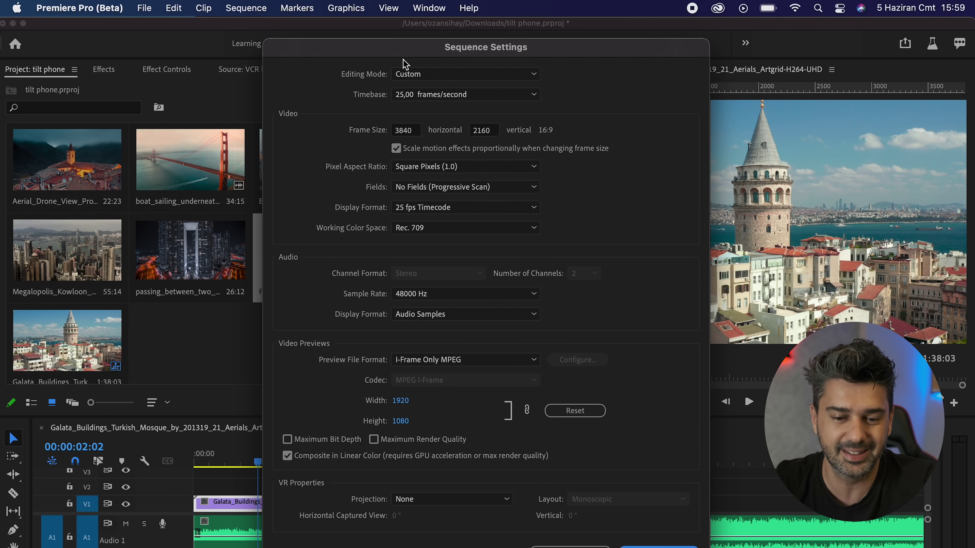
click(415, 129)
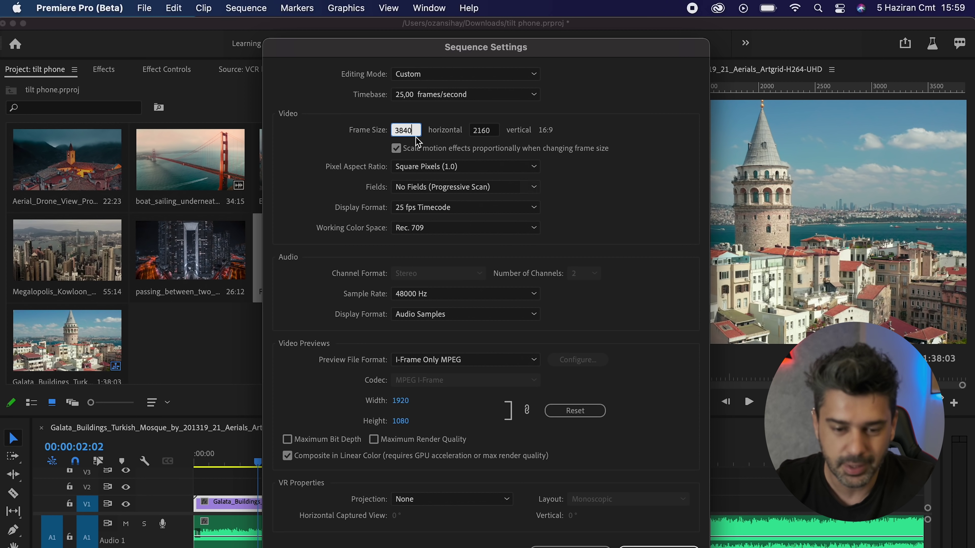
drag(423, 132, 339, 133)
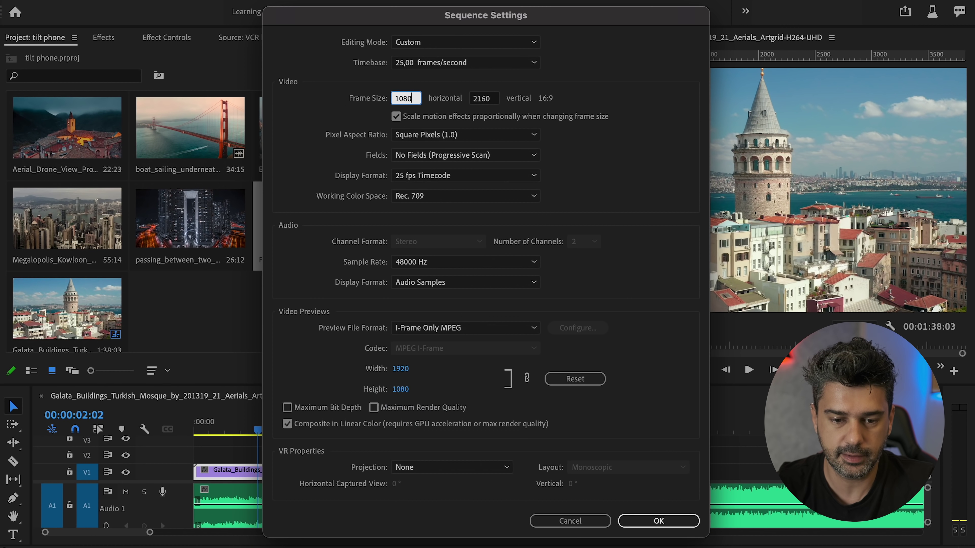
key(Tab)
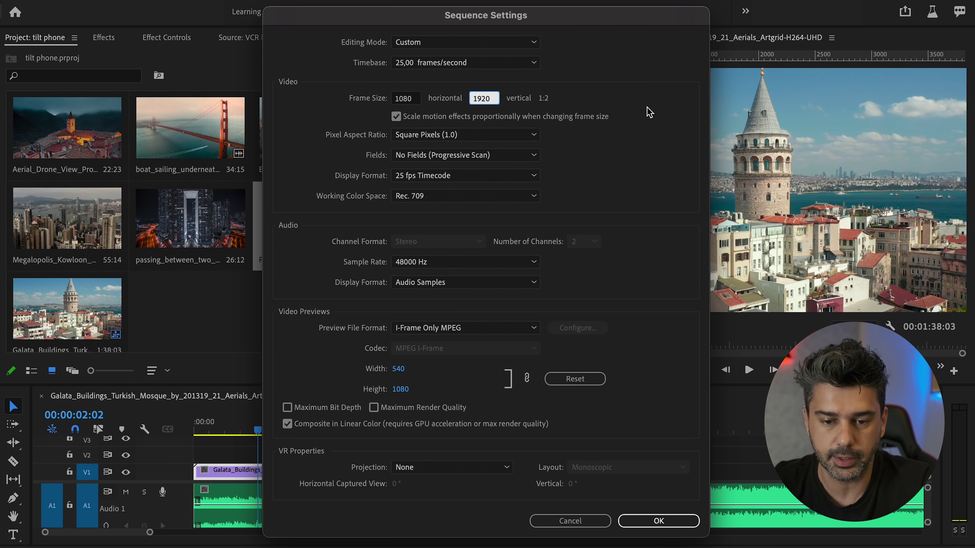
key(Tab)
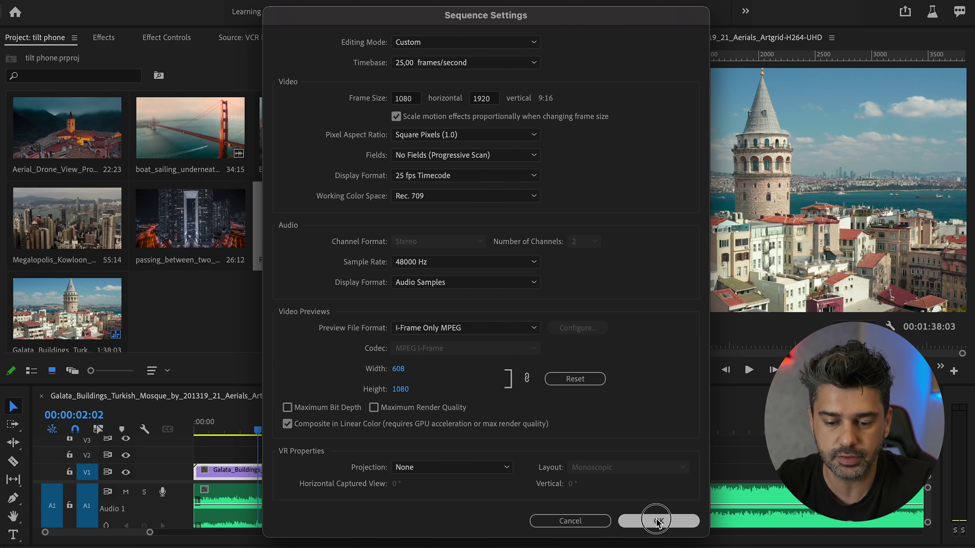
click(642, 521)
click(618, 301)
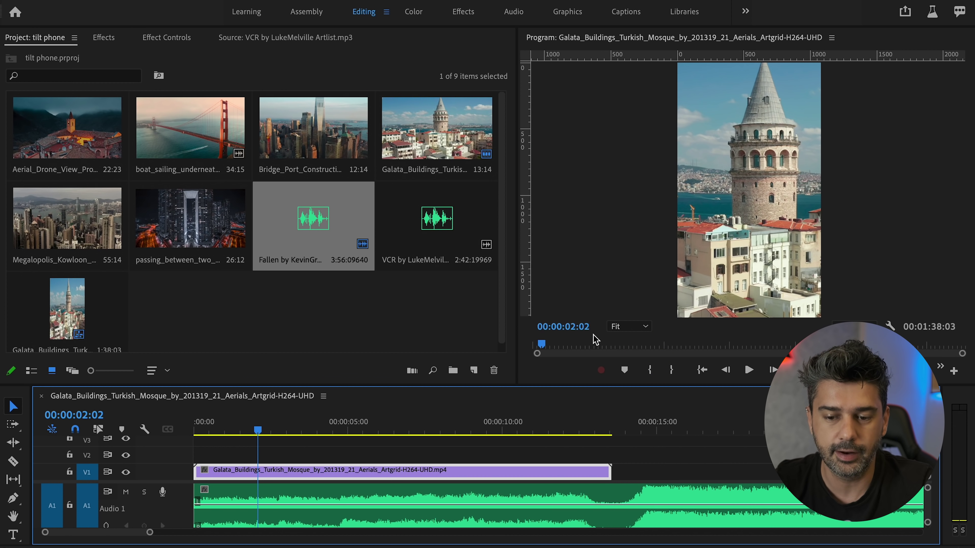
Set the Program monitor zoom to 25% to see beyond the frame
click(757, 224)
click(632, 340)
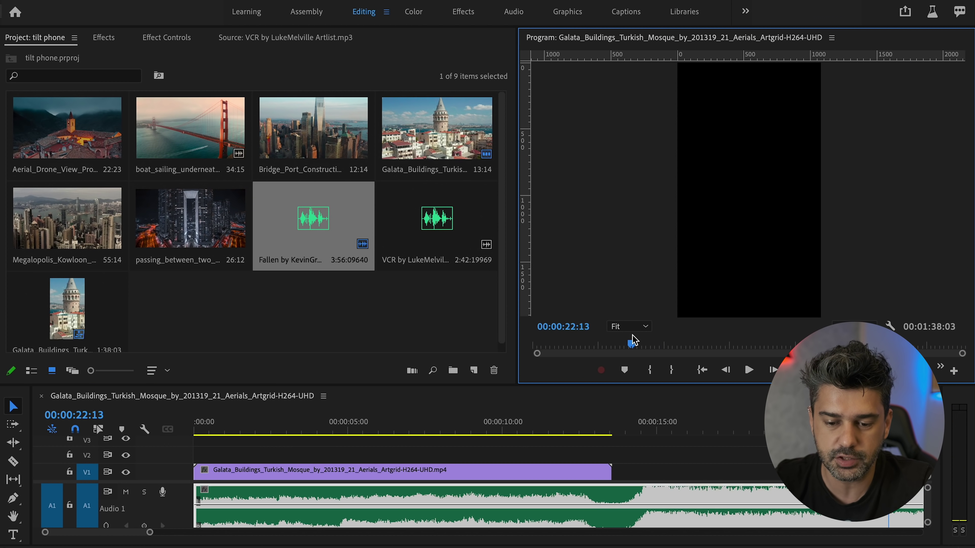
click(446, 421)
click(645, 326)
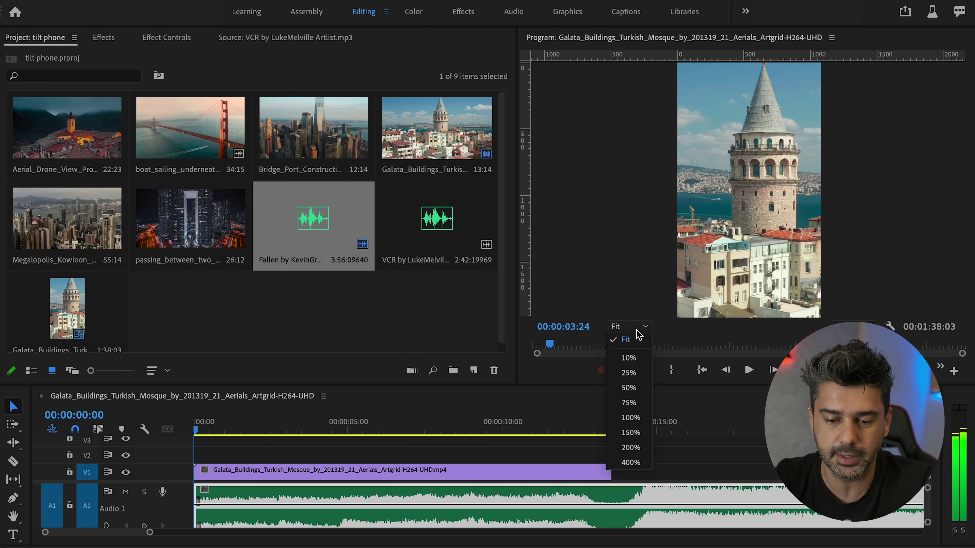
click(629, 403)
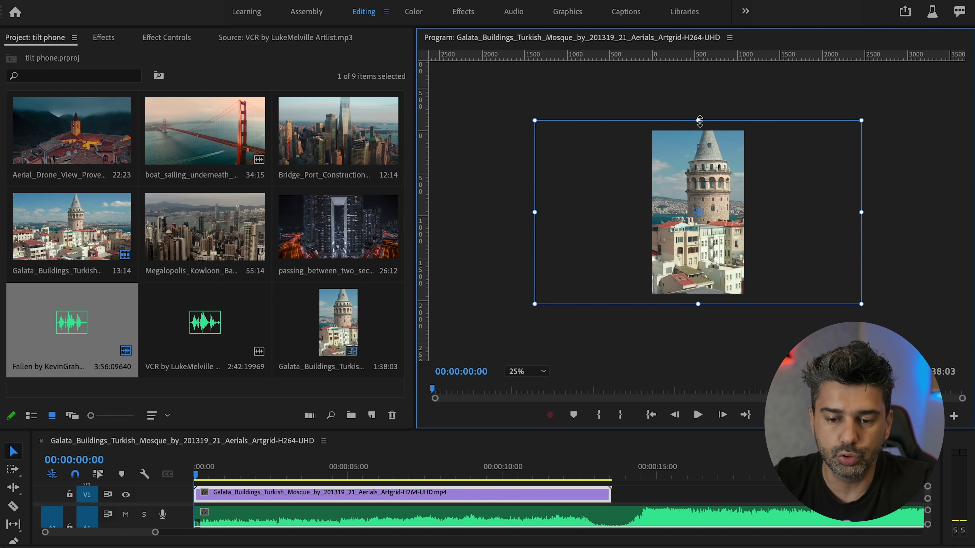
Scale the tower clip with its transform handles to fill the 9:16 frame, then play back
drag(699, 121, 697, 136)
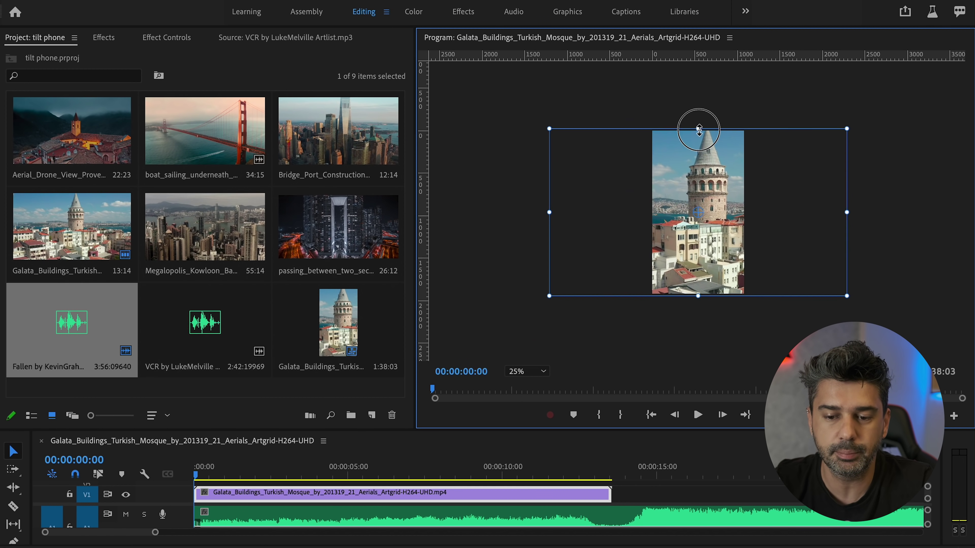
drag(698, 136, 693, 175)
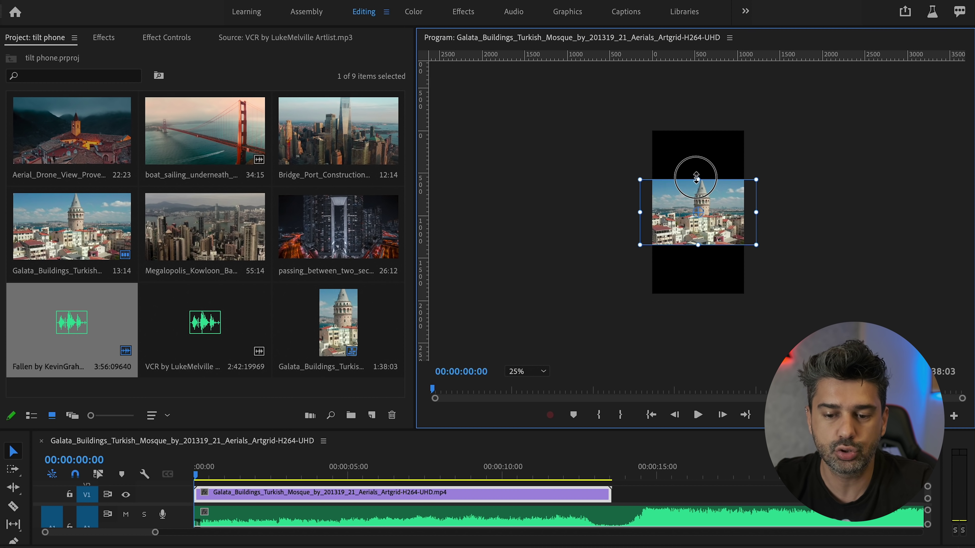
click(682, 153)
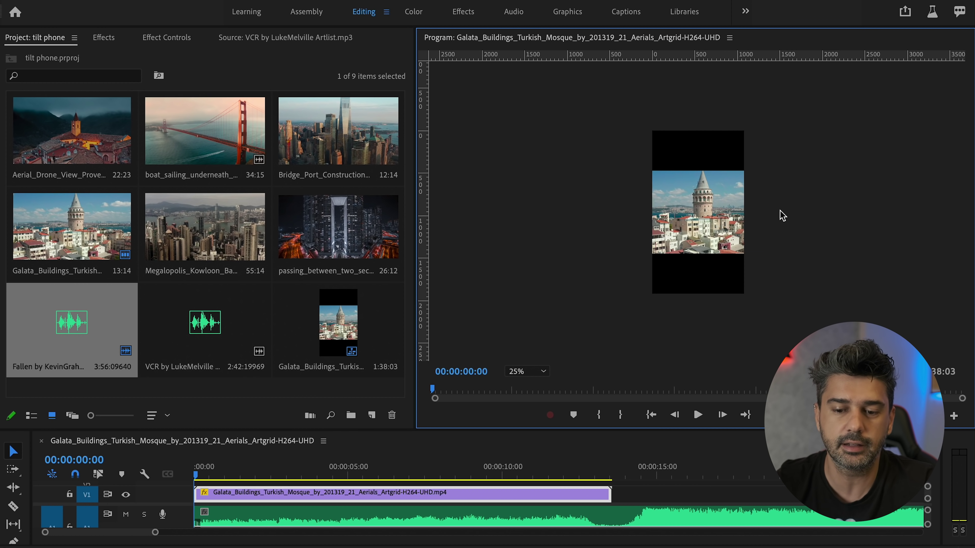
click(690, 222)
drag(698, 171, 705, 124)
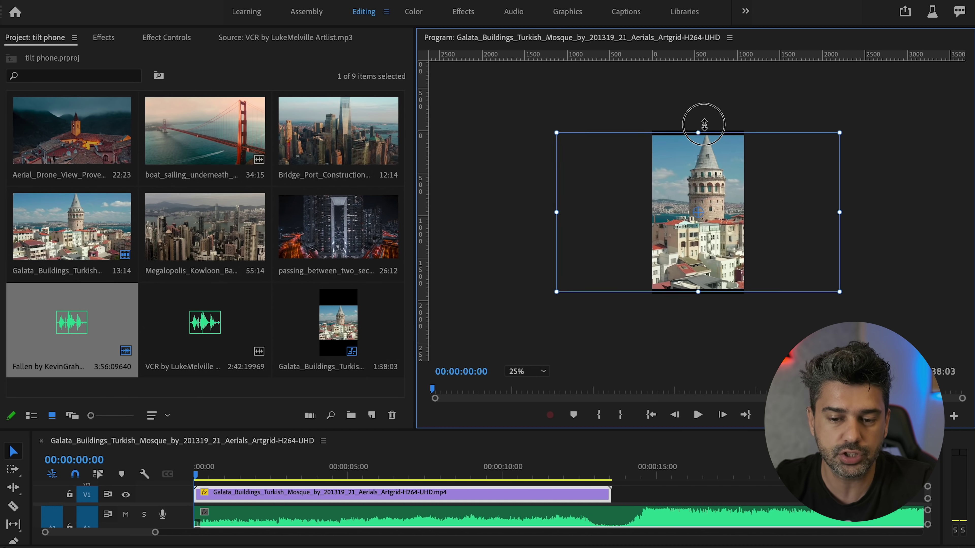
drag(704, 124, 704, 127)
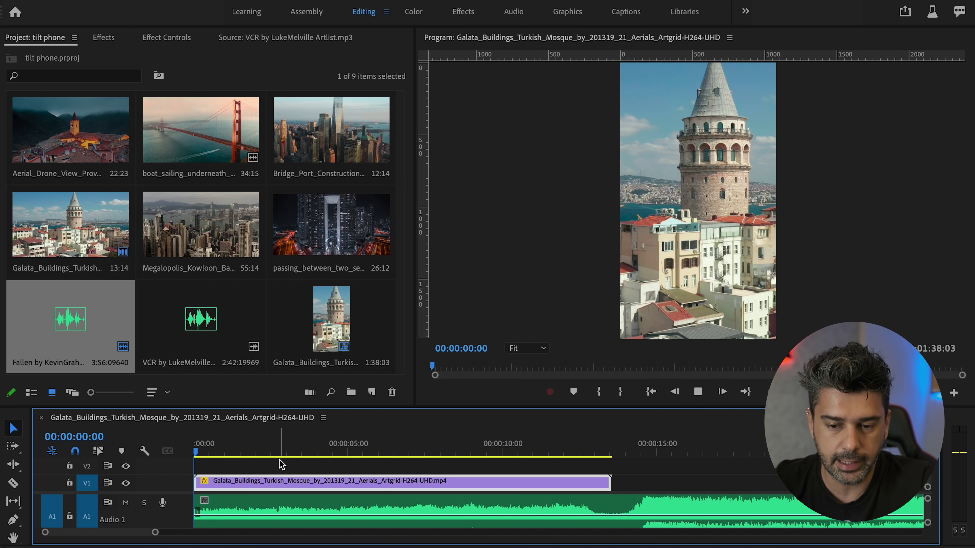
key(space)
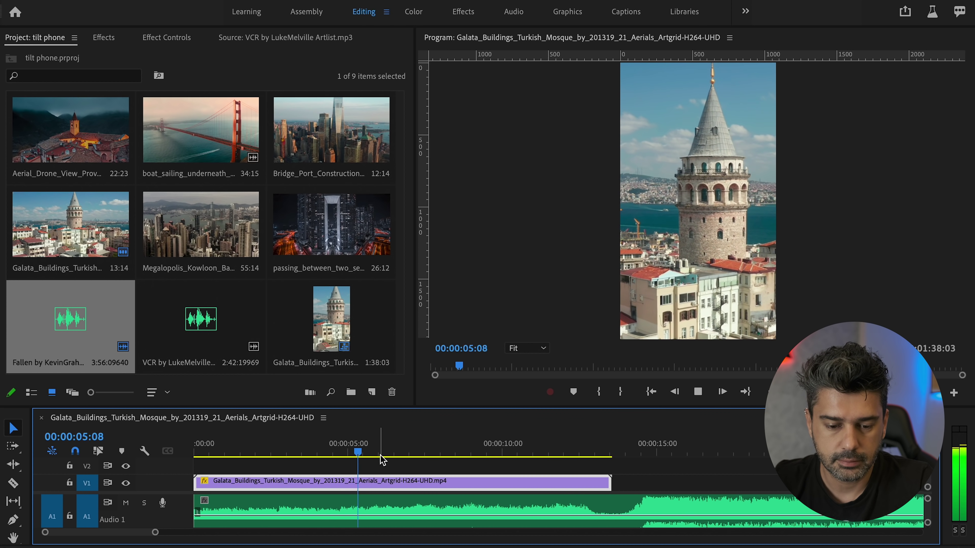
Trim the Fallen music's start so its louder section lands at 00:00:06:24
drag(375, 452, 408, 457)
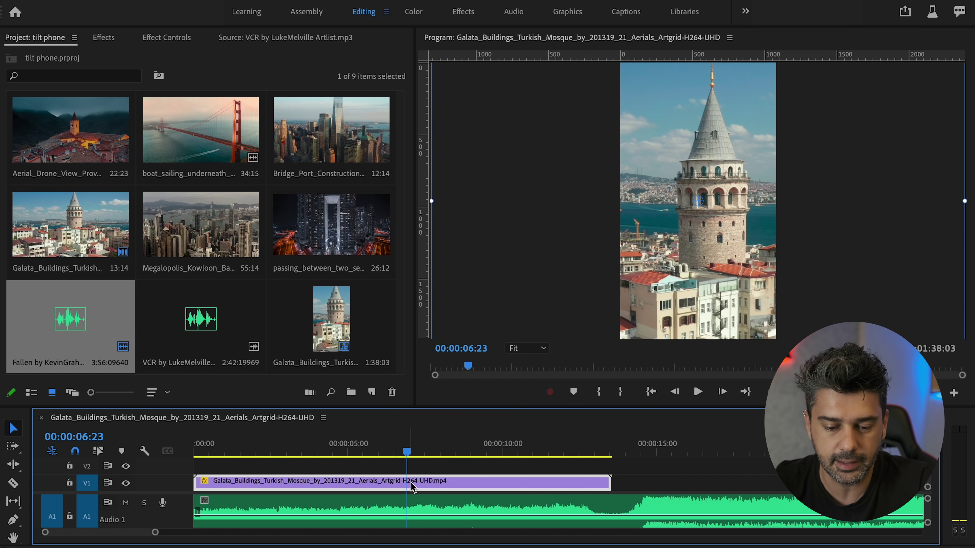
mouse_move(198, 507)
mouse_down()
mouse_move(397, 513)
mouse_move(261, 518)
mouse_move(429, 512)
mouse_move(407, 512)
mouse_up()
click(367, 446)
key(shift+k)
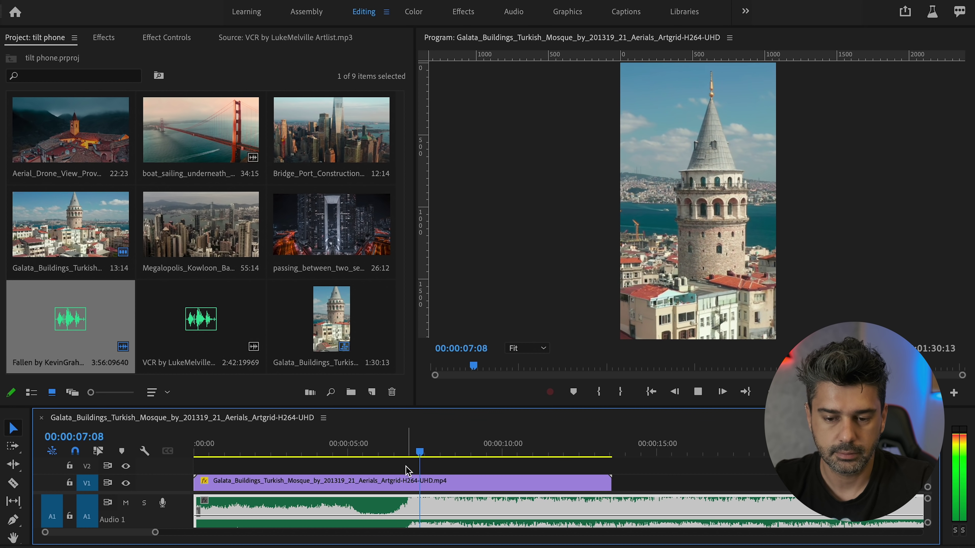
click(408, 449)
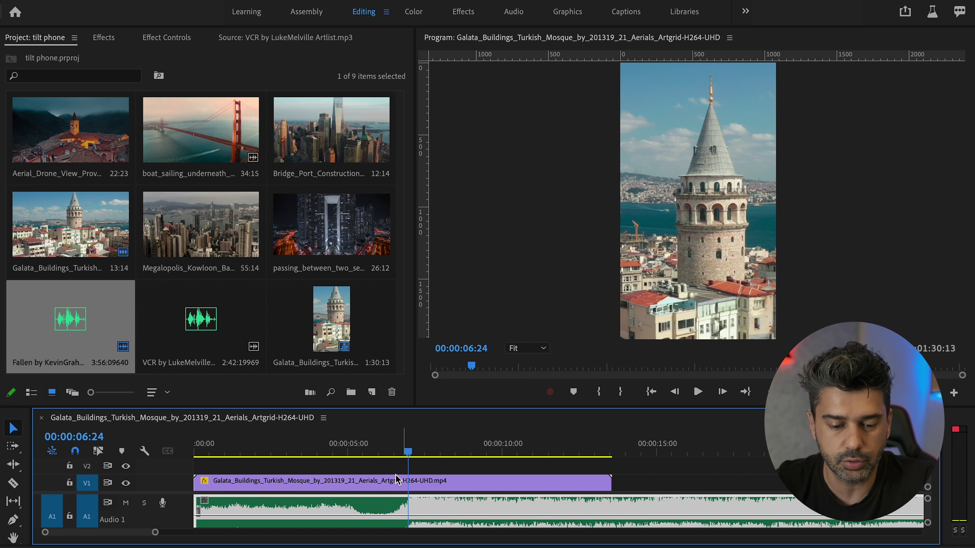
Show the Fallen music clip's Effect Controls settings
double_click(175, 487)
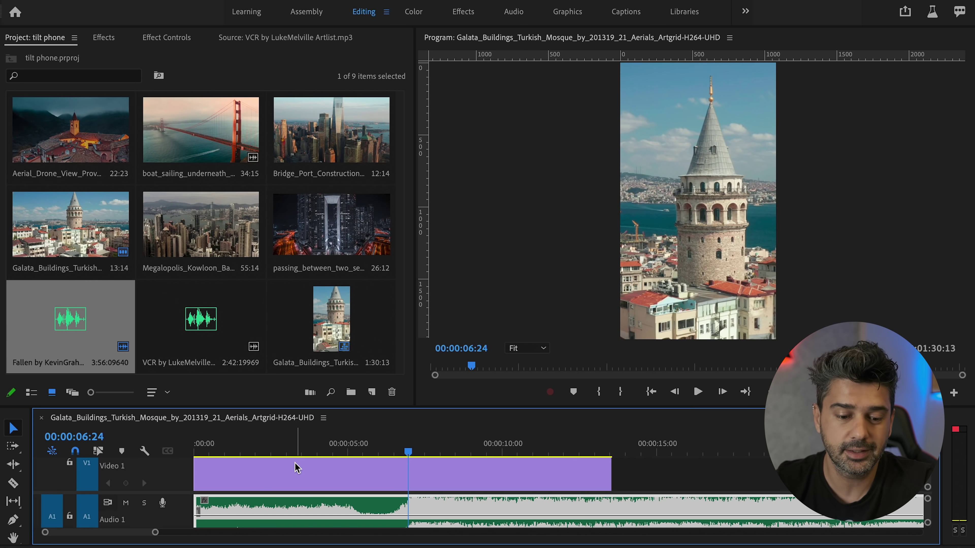
double_click(180, 480)
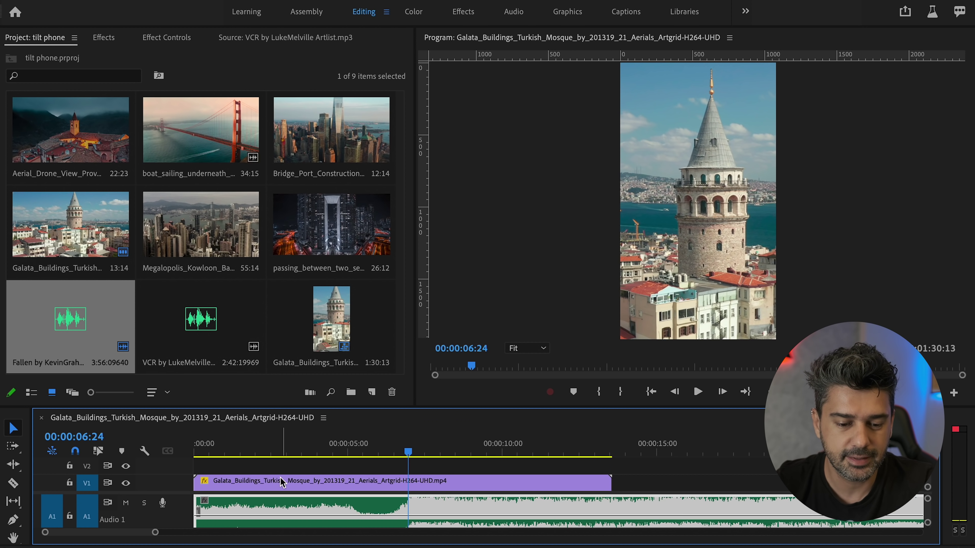
click(167, 38)
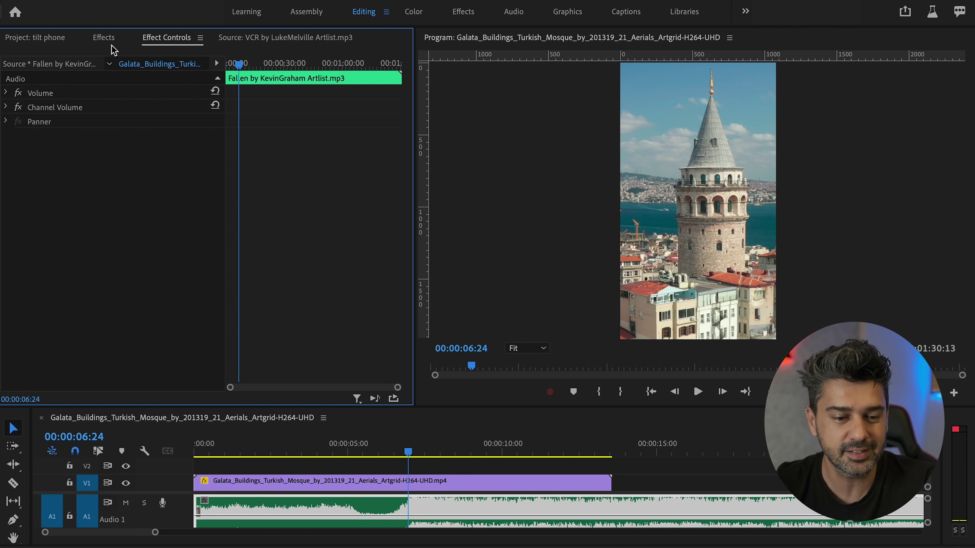
Select the V1 tower clip and set a 0.0 Rotation keyframe at 00:00:07:01
click(106, 38)
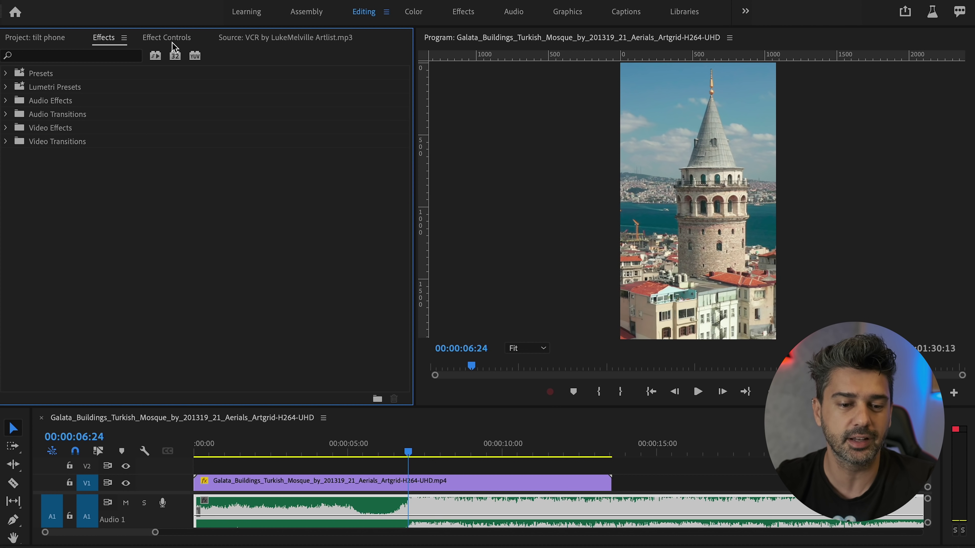
click(172, 42)
click(112, 37)
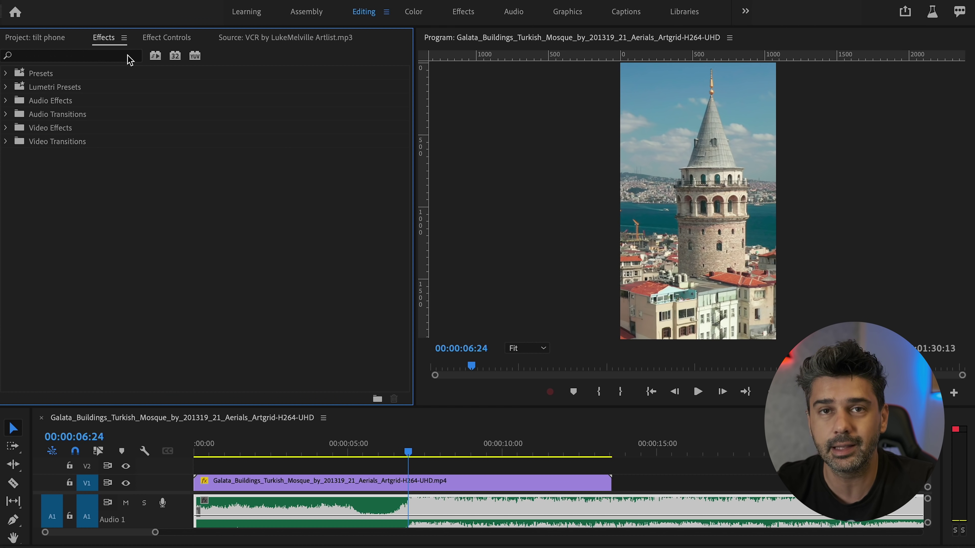
click(167, 41)
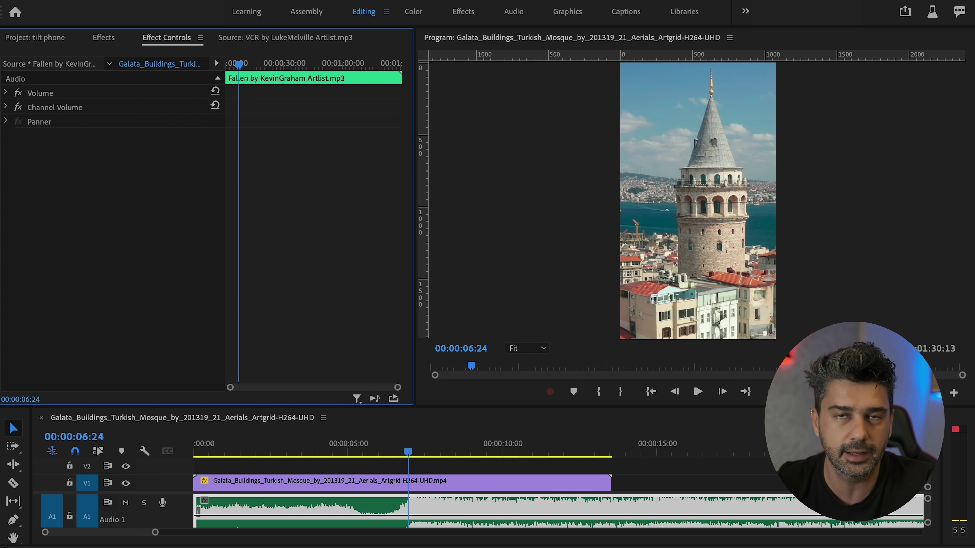
key(d)
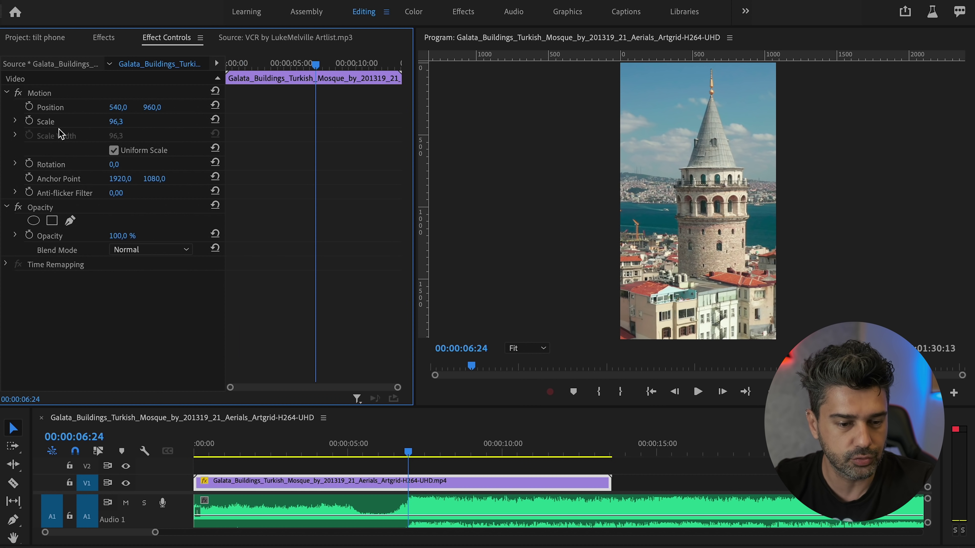
drag(405, 449, 410, 449)
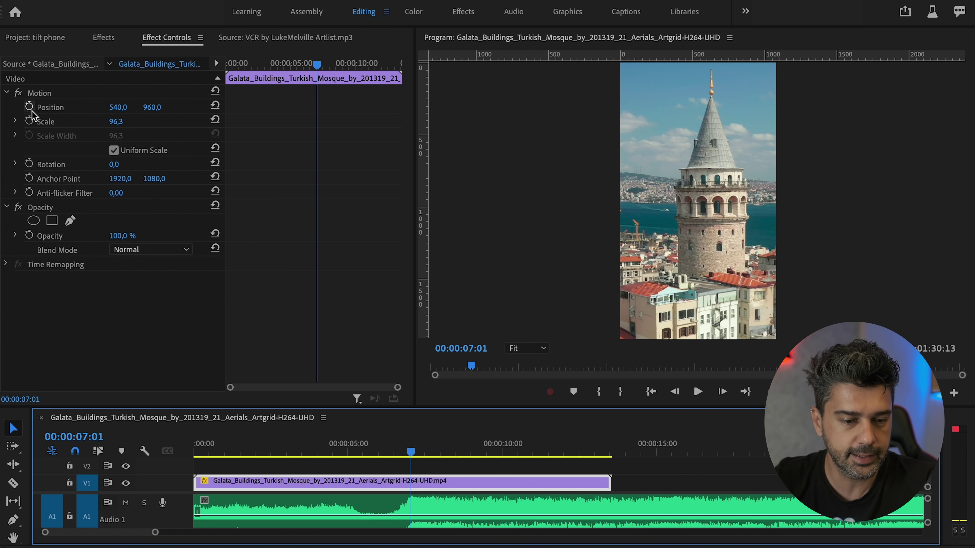
click(29, 164)
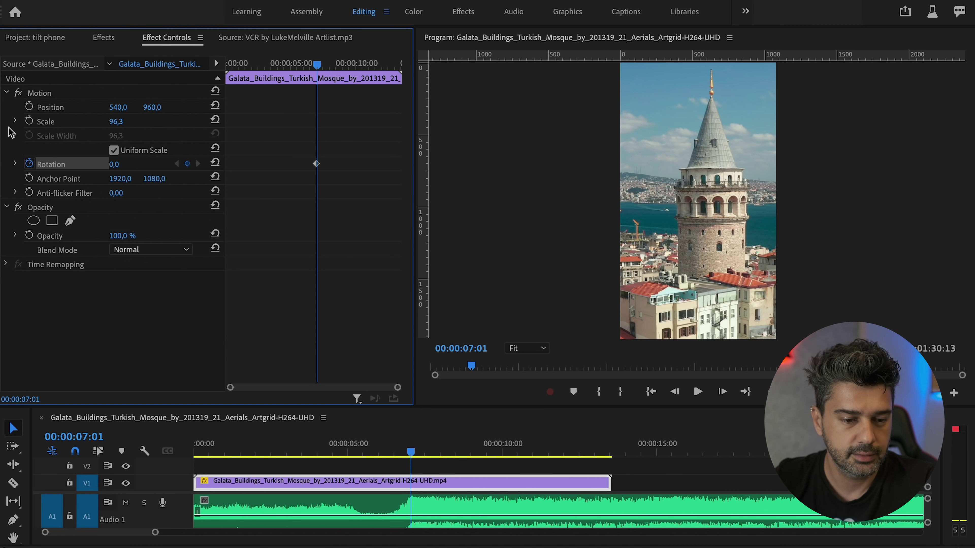
Add Scale and Position keyframes, then play and stop at 00:00:11:02
click(29, 120)
click(30, 106)
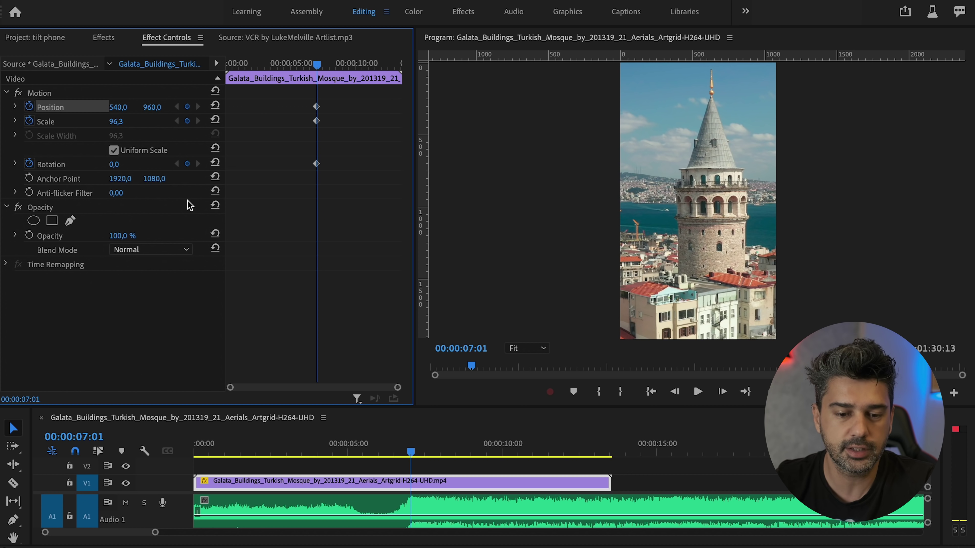
drag(412, 450, 402, 451)
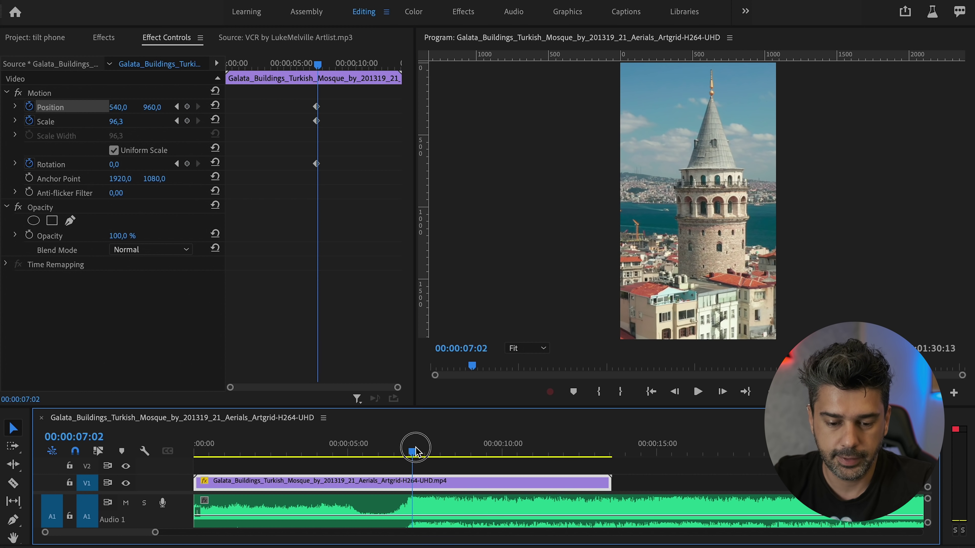
key(space)
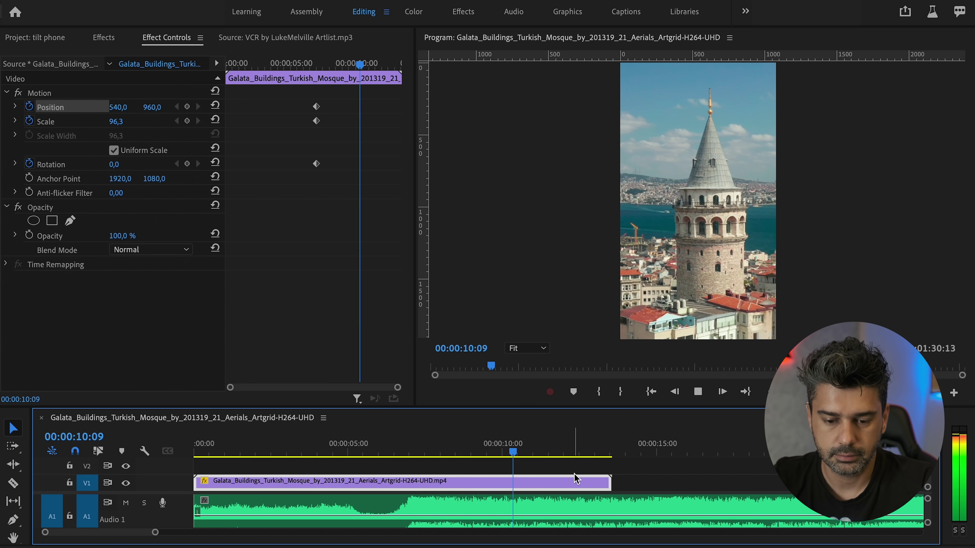
drag(611, 480, 616, 479)
click(535, 453)
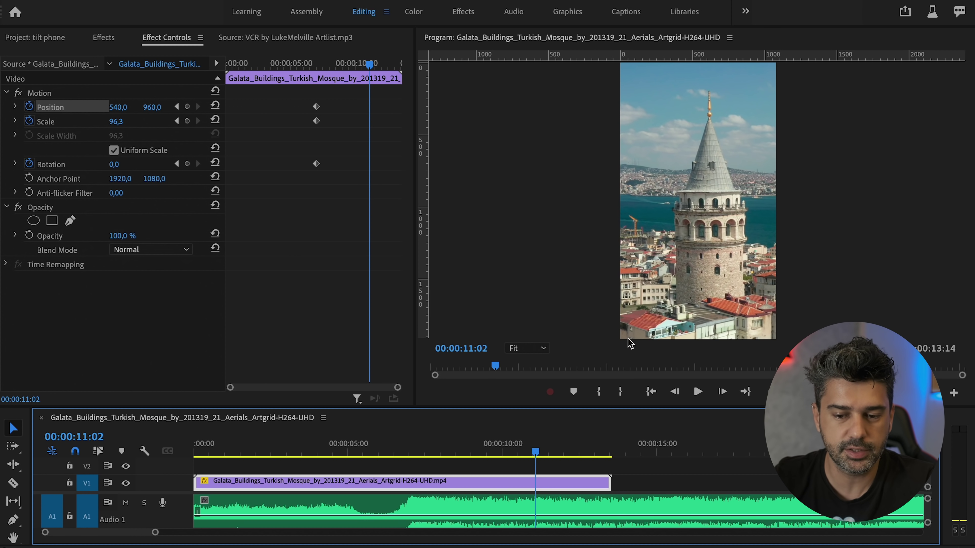
Rotate the tower clip to 80° at 00:00:11:02
click(678, 269)
click(674, 288)
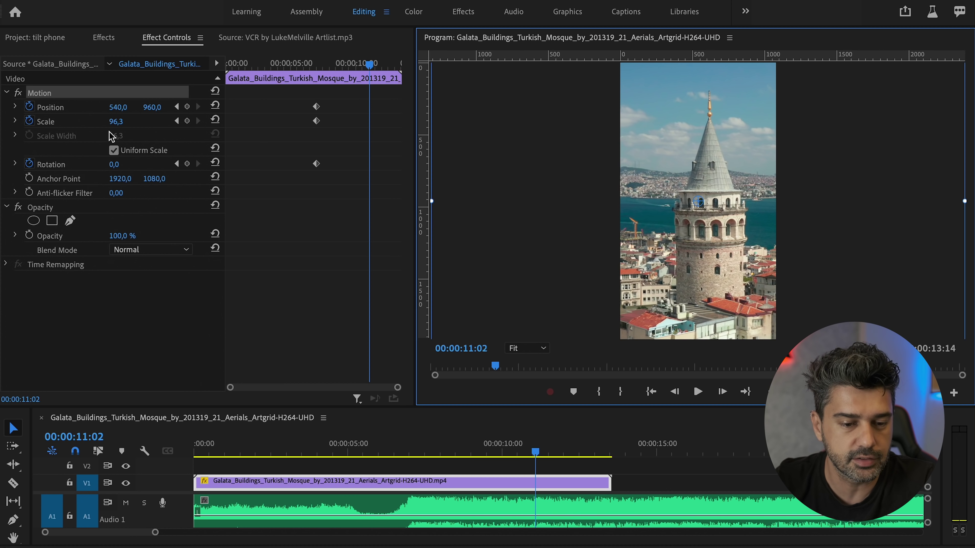
click(116, 165)
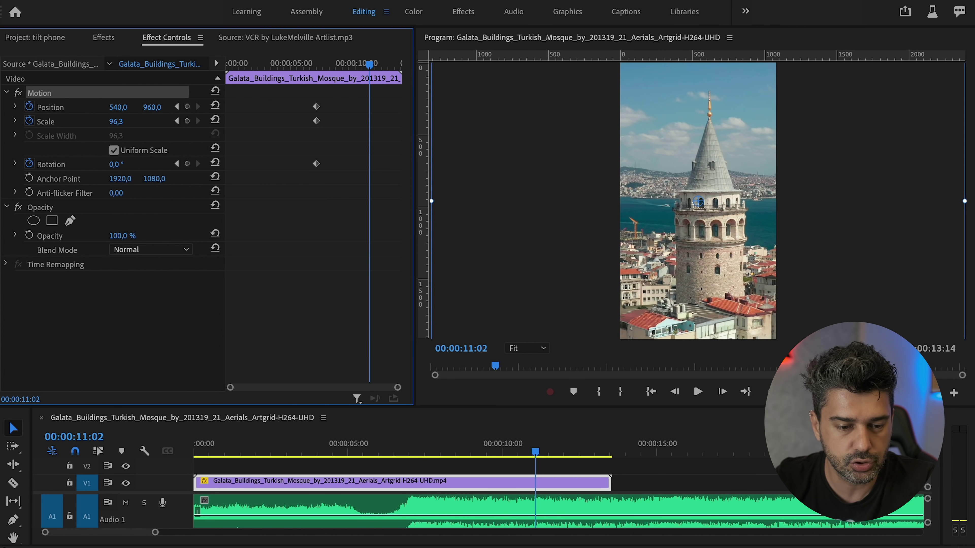
drag(115, 164, 146, 164)
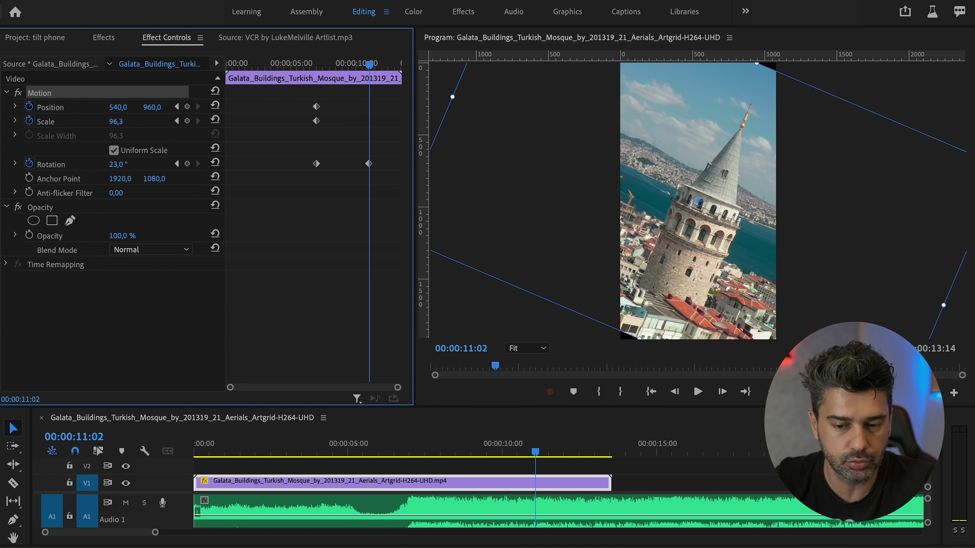
Set the end Rotation keyframe to 90°
click(124, 161)
text(90)
key(Return)
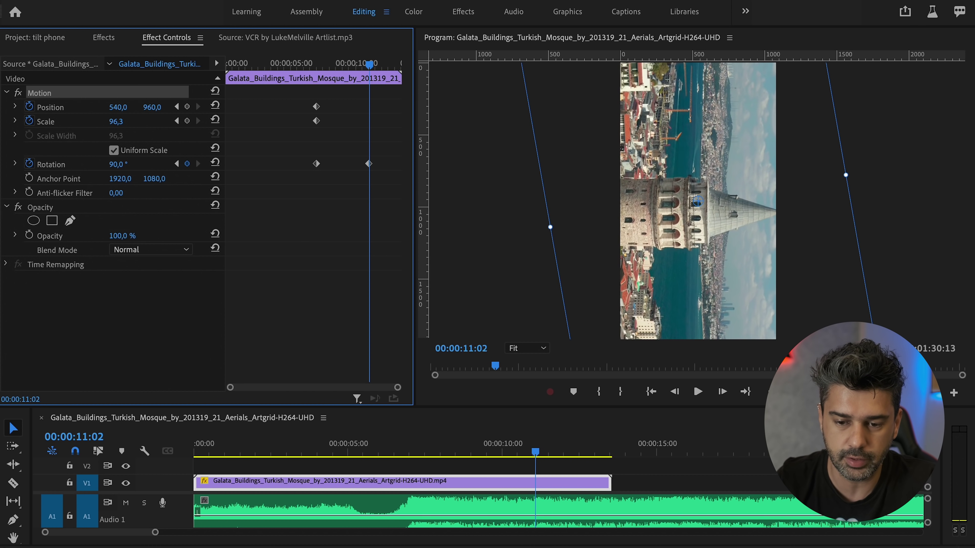
drag(536, 452, 501, 454)
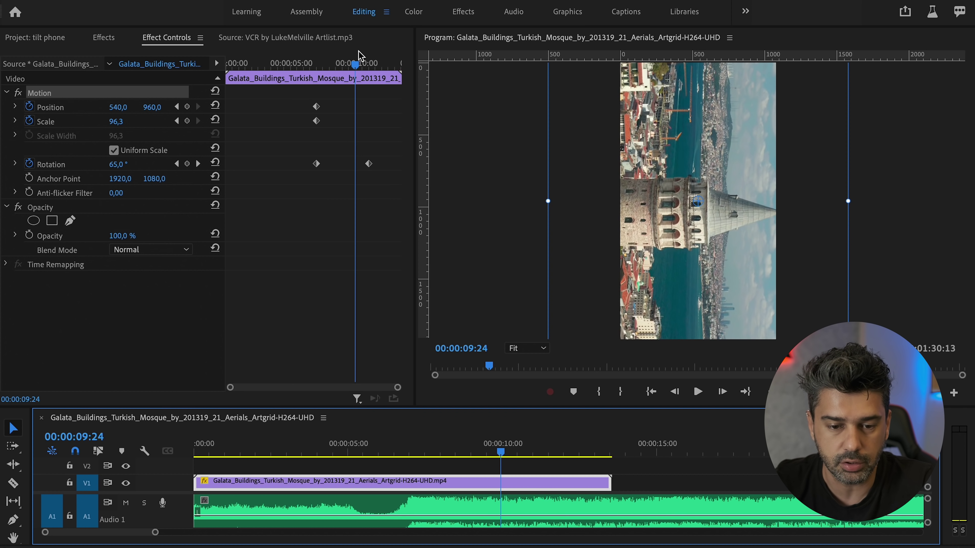
Review the tilt around 00:00:07:21 and raise Scale to 105,3 at the starting keyframe
drag(311, 158, 384, 176)
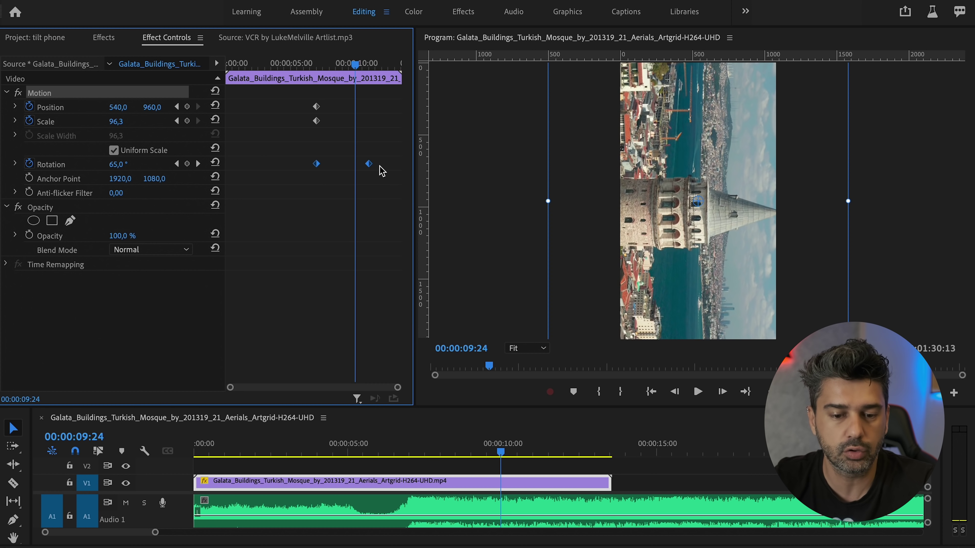
click(345, 66)
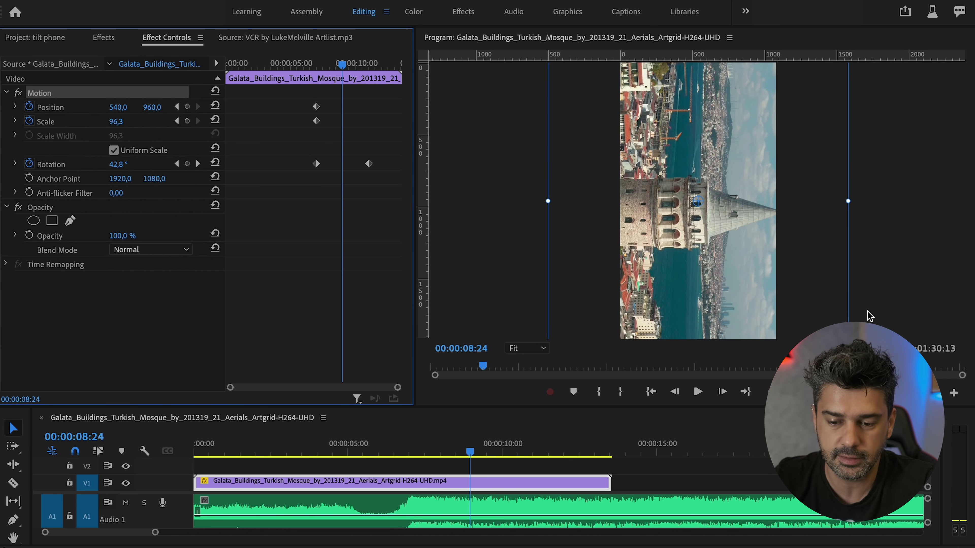
drag(342, 65, 330, 65)
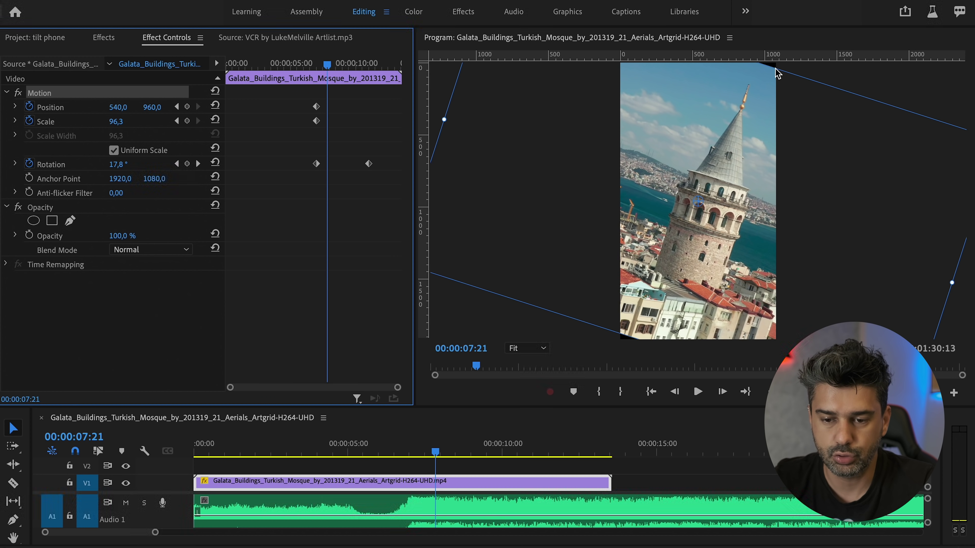
drag(327, 64, 317, 65)
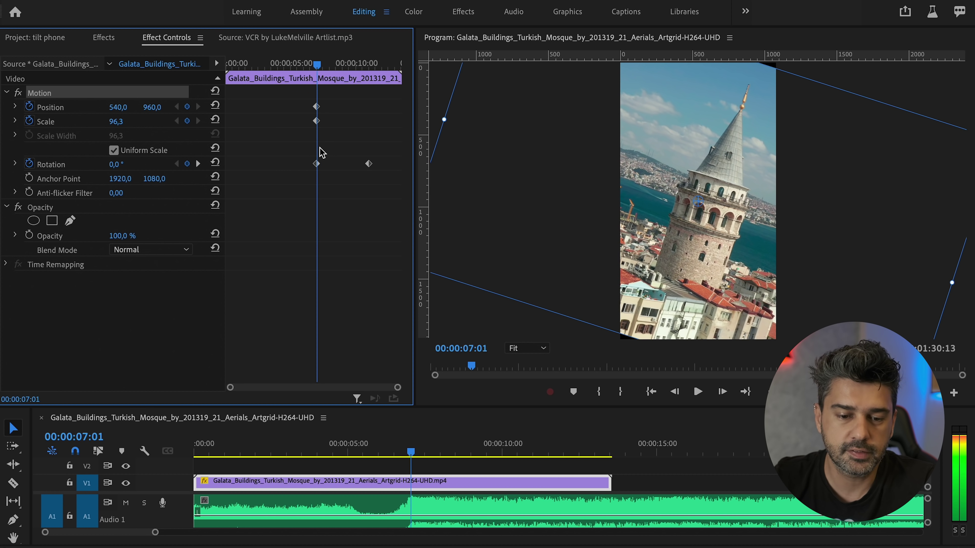
click(316, 164)
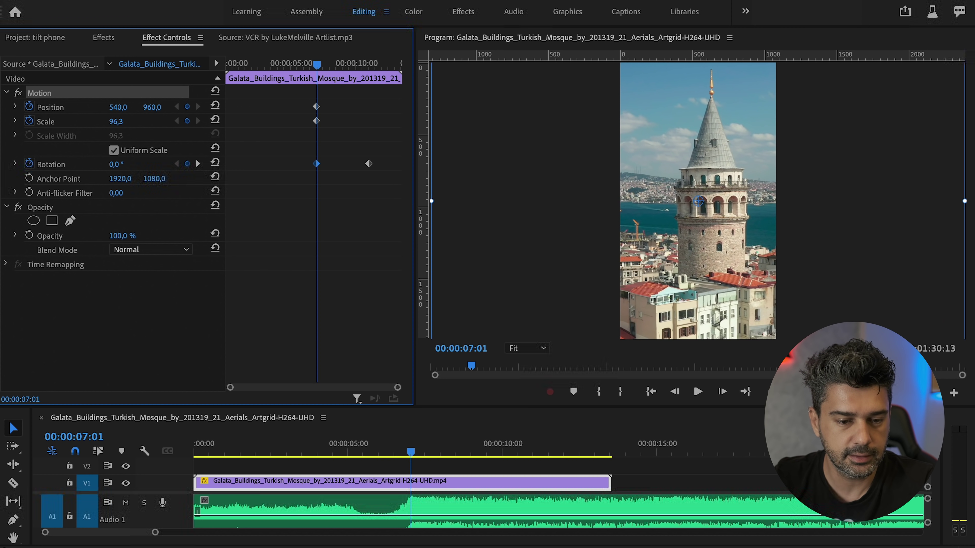
drag(116, 121, 123, 121)
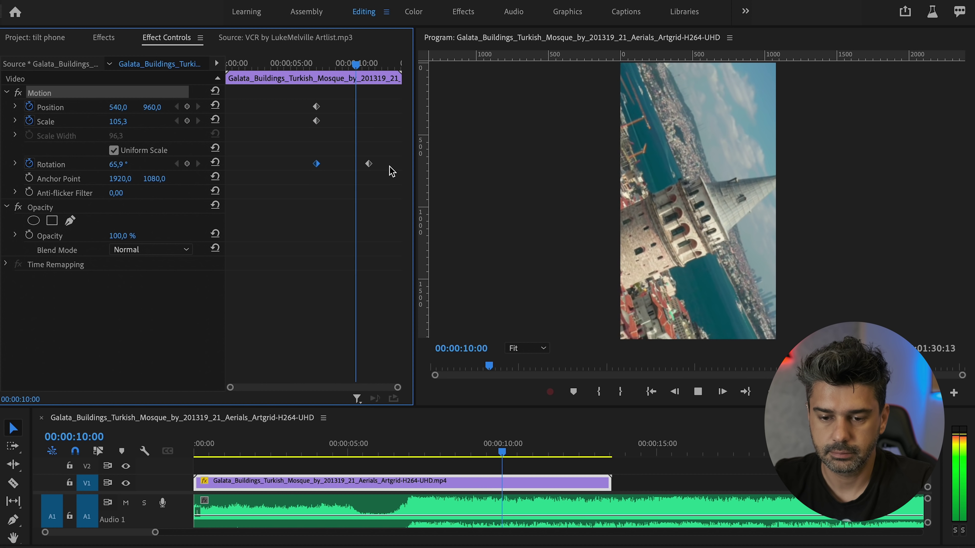
Play the rotation animation from the clip's start, then widen the Effect Controls panel
key(space)
mouse_move(377, 64)
mouse_down()
mouse_move(339, 64)
mouse_move(368, 68)
mouse_up()
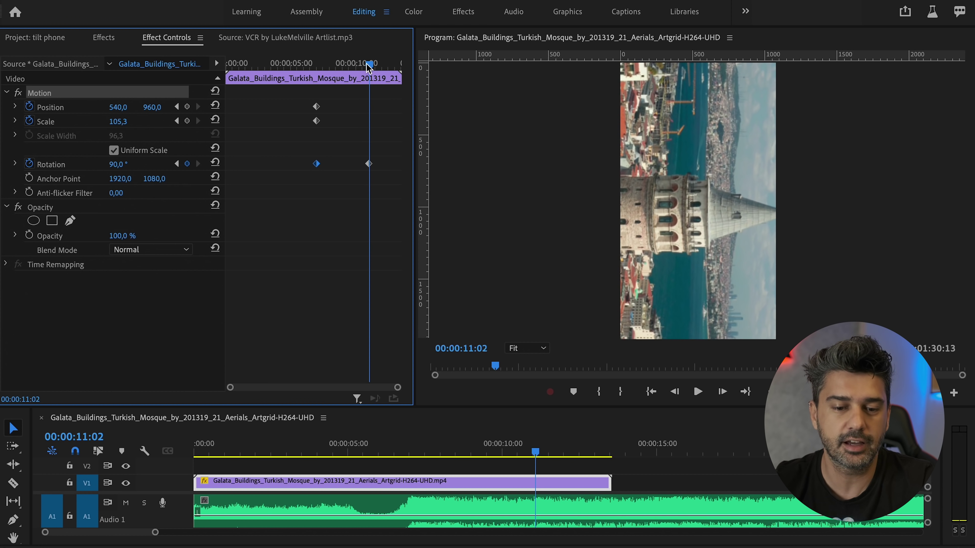
click(282, 448)
drag(314, 447, 203, 450)
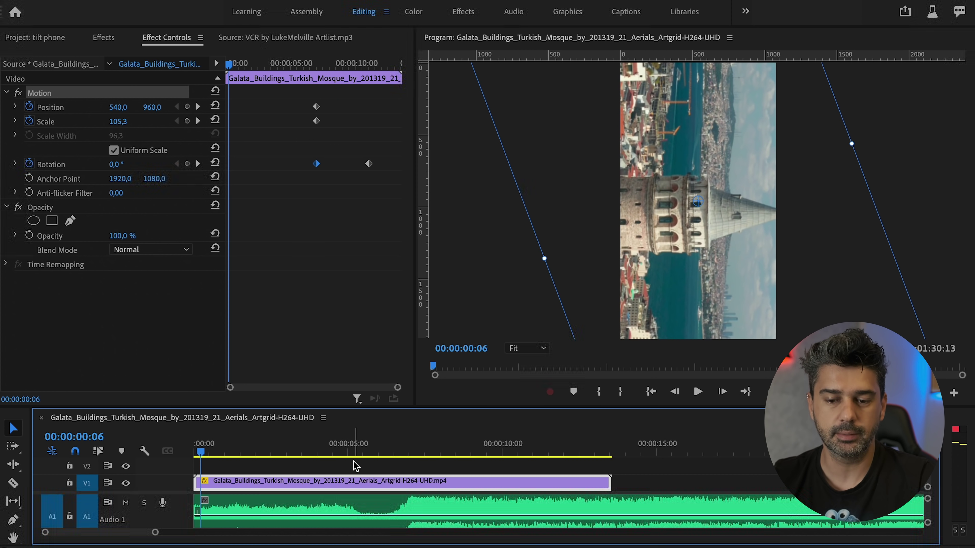
key(space)
key(space)
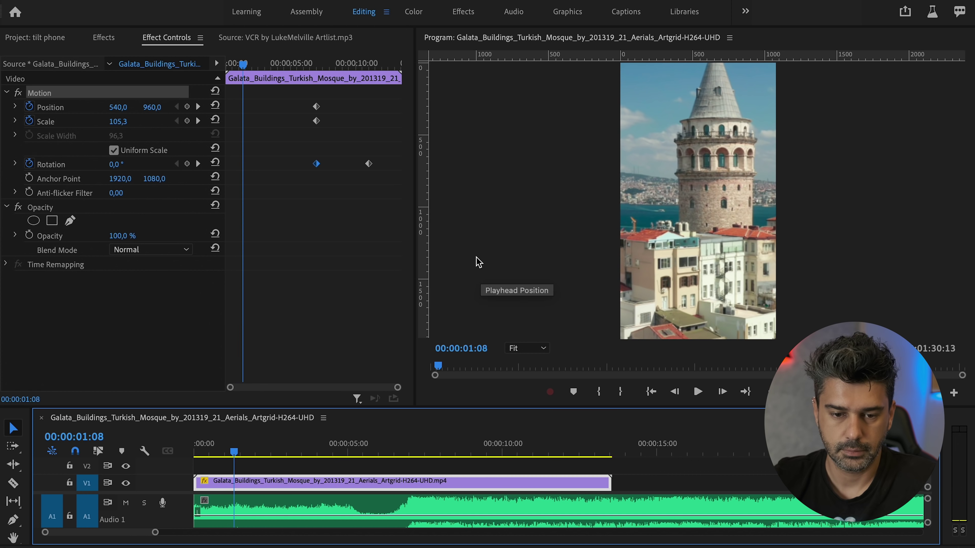
click(849, 129)
drag(416, 164, 488, 163)
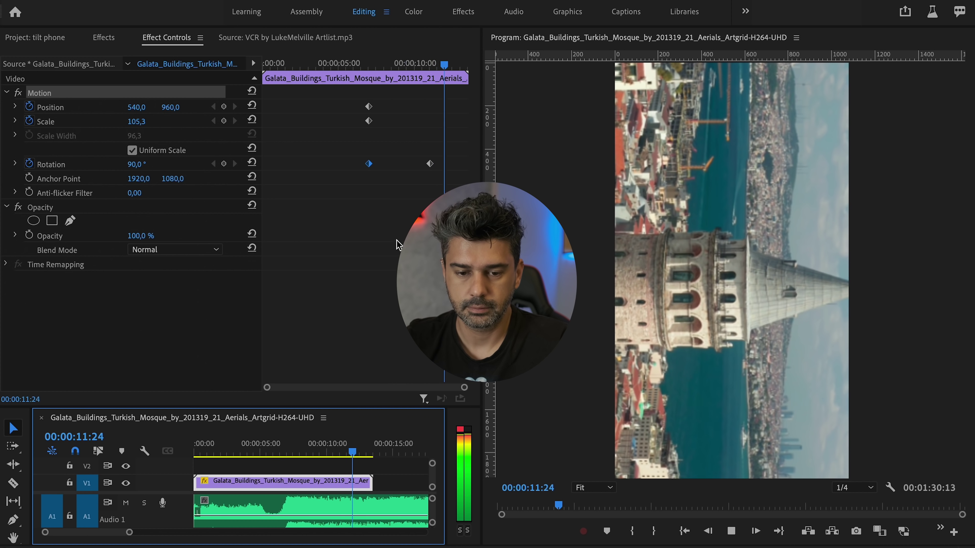
Move the starting Position, Scale and Rotation keyframes earlier to 00:00:05:01
click(412, 147)
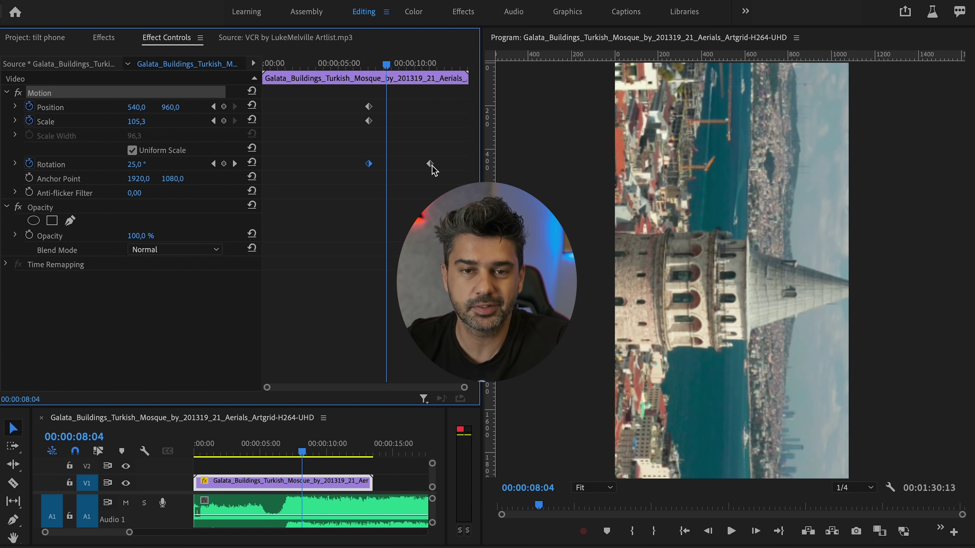
click(394, 189)
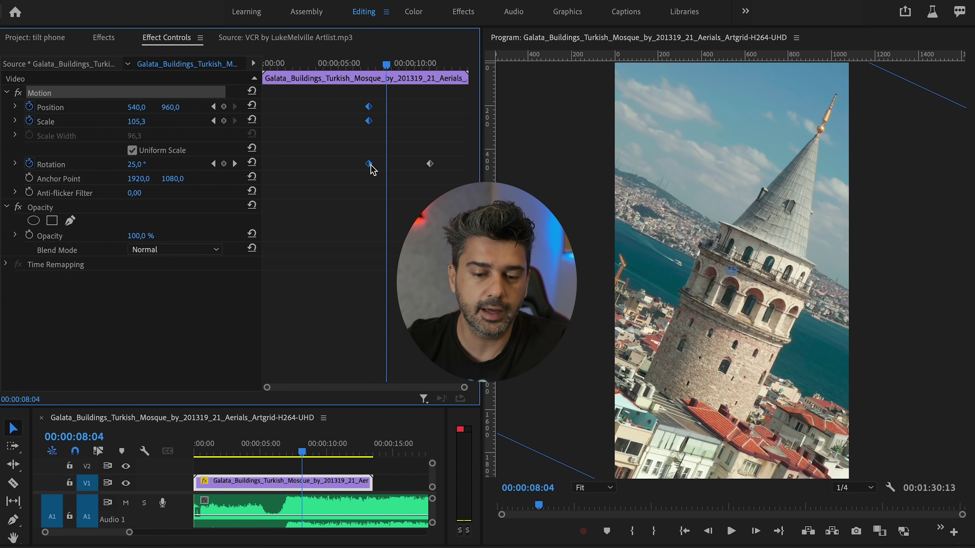
drag(351, 169, 339, 169)
click(338, 66)
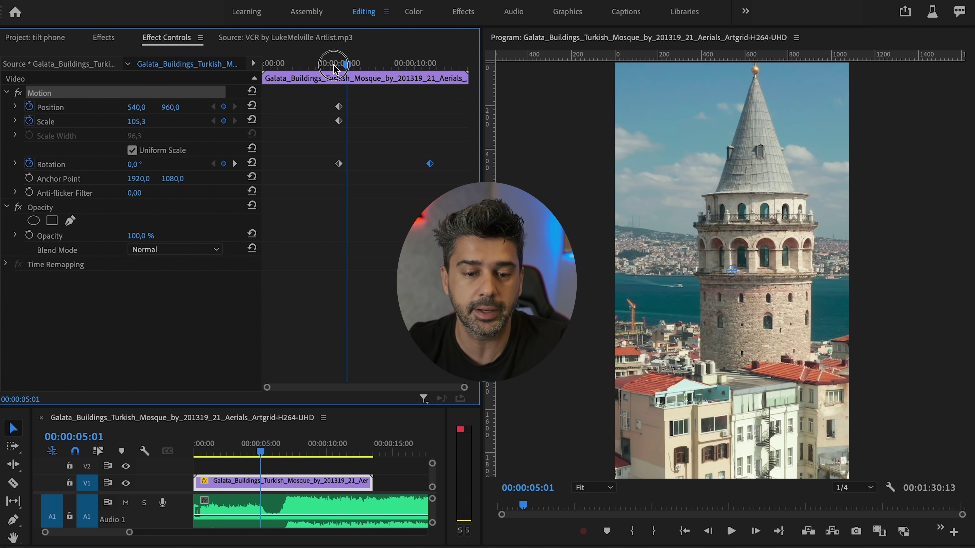
Check the earlier tilt start, then trim the beginning of the music clip
drag(344, 66, 324, 66)
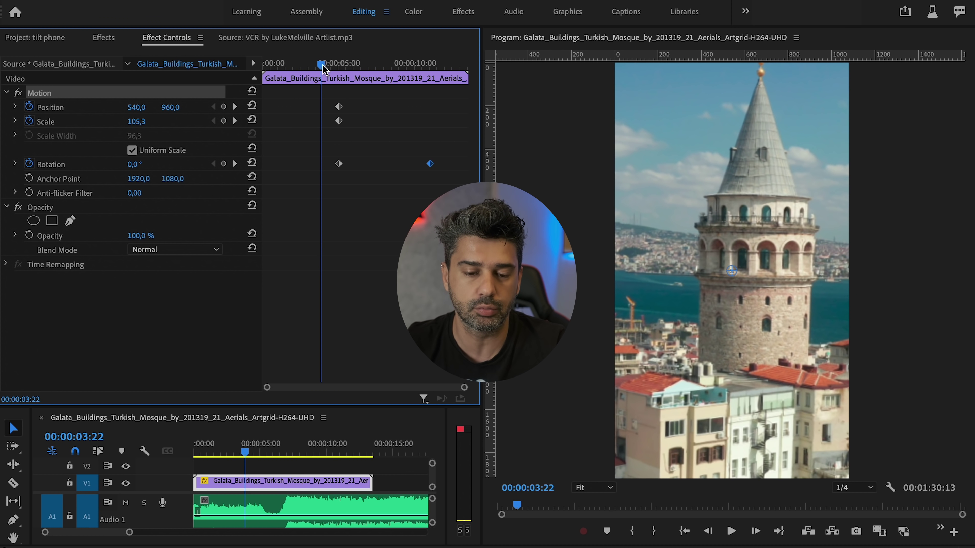
click(337, 71)
click(339, 64)
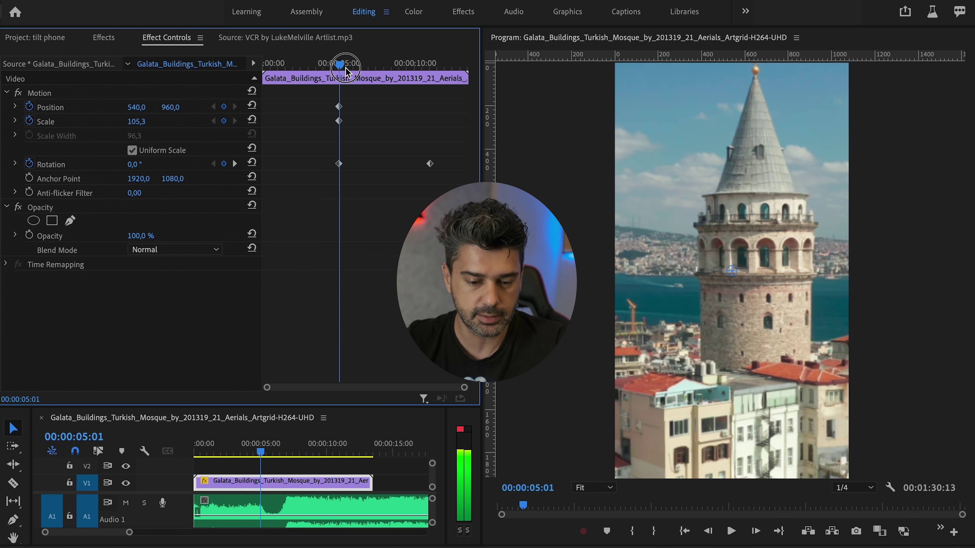
drag(203, 507, 207, 507)
click(284, 512)
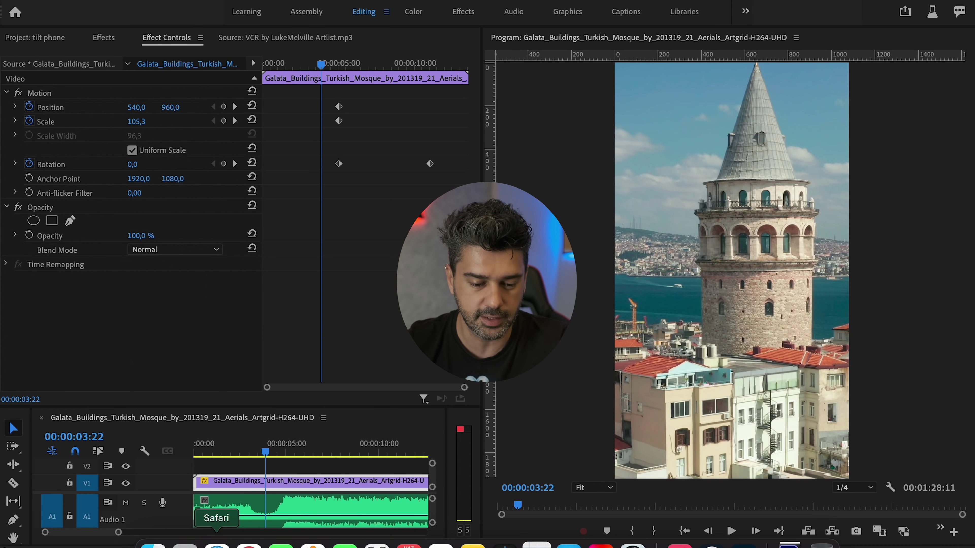
Search GIPHY for 'tilt phone' and show the sticker results
click(217, 546)
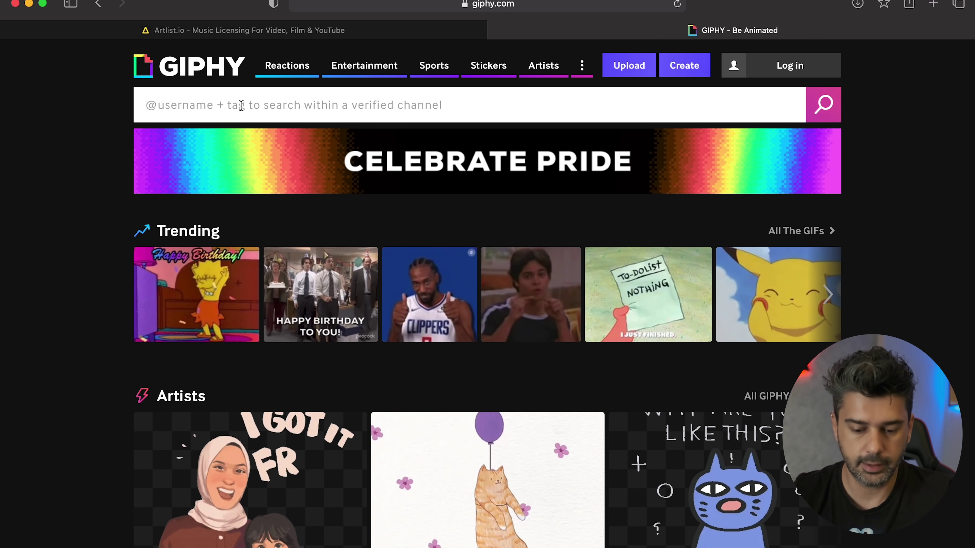
text(ti,l)
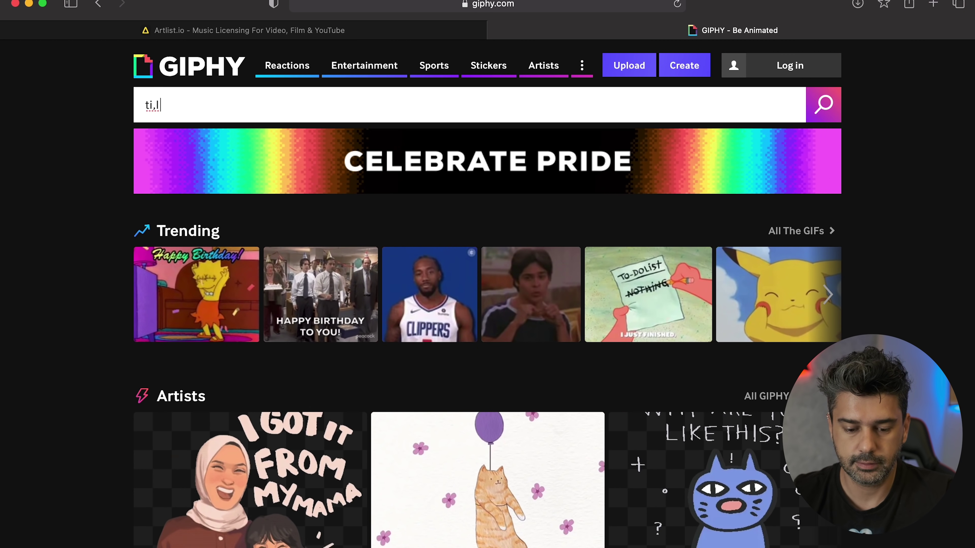
key(BackSpace)
key(BackSpace)
text(lt phone)
key(Return)
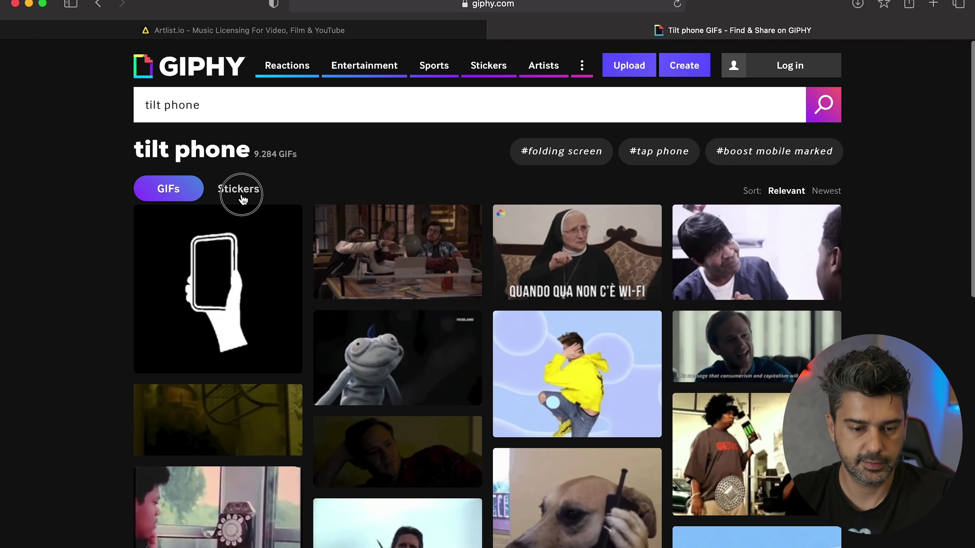
click(240, 197)
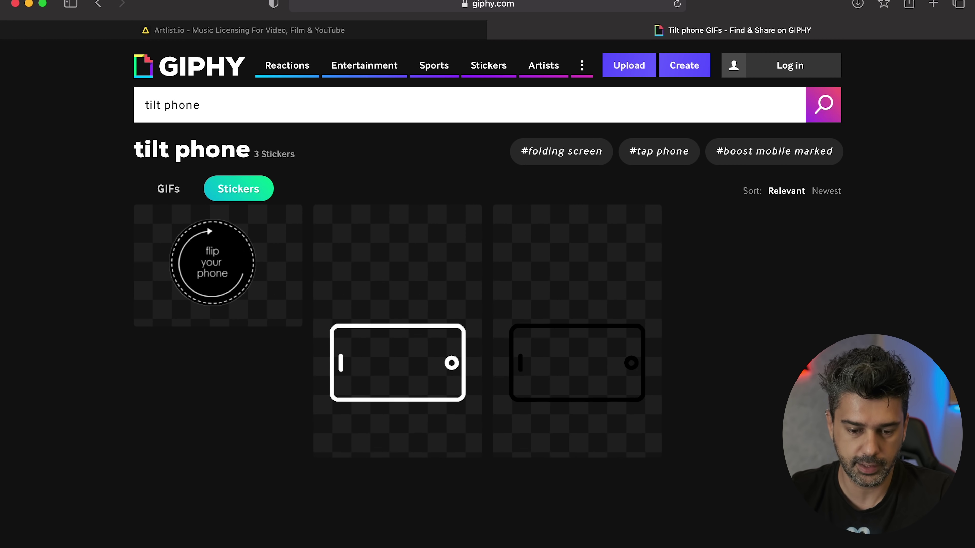
Open the Tilt your phone sticker from the GIPHY results
click(536, 544)
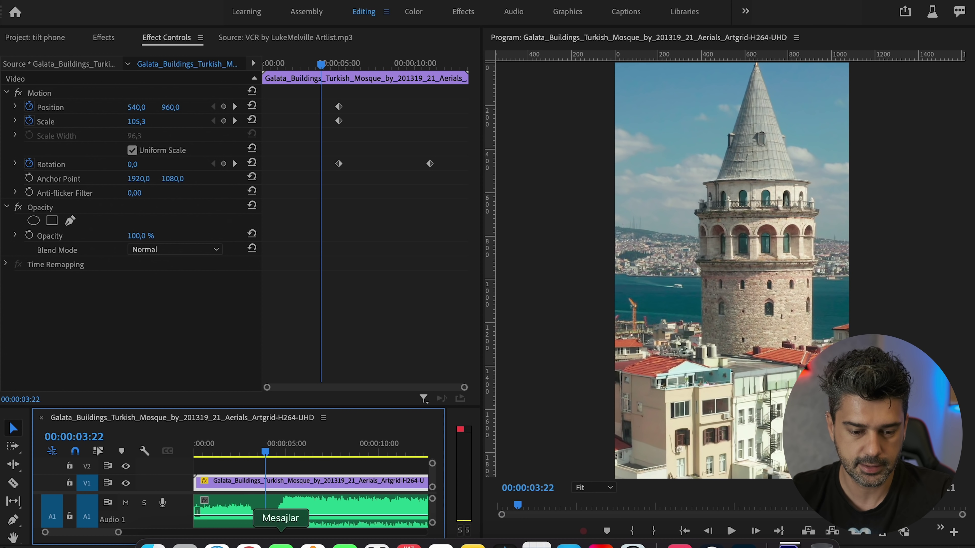
click(217, 544)
click(577, 359)
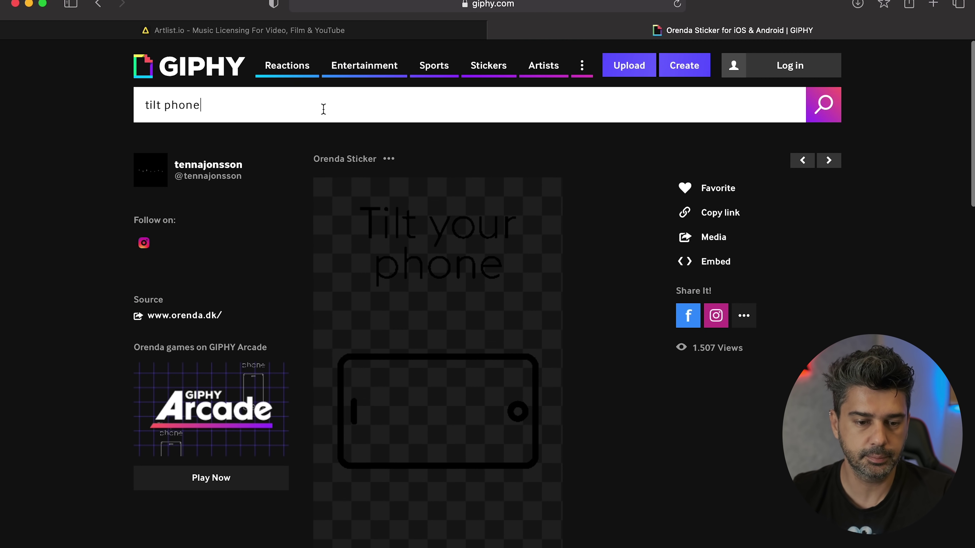
Replace the search term with '3 2 1' and run the search
triple_click(208, 101)
key(BackSpace)
text(3 2 1)
key(Return)
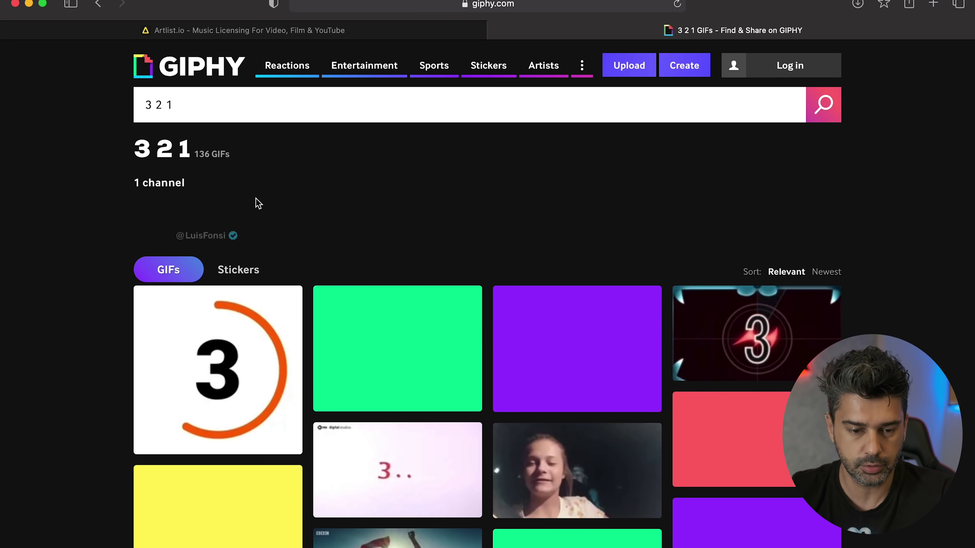
Switch the 3 2 1 results to Stickers, browse the grid, and open the GO sticker's page
click(240, 270)
scroll(526, 322, down, 6)
scroll(526, 322, down, 4)
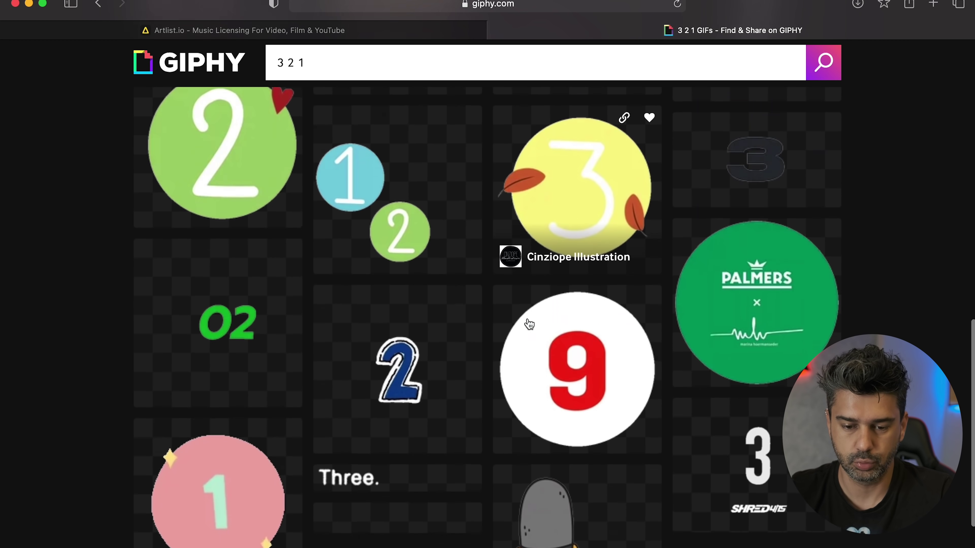
scroll(529, 324, down, 4)
scroll(529, 324, down, 1)
scroll(529, 324, down, 5)
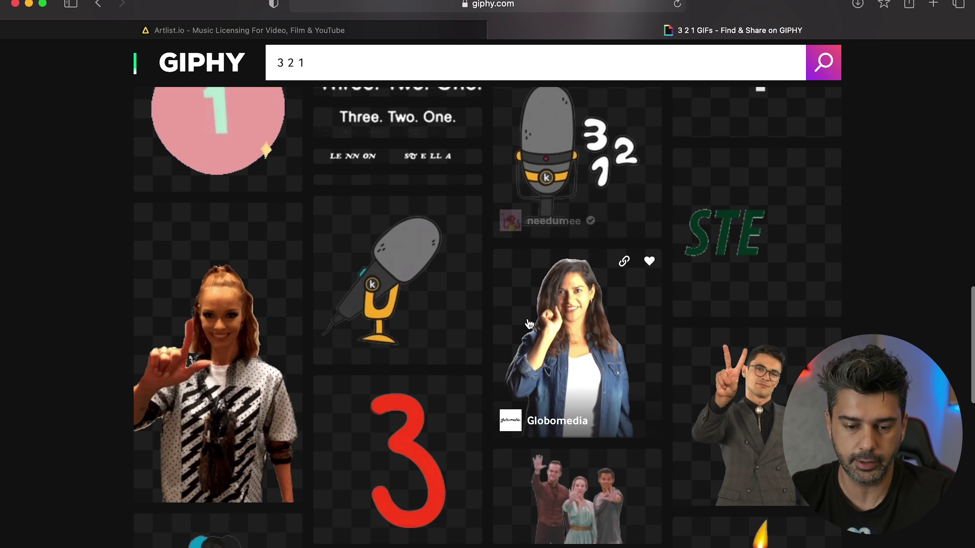
scroll(529, 324, down, 4)
scroll(529, 325, down, 5)
scroll(528, 325, down, 3)
scroll(528, 325, down, 5)
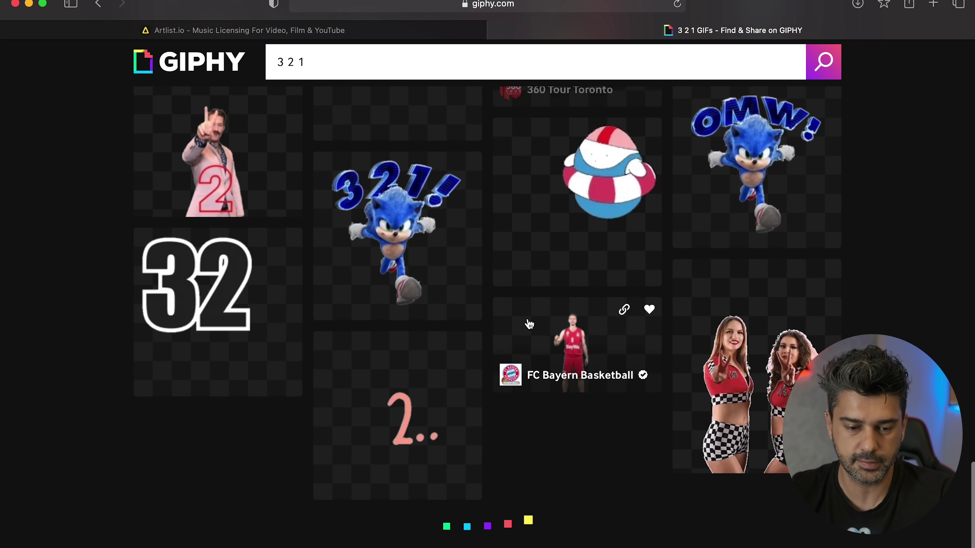
scroll(529, 324, down, 5)
scroll(528, 325, down, 5)
scroll(529, 325, down, 3)
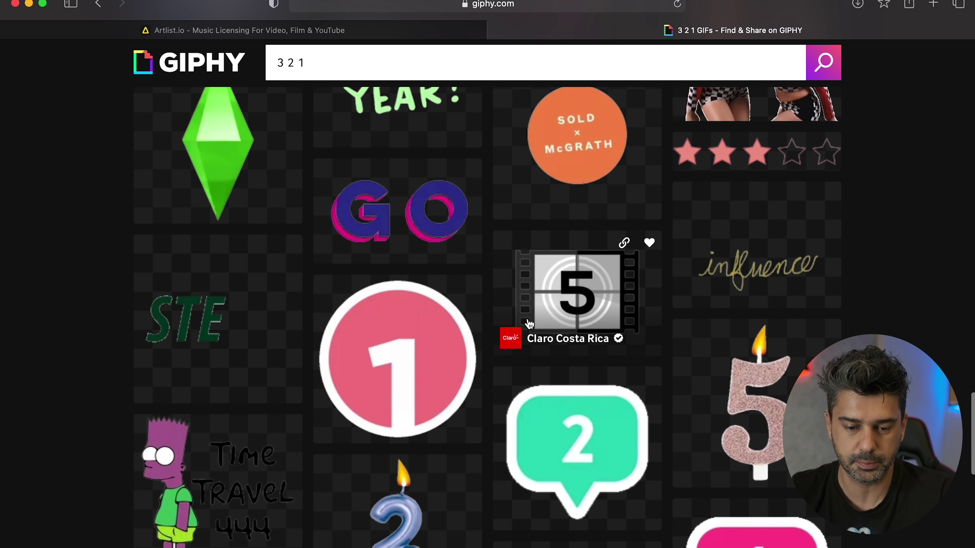
scroll(529, 325, down, 3)
scroll(529, 325, down, 5)
scroll(529, 324, down, 5)
scroll(528, 325, down, 4)
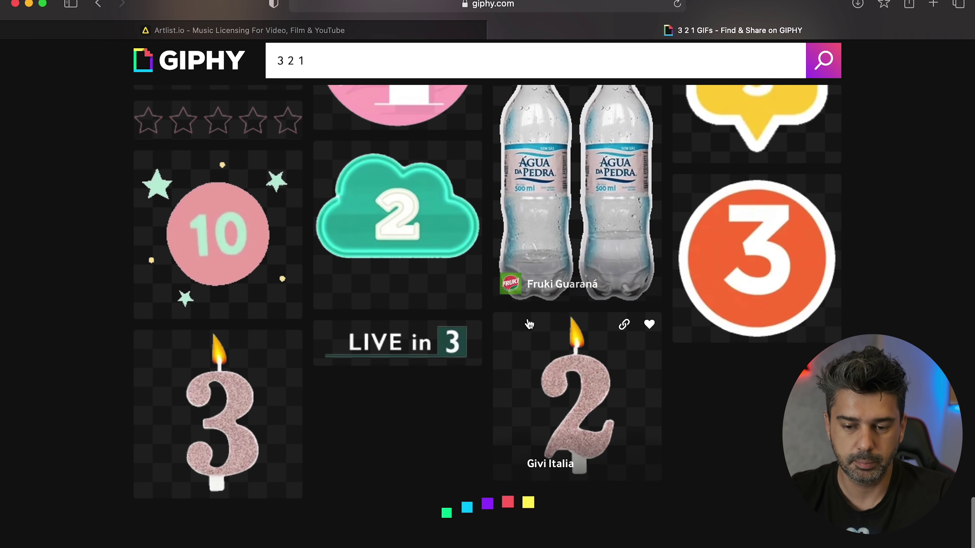
scroll(529, 325, down, 1)
scroll(529, 325, down, 3)
scroll(527, 332, up, 5)
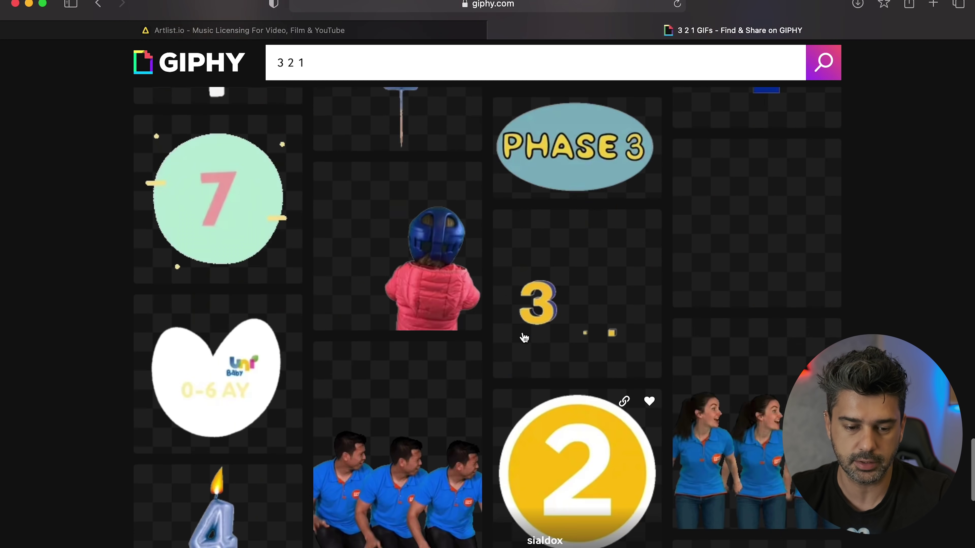
scroll(524, 340, up, 20)
scroll(525, 340, up, 5)
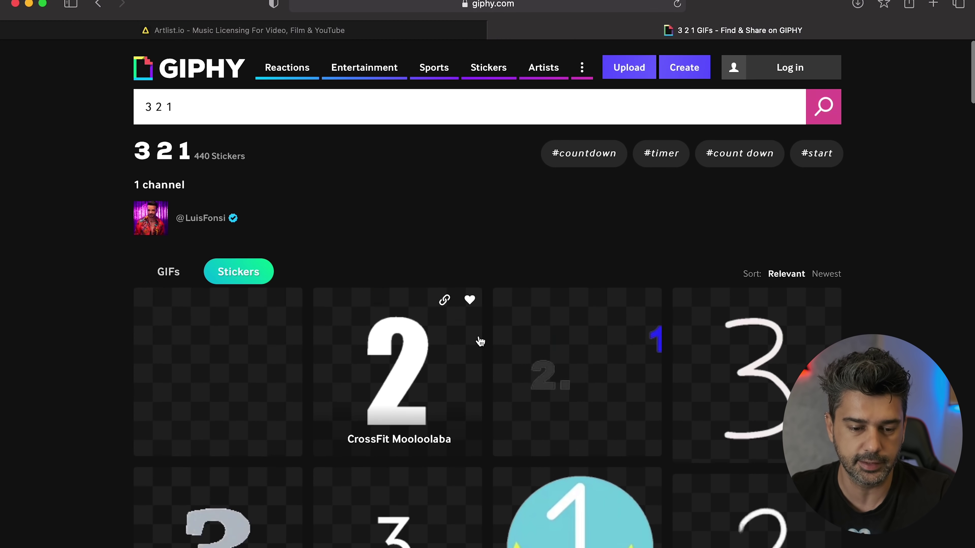
click(233, 360)
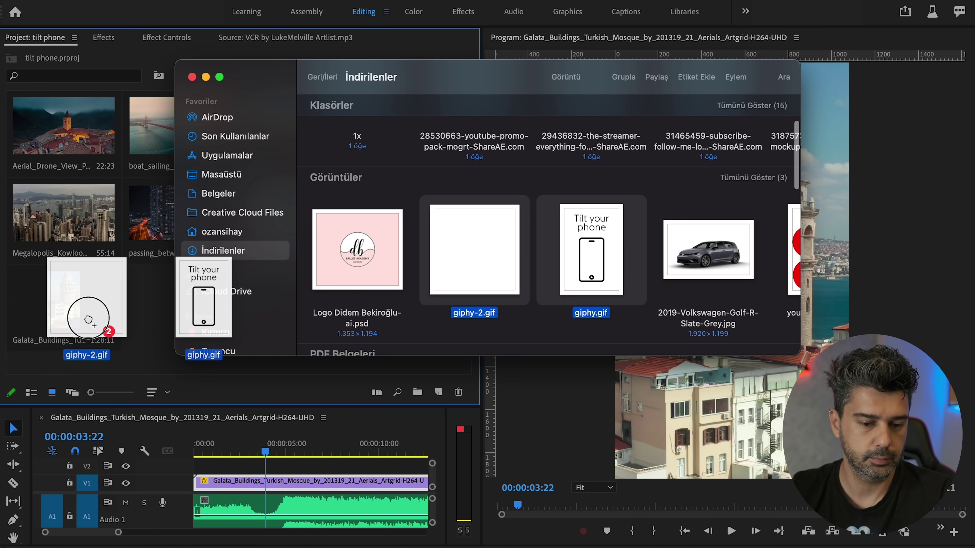
Import giphy.gif and giphy-2.gif into the Project panel and widen the bin and tracks
drag(138, 309, 140, 311)
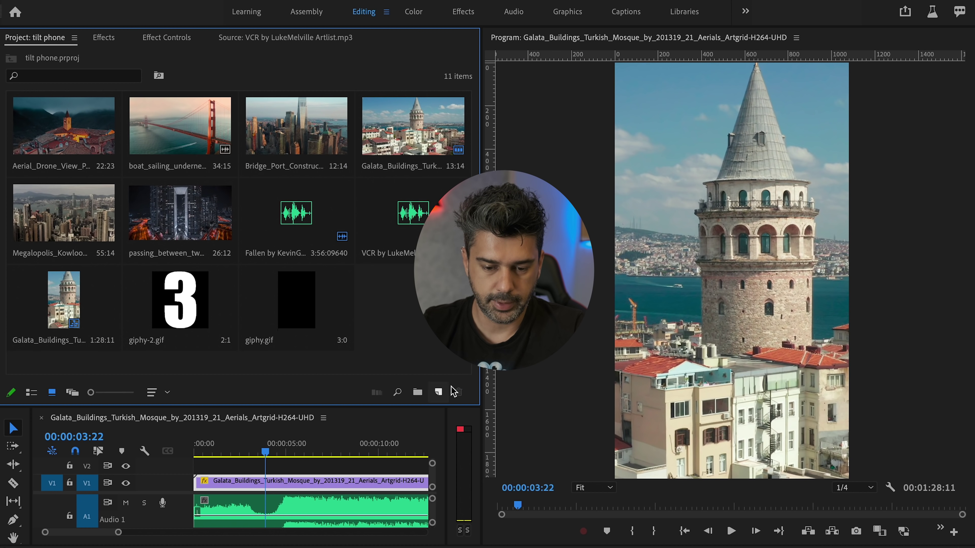
drag(485, 370, 512, 370)
drag(446, 440, 495, 436)
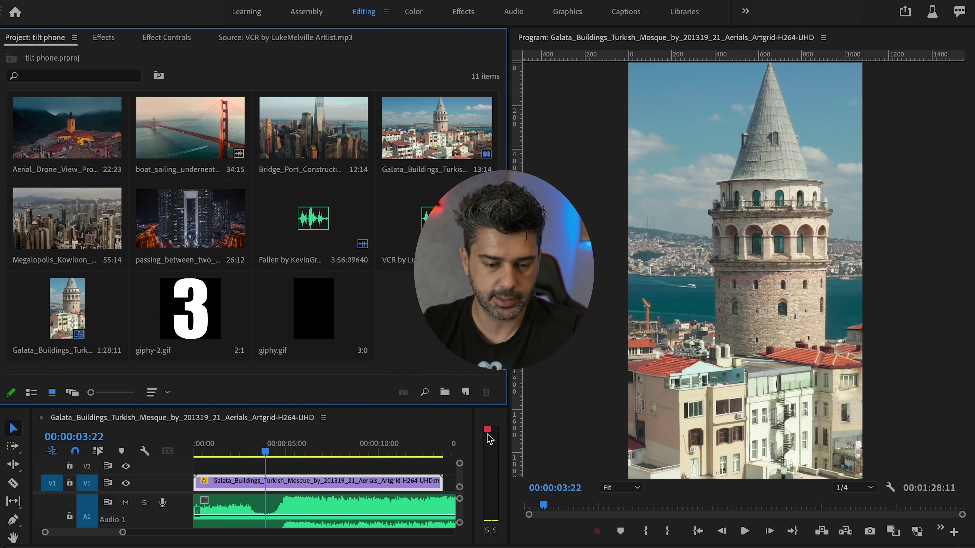
click(260, 443)
Place giphy-2.gif on V2 above the Galata clip and preview the countdown
drag(199, 324, 238, 480)
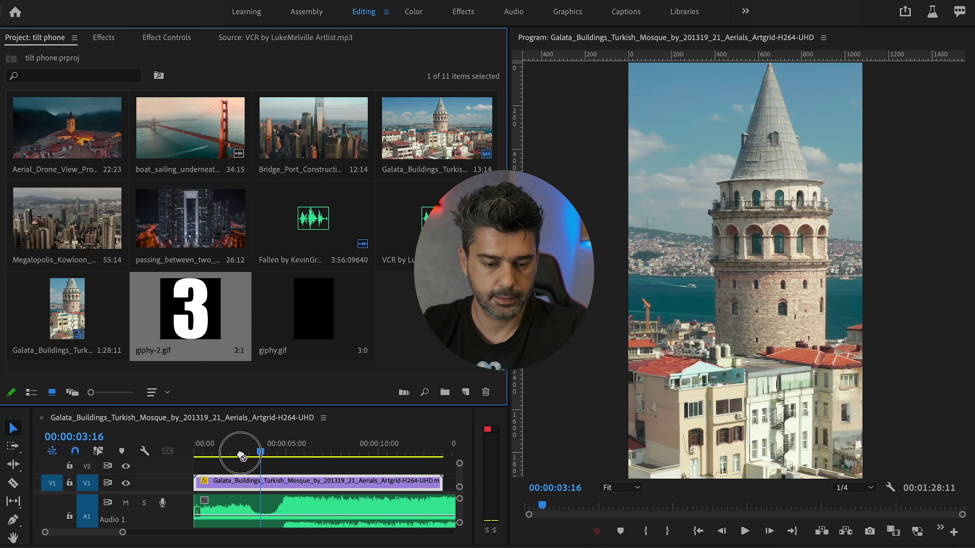
alt+scroll(238, 479, up, 2)
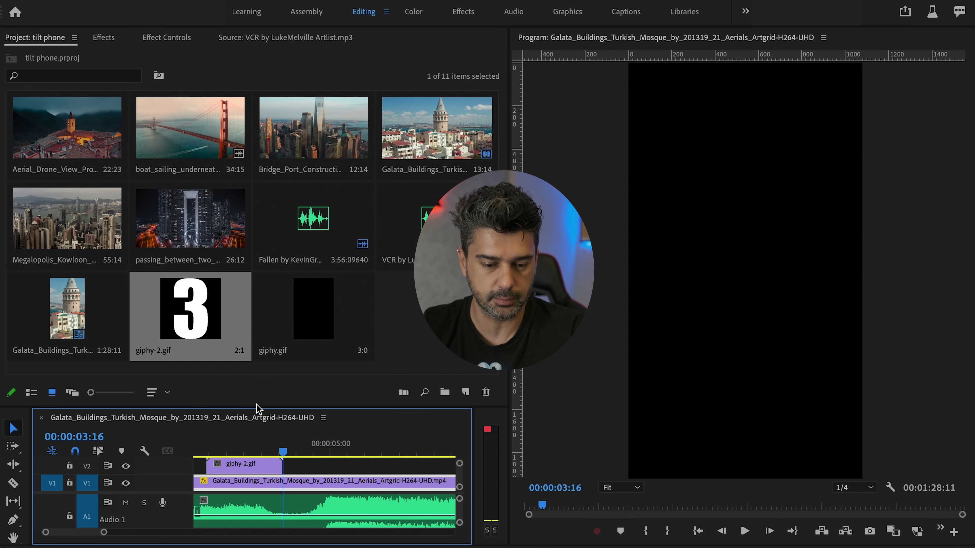
drag(259, 408, 259, 338)
key(space)
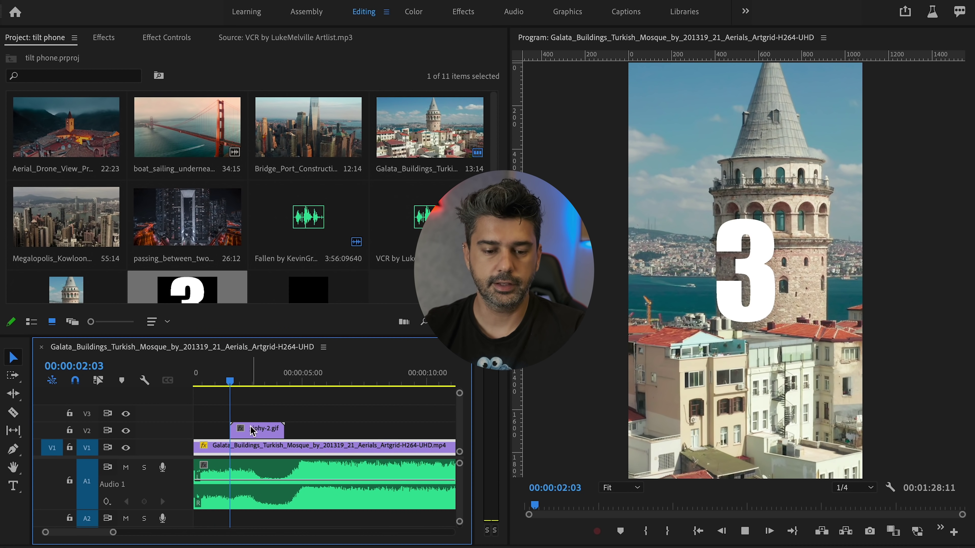
Shift the countdown clip about 0.6 s later and check the GO frame
click(261, 435)
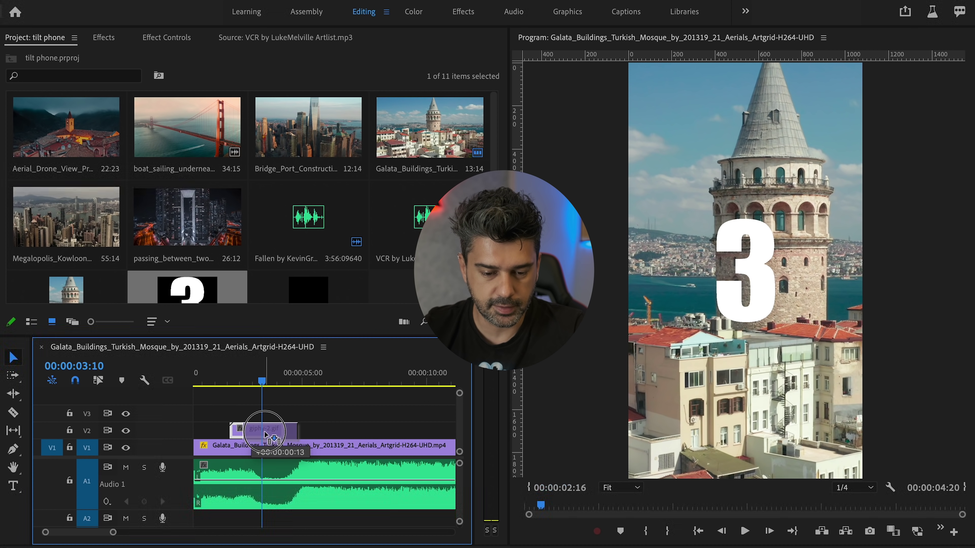
drag(253, 436, 269, 436)
alt+scroll(292, 410, up, 2)
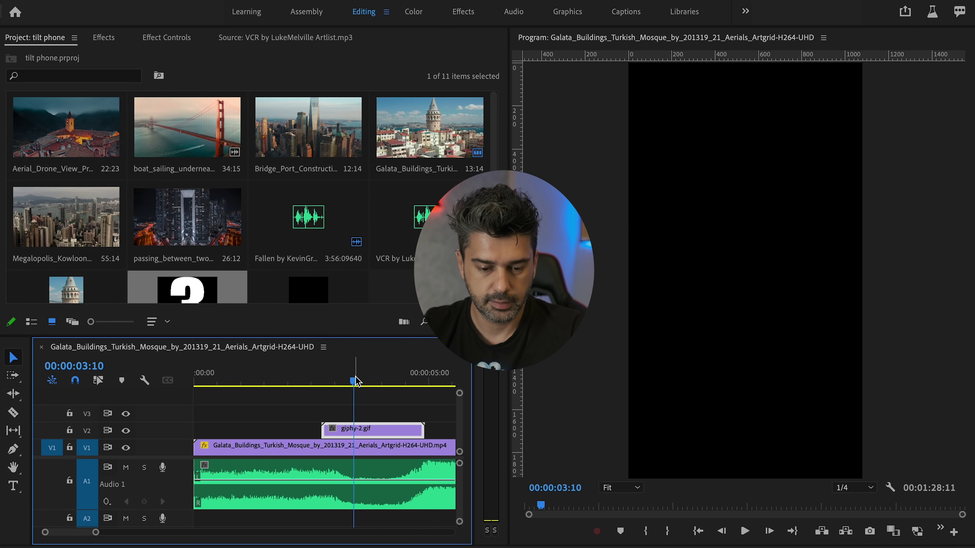
scroll(359, 424, down, 3)
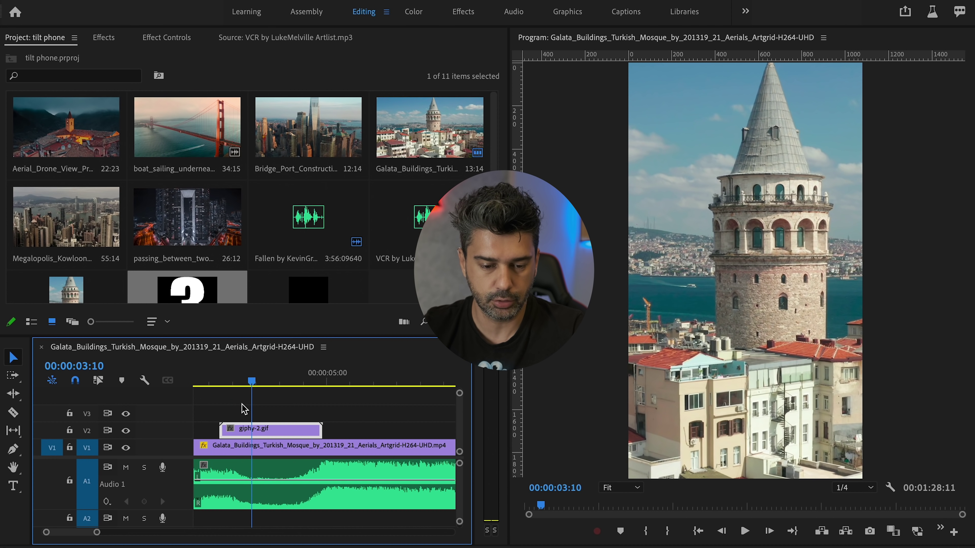
mouse_move(252, 381)
mouse_down()
mouse_move(314, 382)
mouse_move(233, 385)
mouse_up()
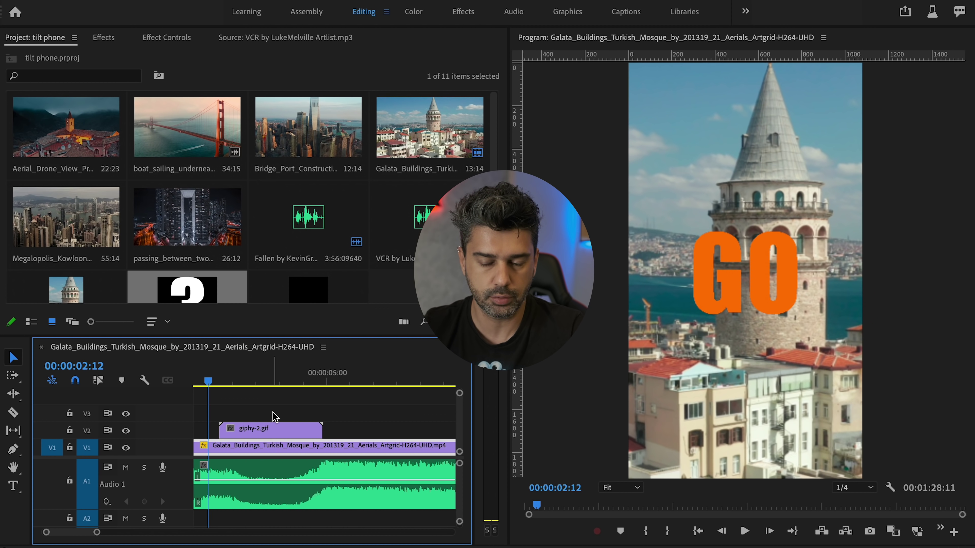
Nest the giphy-2.gif countdown clip as Nested Sequence 01
key(space)
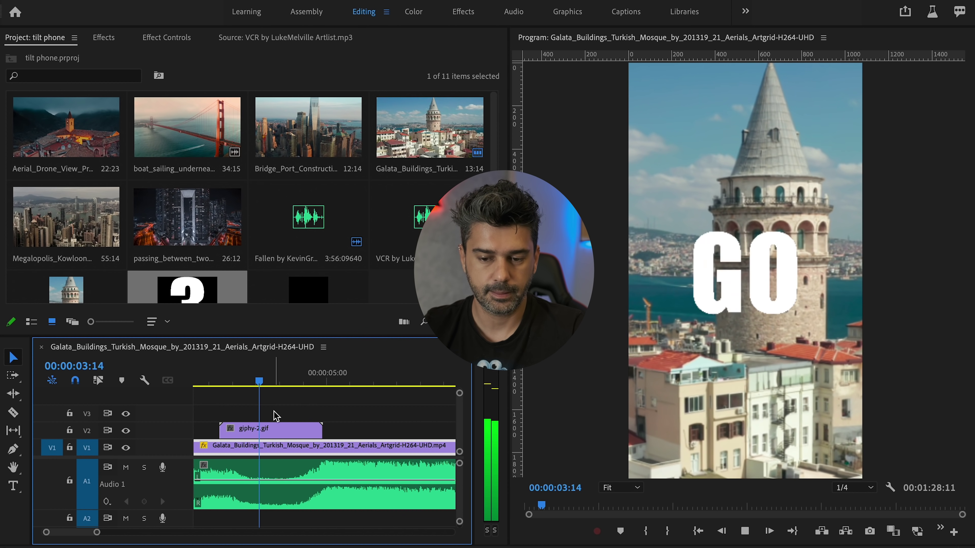
key(space)
scroll(291, 419, up, 2)
click(323, 435)
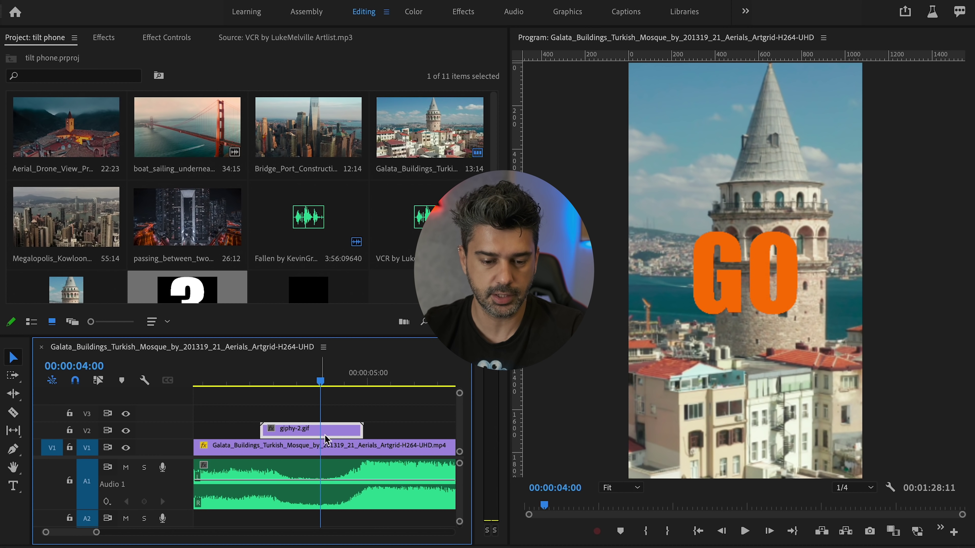
right_click(311, 436)
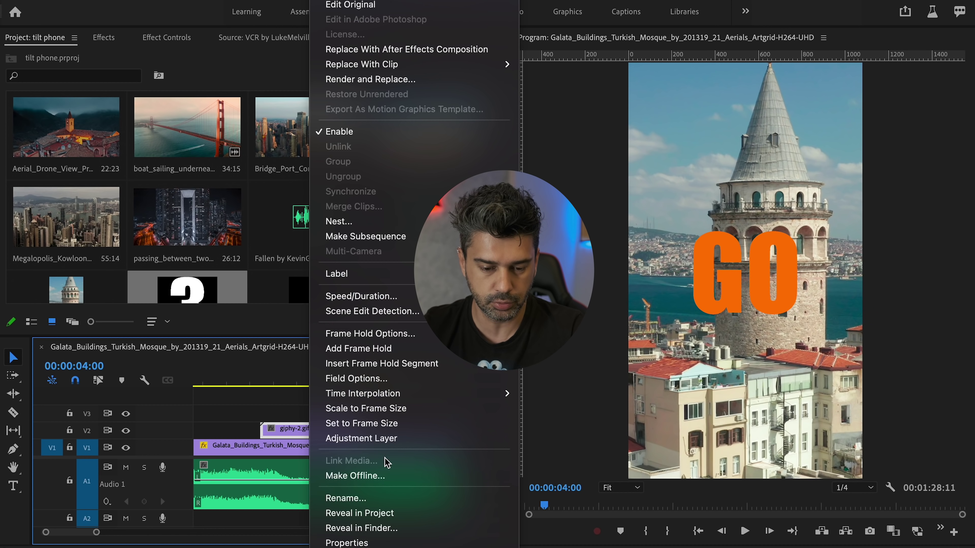
click(369, 222)
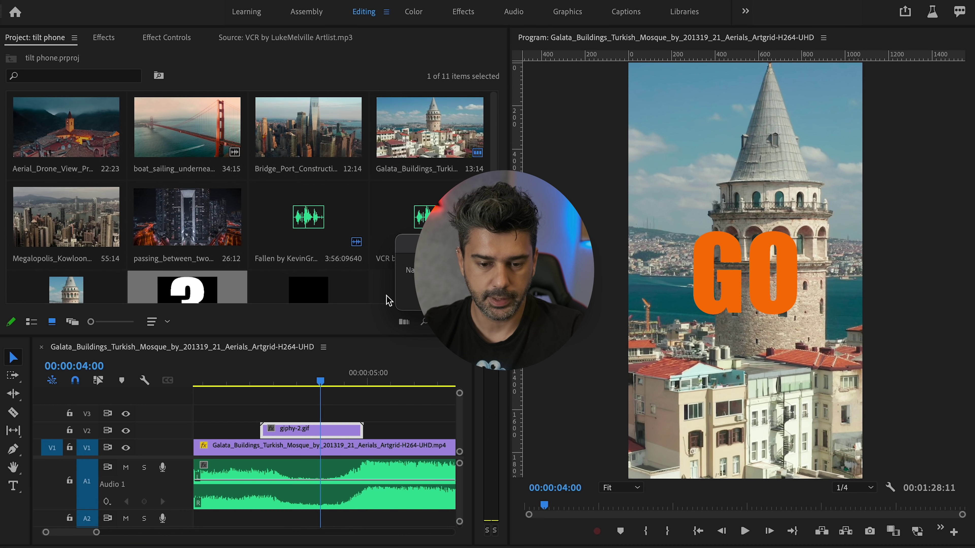
key(Return)
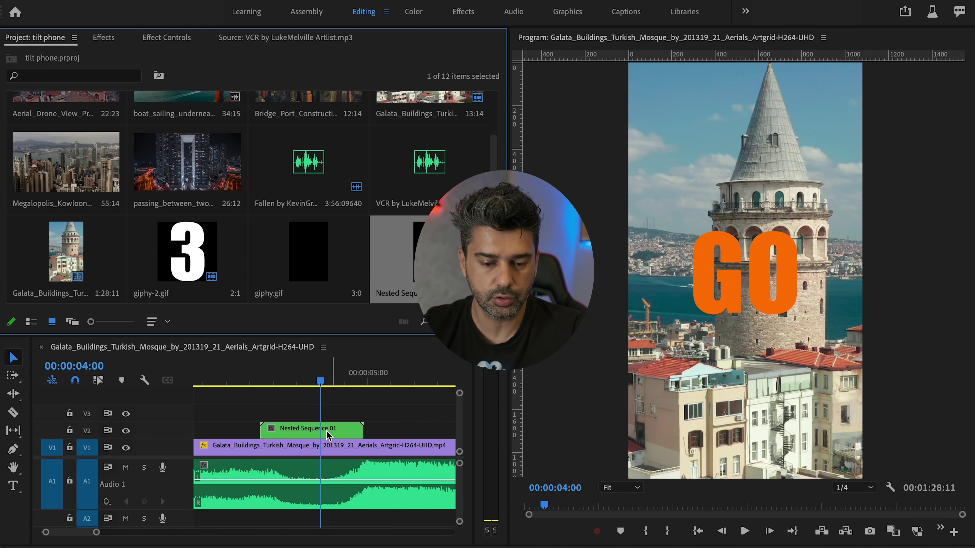
Set Nested Sequence 01 to 50% speed so it runs twice as long
right_click(317, 431)
scroll(422, 495, down, 10)
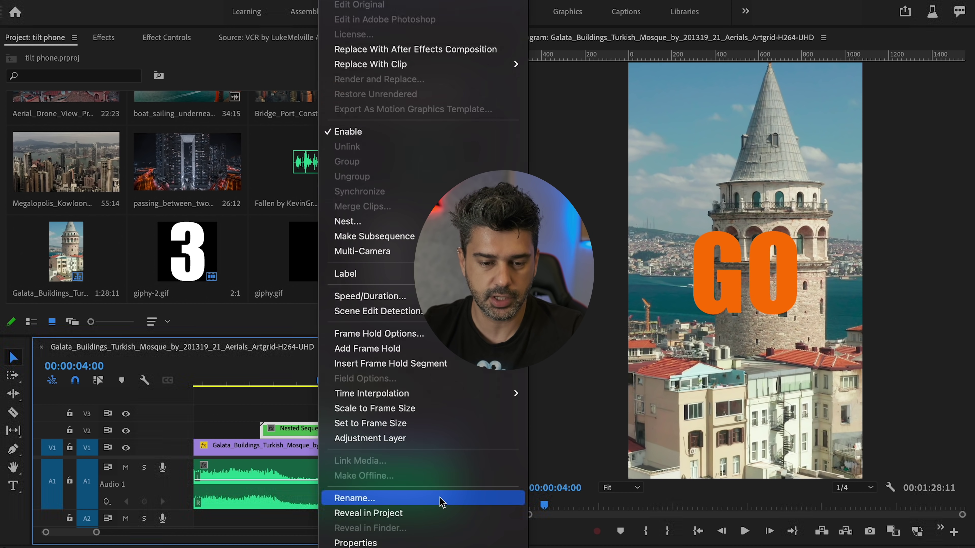
click(407, 297)
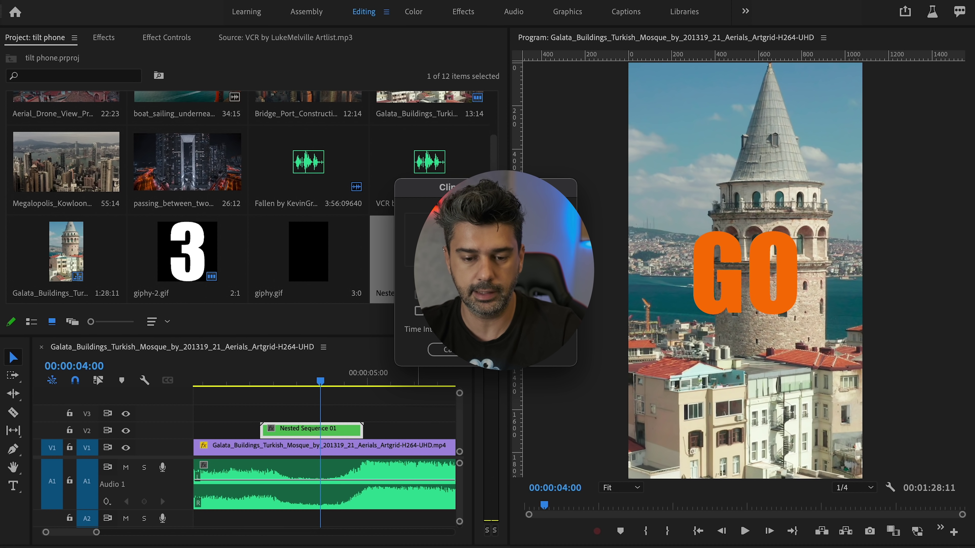
key(Return)
scroll(315, 457, down, 3)
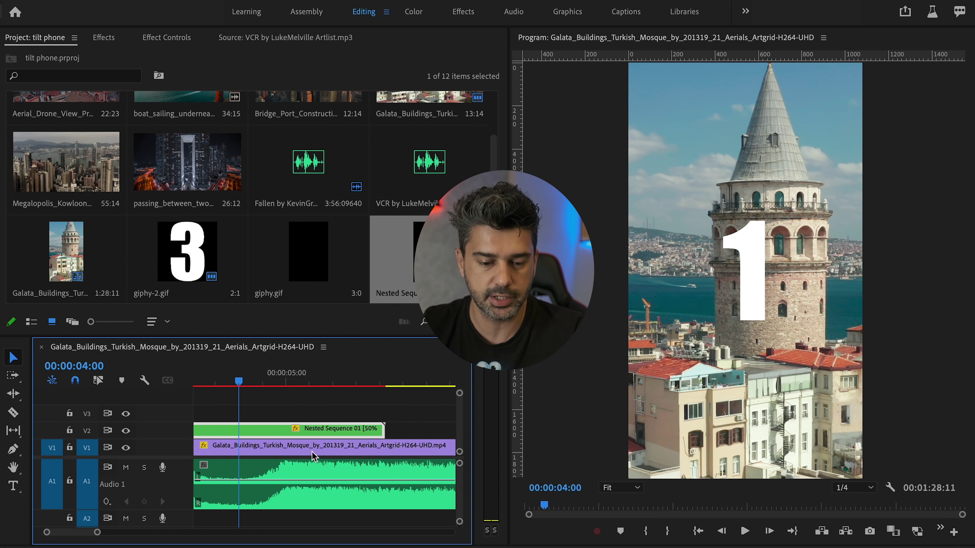
scroll(325, 450, down, 3)
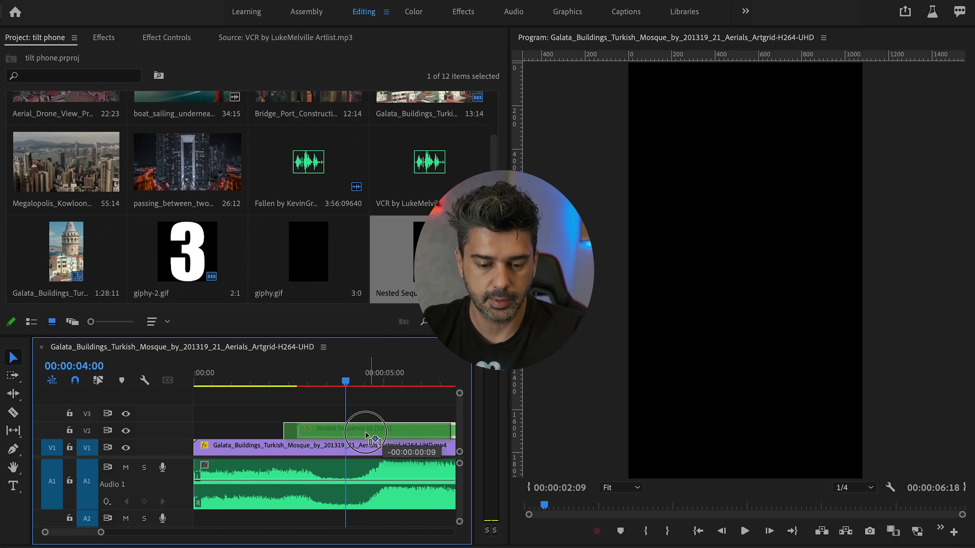
Move Nested Sequence 01 later, preview the 3-2-1-GO countdown, and drop giphy.gif on the top track
drag(333, 429, 321, 438)
drag(345, 383, 275, 385)
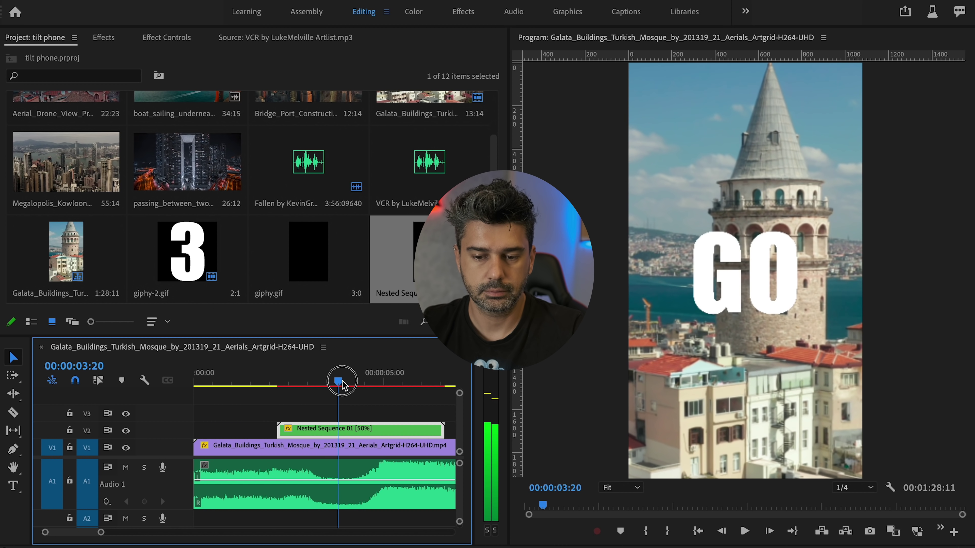
key(space)
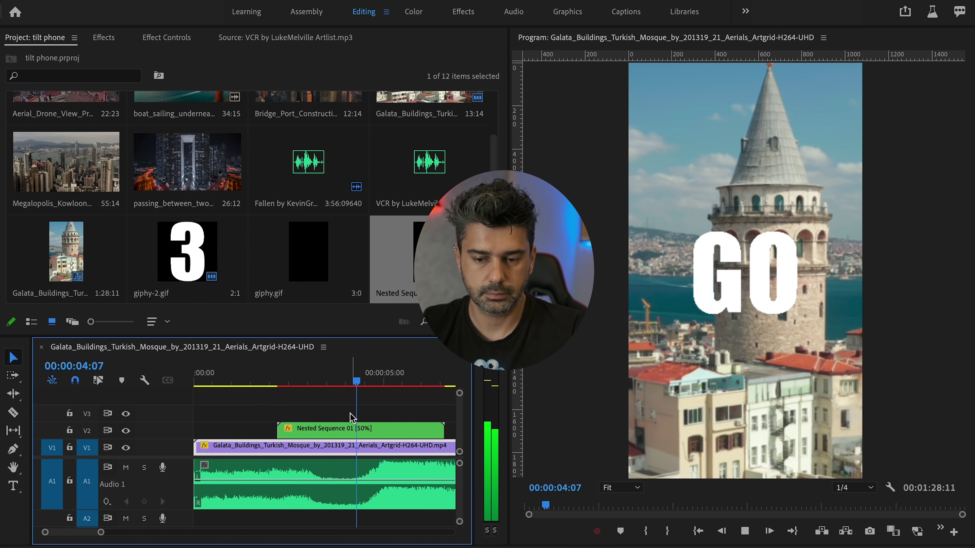
key(space)
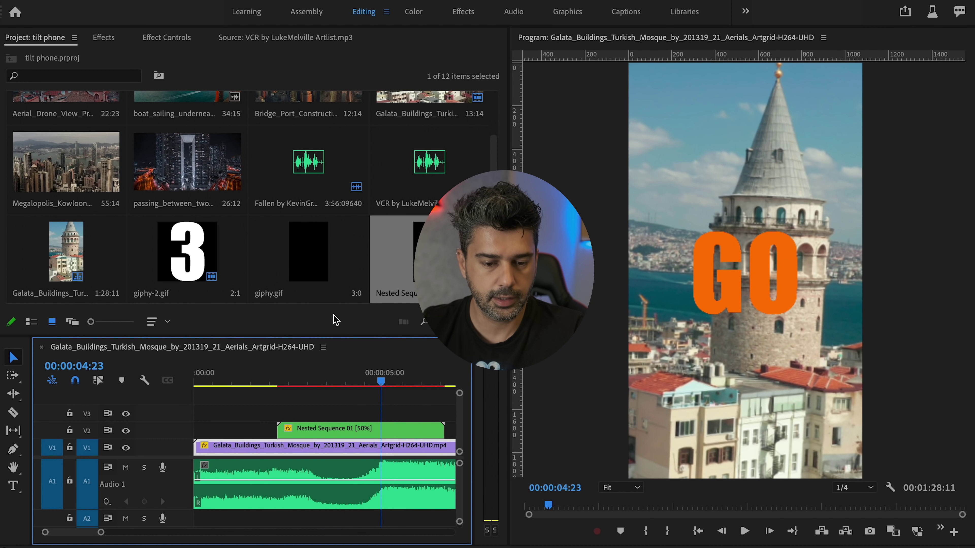
drag(318, 253, 356, 415)
Move the tilt-phone GIF on V3 so it starts where the nested countdown ends
click(753, 256)
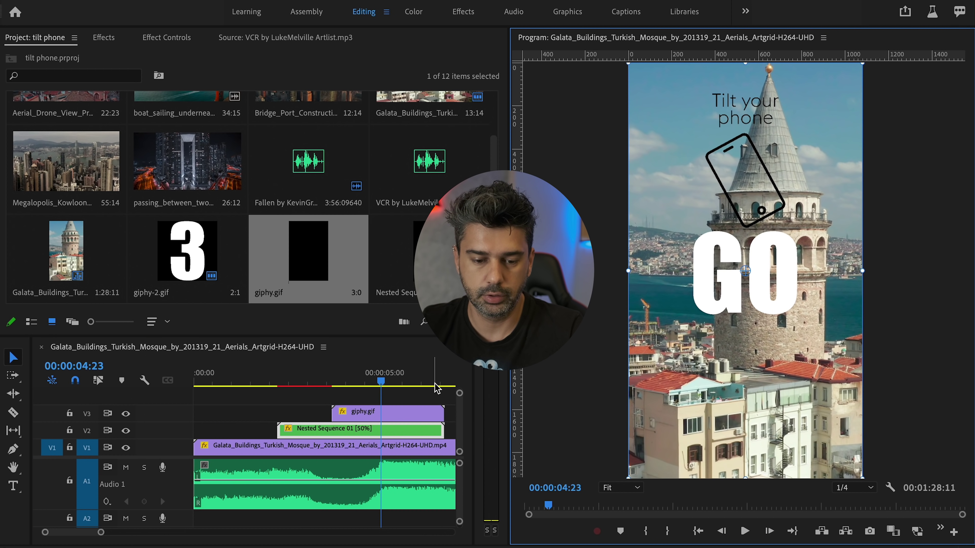
click(393, 418)
click(431, 432)
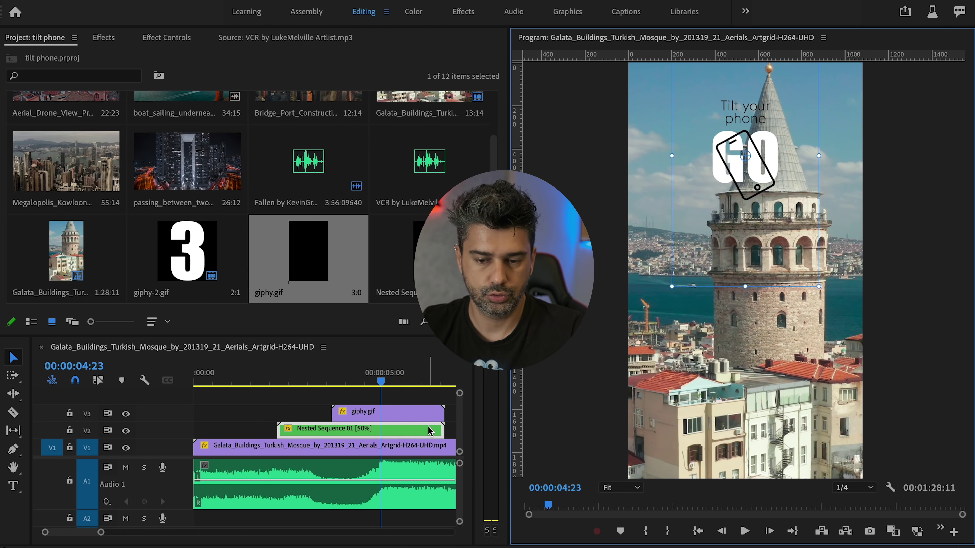
scroll(369, 425, down, 2)
mouse_move(333, 417)
mouse_down()
mouse_move(382, 417)
mouse_move(360, 433)
mouse_up()
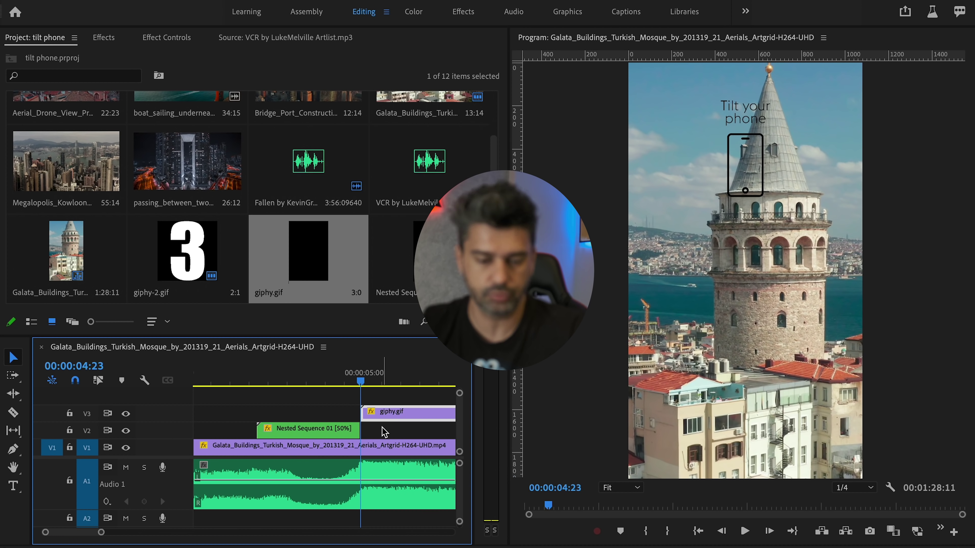
Save the project and play the edit from 00:00:01:12
scroll(384, 432, up, 2)
click(250, 381)
key(ctrl+s)
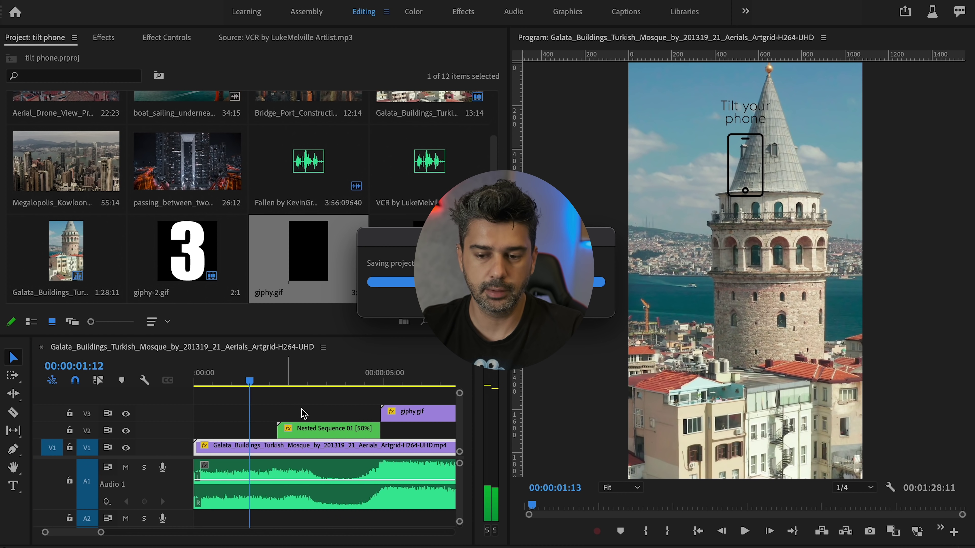
key(space)
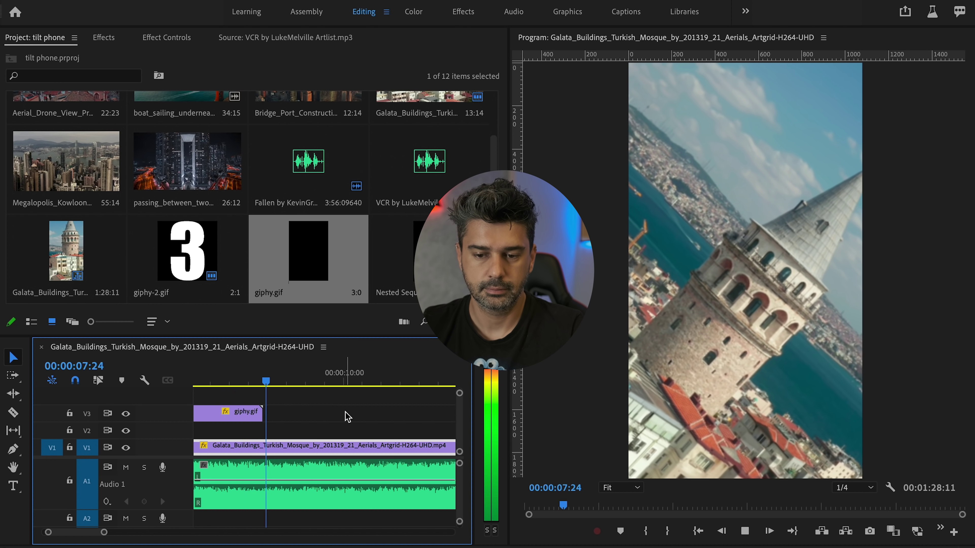
Add a copy of the tilt-phone GIF right after the first on V3 and review the edit
drag(284, 382, 352, 416)
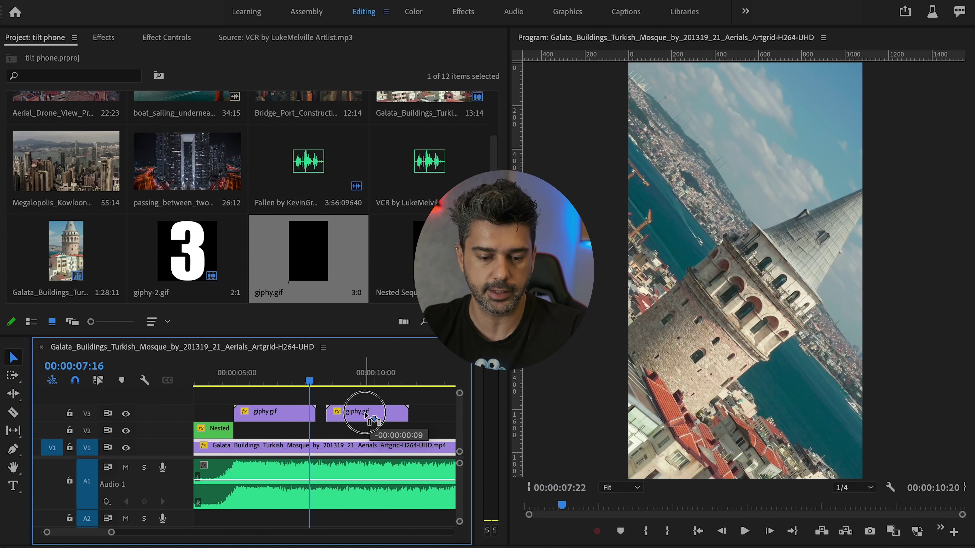
drag(352, 416, 345, 415)
key(minus)
key(Home)
key(space)
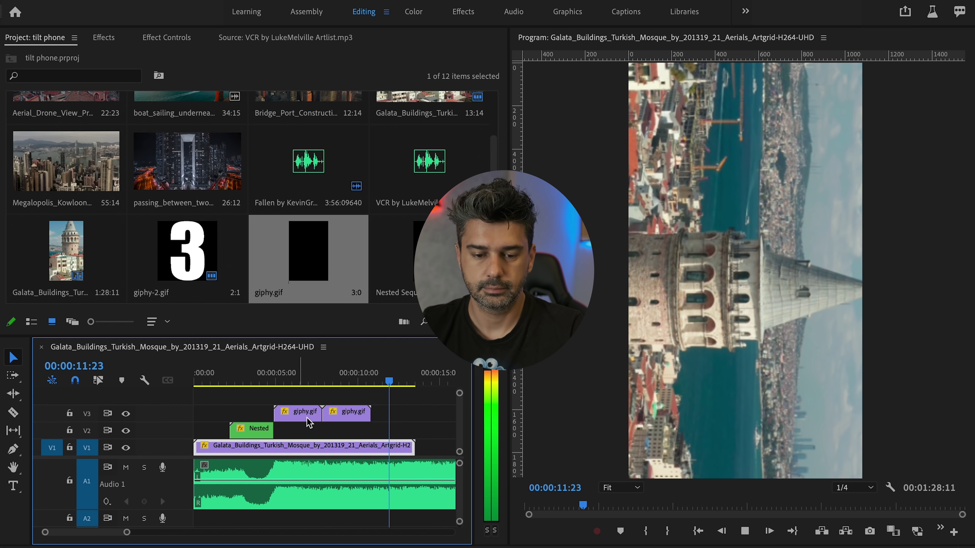
key(space)
Cut the Fallen music where the video ends and delete the leftover portion
key(minus)
key(c)
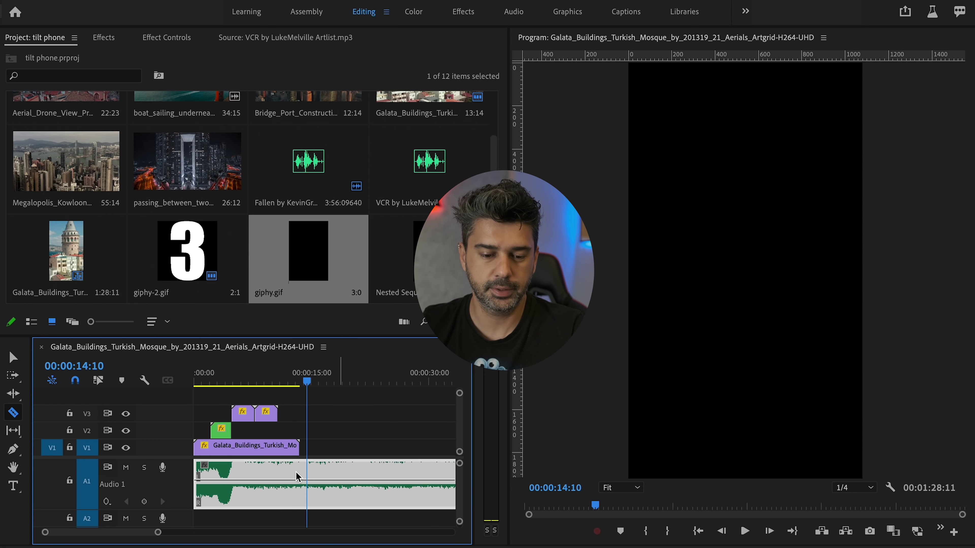
click(303, 473)
key(v)
click(331, 471)
key(Delete)
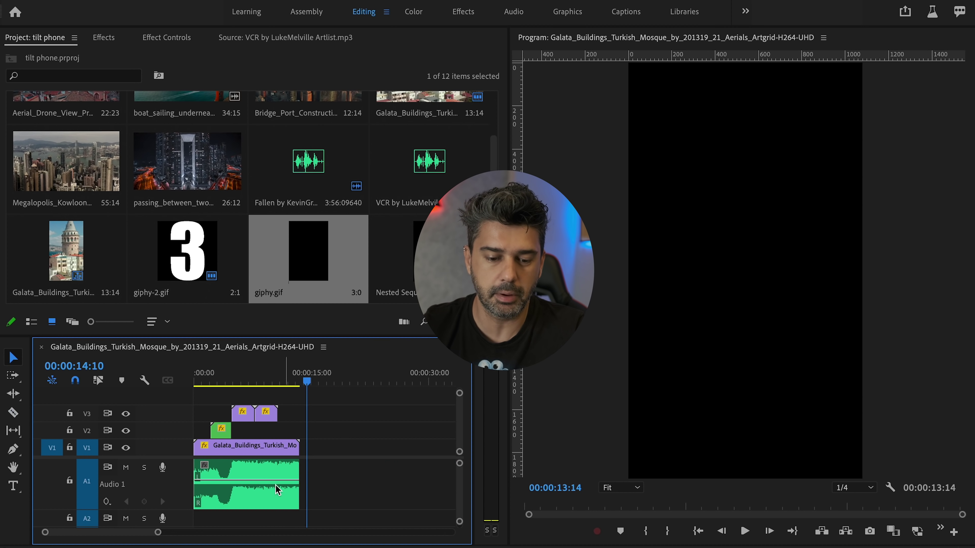
key(equal)
click(301, 380)
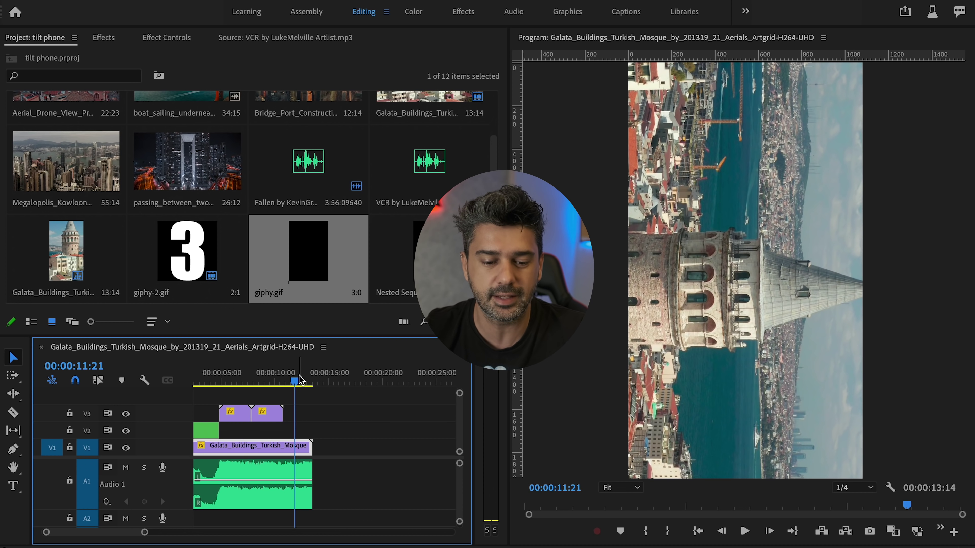
Scrub back to 00:00:06:02 and select the first tilt-phone GIF clip on V3
drag(283, 381, 264, 386)
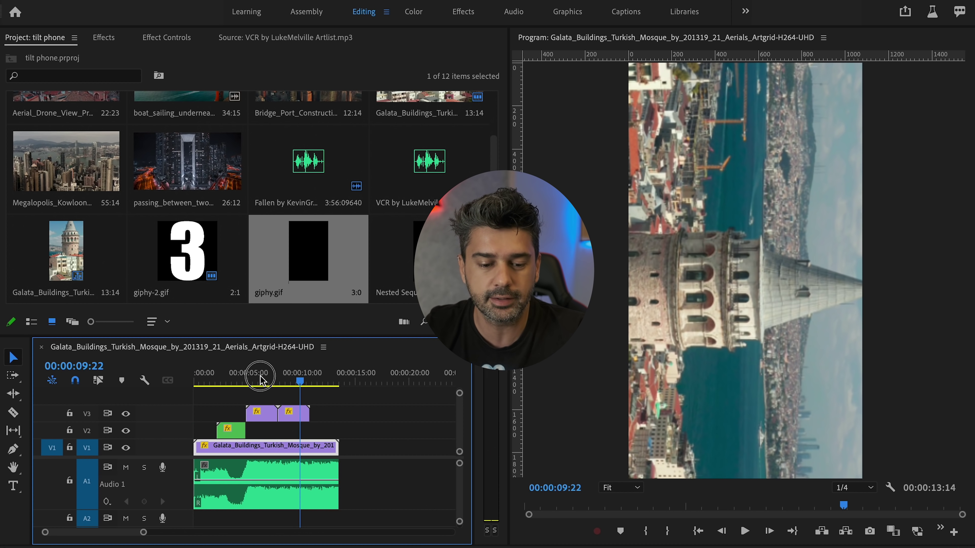
click(262, 413)
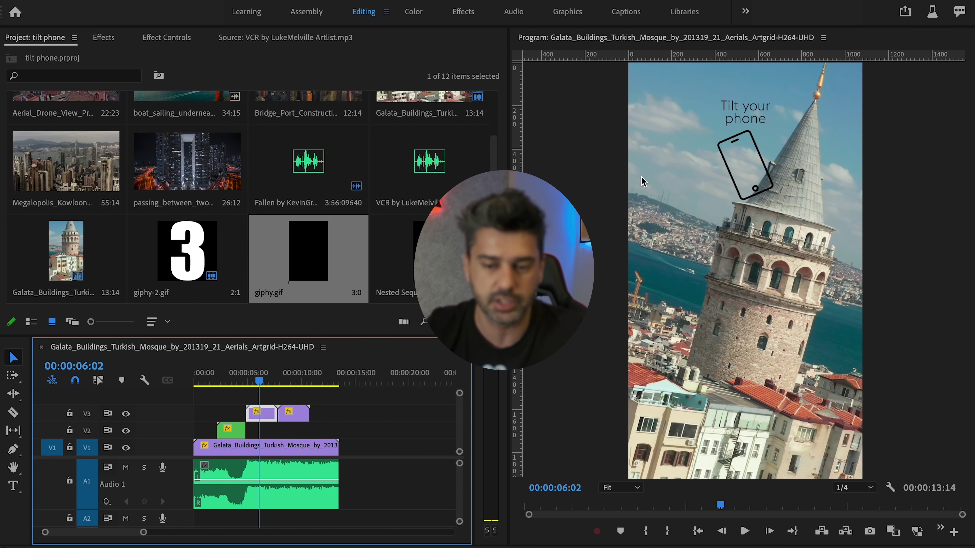
Type the caption 'Telefonu Sola Doğru Çevirin' in the Program monitor as a new text layer
click(706, 209)
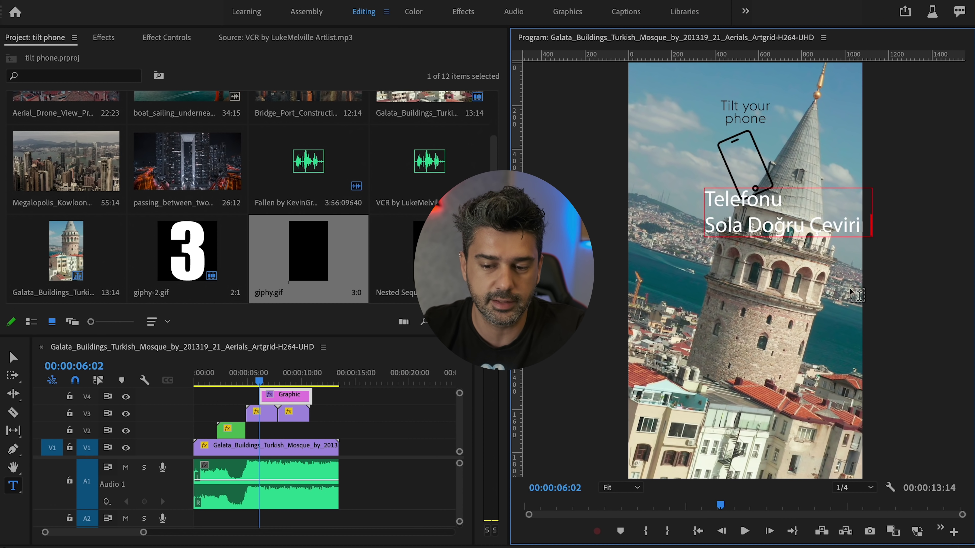
click(12, 357)
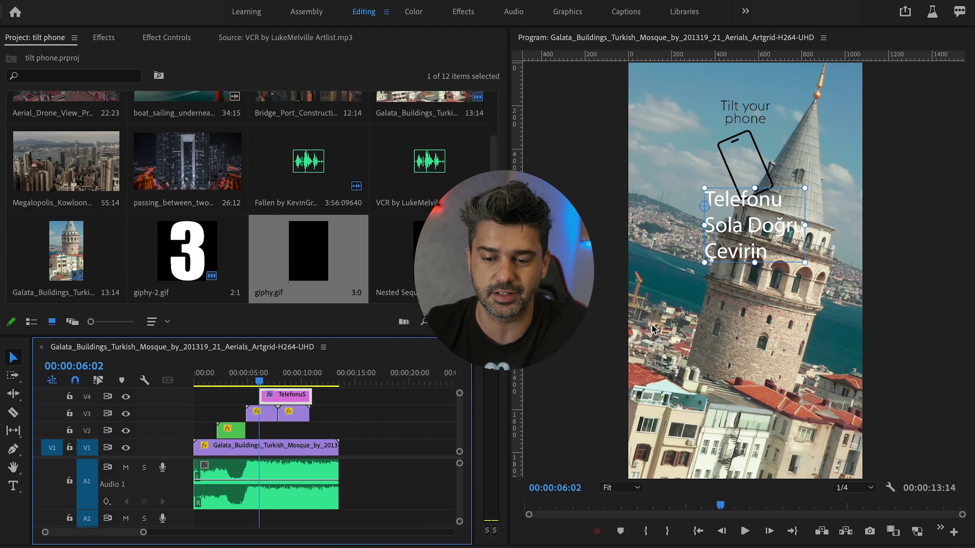
click(751, 252)
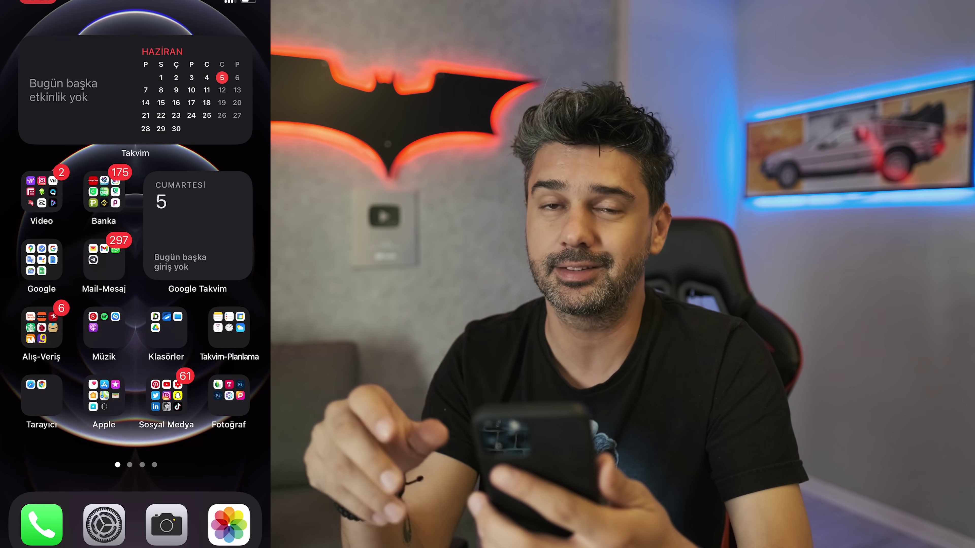
Open the Video folder on the iOS home screen and launch CapCut to its project list
scroll(135, 268, right, 5)
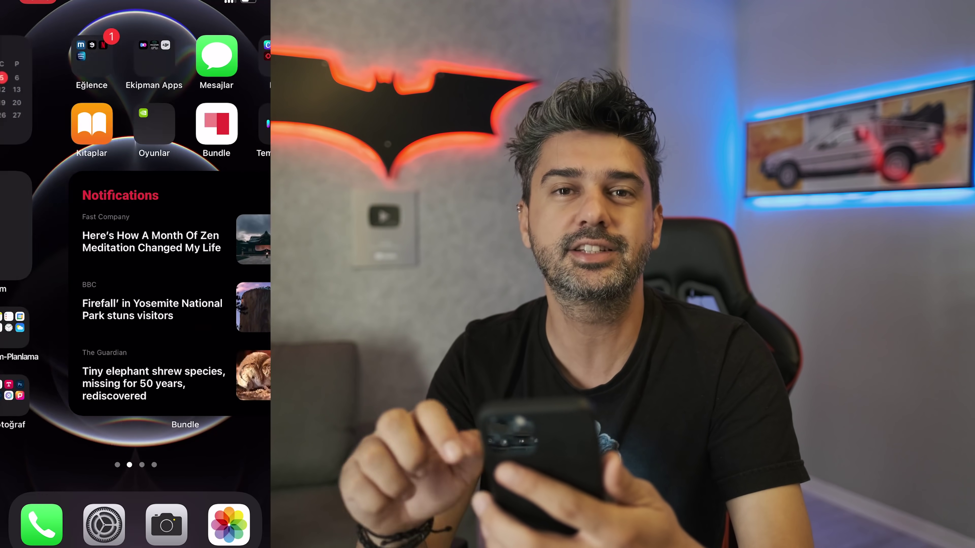
scroll(135, 268, left, 5)
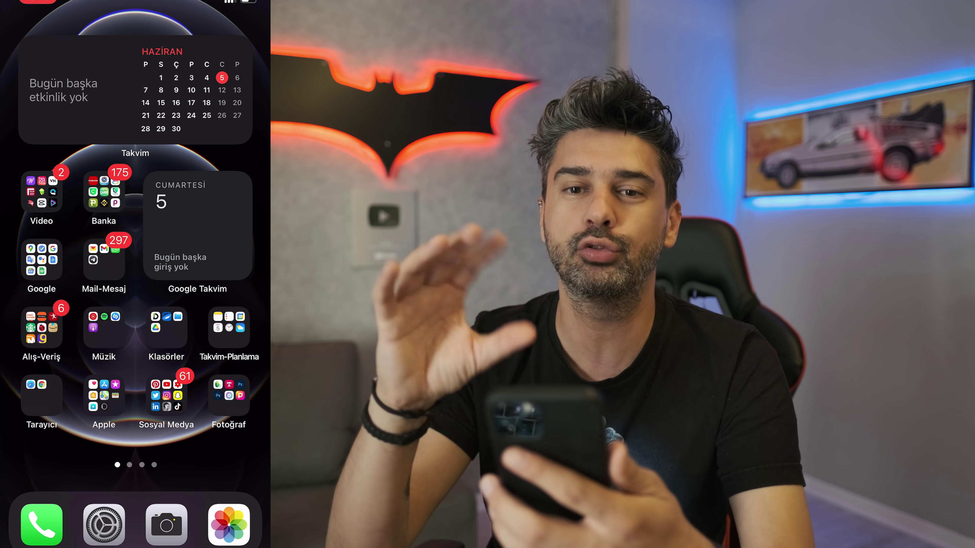
click(42, 192)
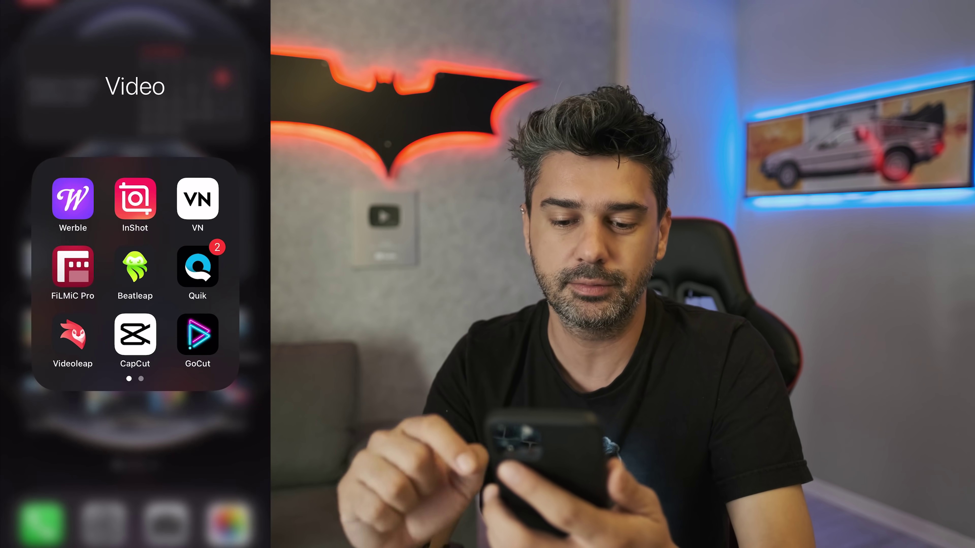
click(135, 334)
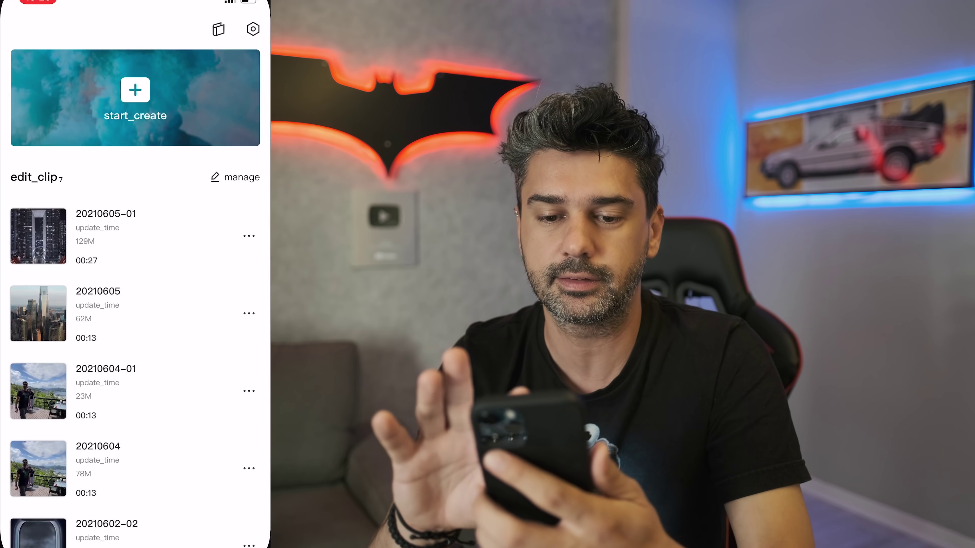
Open the city aerial project in CapCut
click(135, 97)
click(48, 127)
click(235, 518)
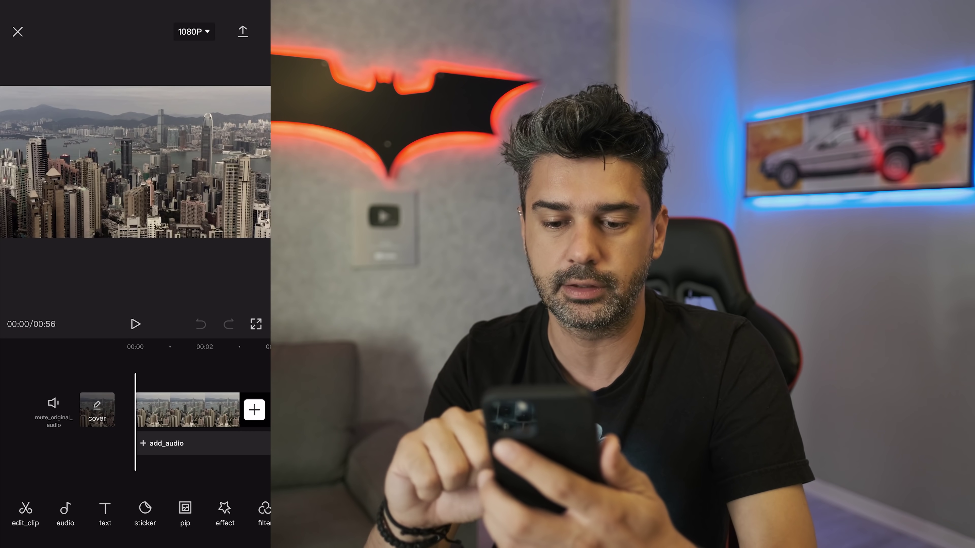
Preview the city clip, then import music extracted from a gallery video beneath it
click(135, 324)
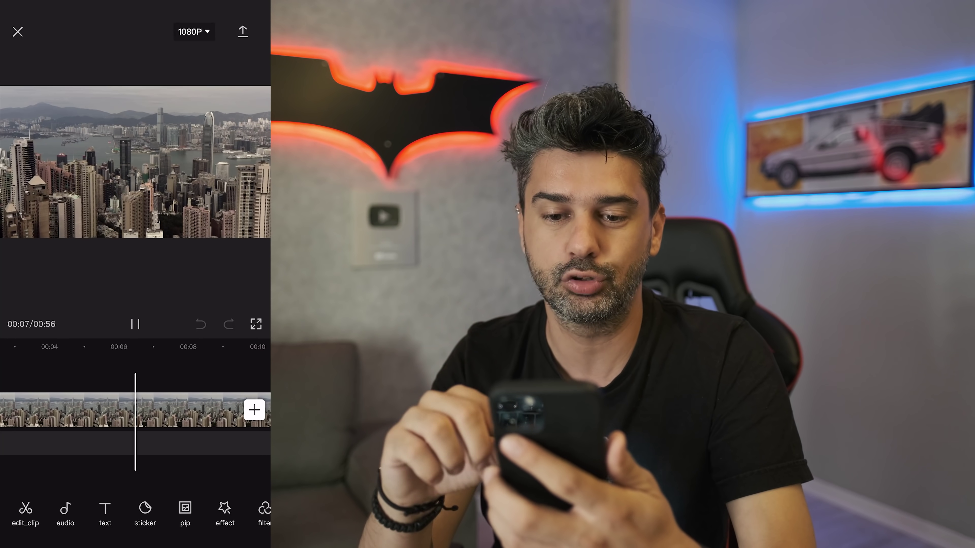
click(135, 325)
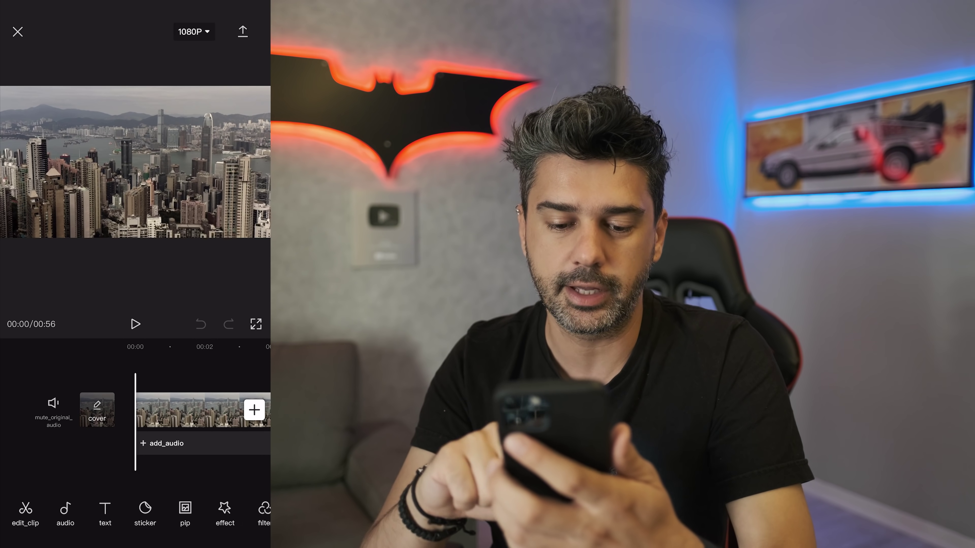
click(65, 512)
click(177, 515)
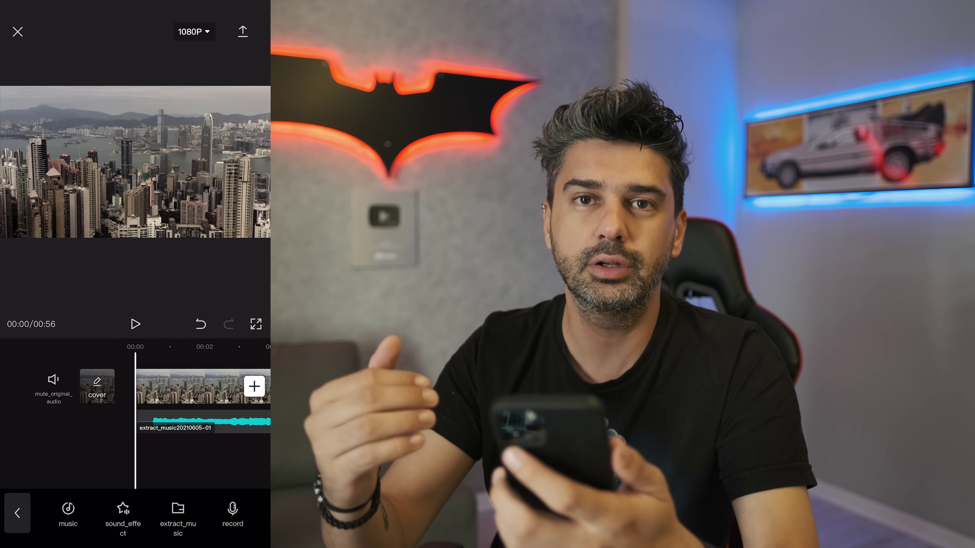
Play the project to hear the music, then return to about 7 seconds
click(135, 323)
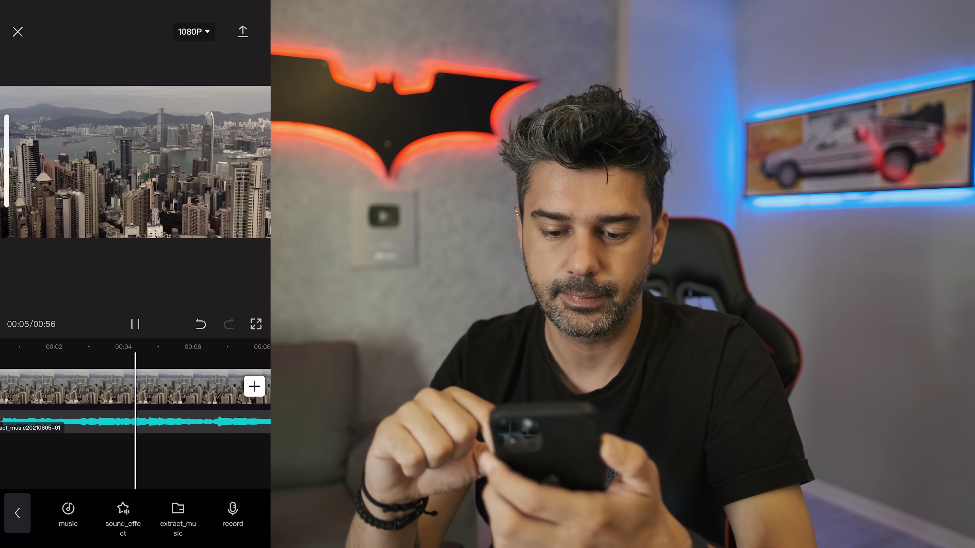
key(space)
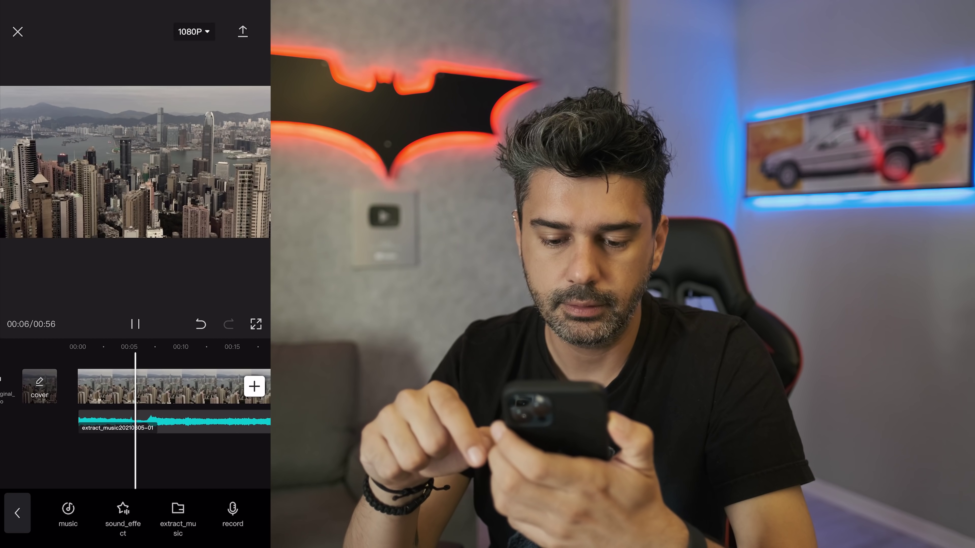
drag(161, 386, 171, 386)
Set the city clip to 9:16 and add two keyframes rotating the skyline sideways around 00:08–00:12
click(165, 386)
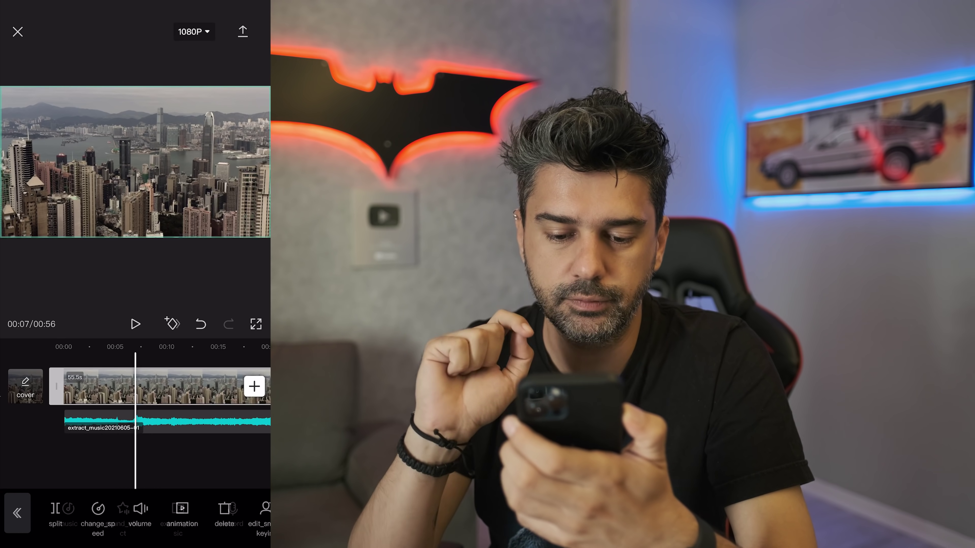
click(162, 461)
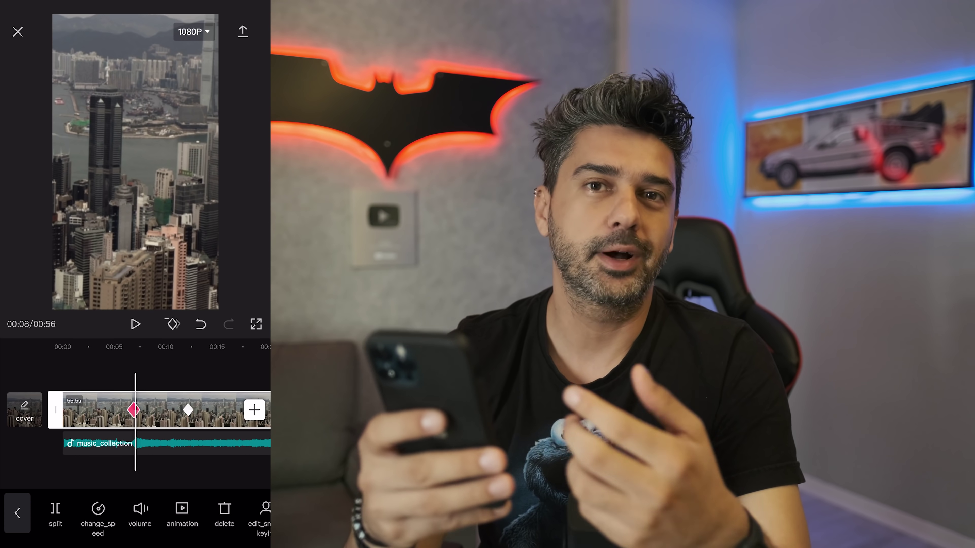
scroll(161, 409, left, 1)
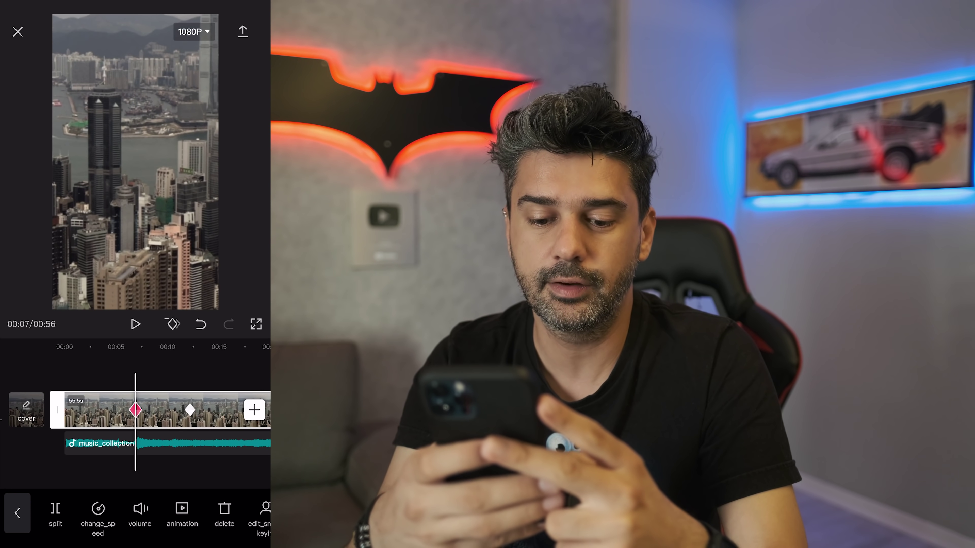
click(161, 476)
scroll(134, 515, right, 1)
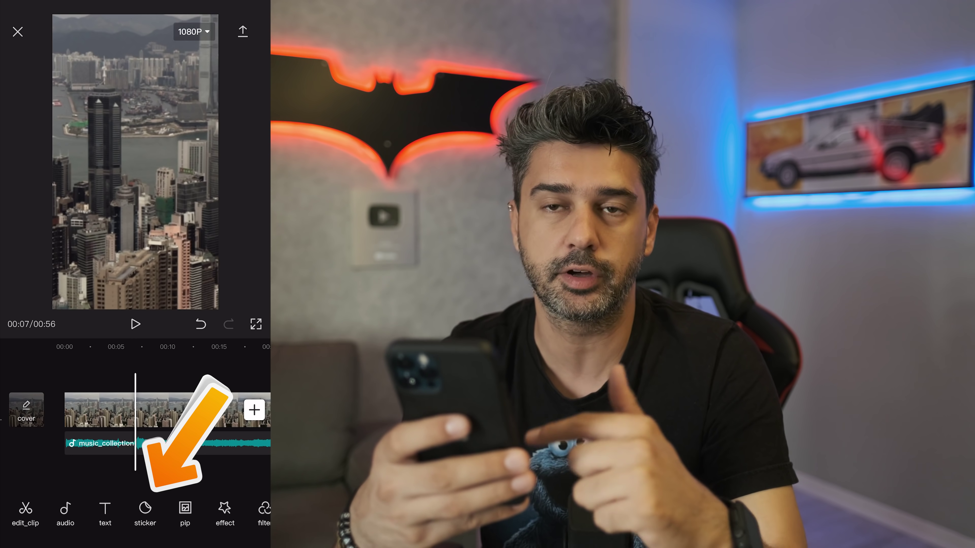
Add the phone-frame sticker from the mockup stickers, shrink it and move it near the top
click(105, 512)
click(234, 513)
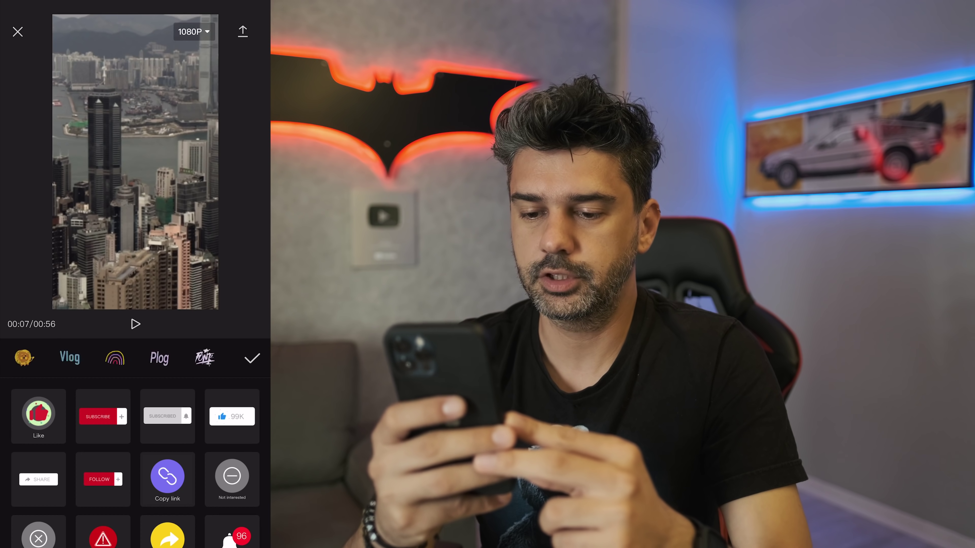
click(115, 358)
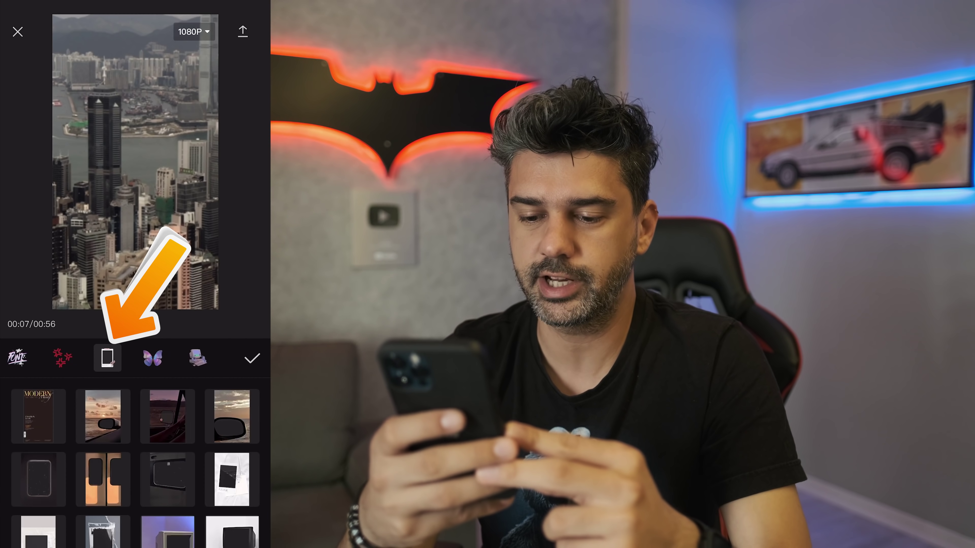
scroll(135, 461, down, 10)
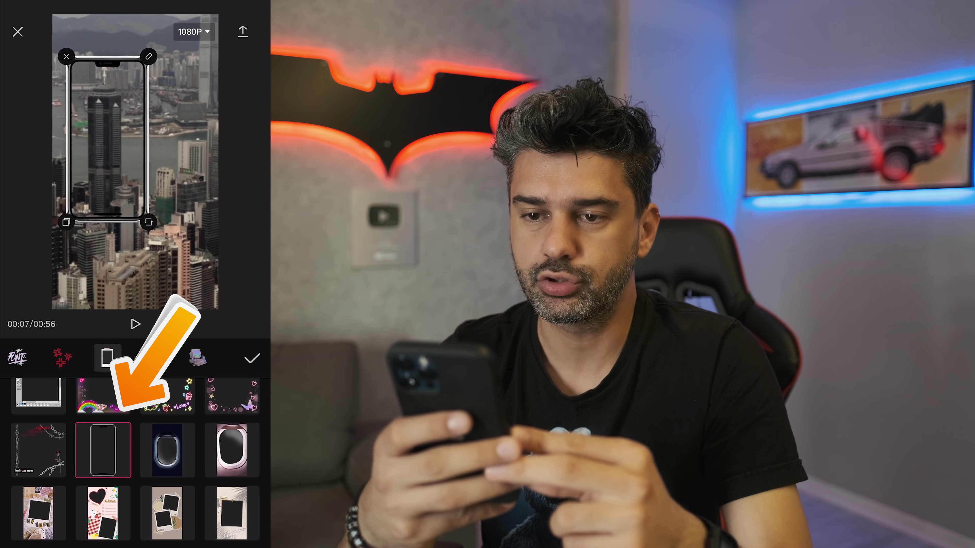
click(252, 358)
drag(148, 222, 137, 199)
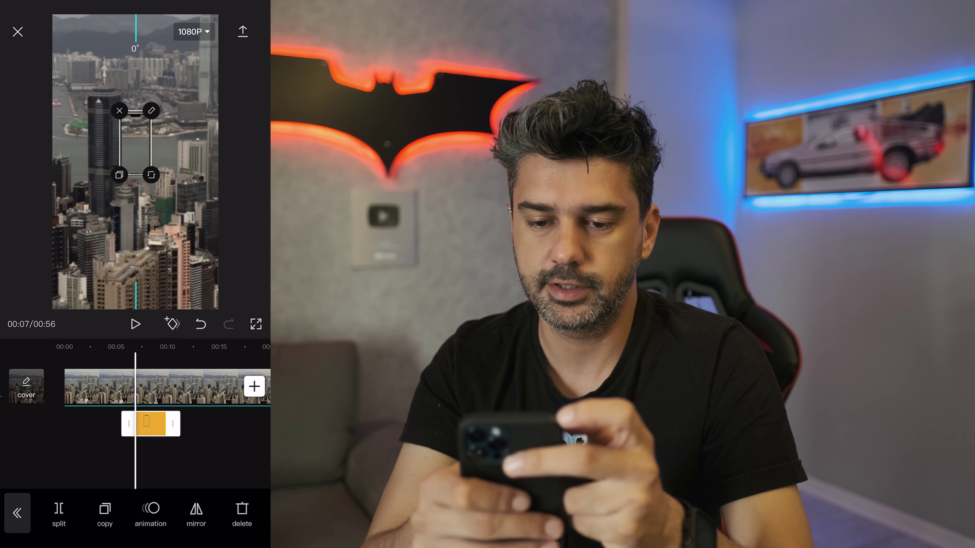
drag(135, 96, 135, 81)
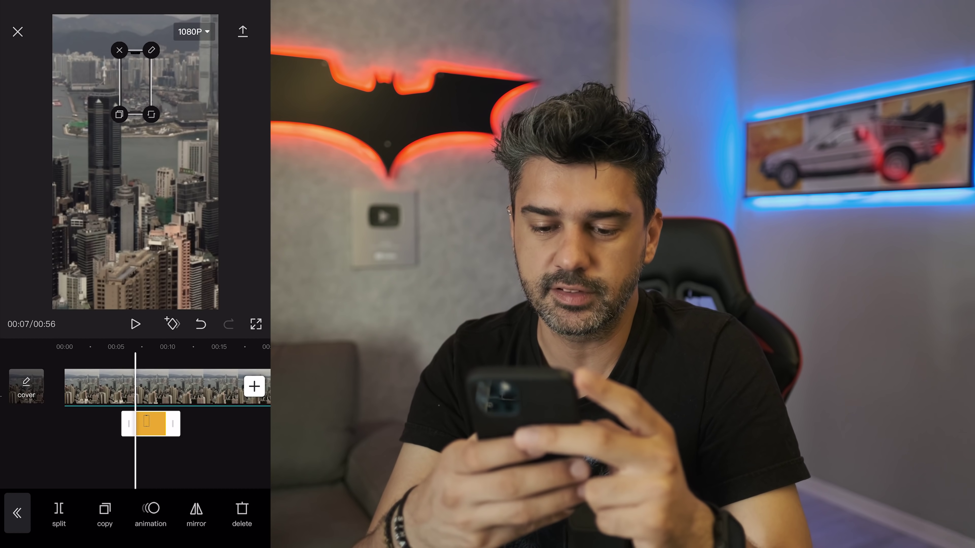
Check the sticker against the rotated skyline around 13 seconds, then reselect the sticker clip
click(172, 386)
click(150, 424)
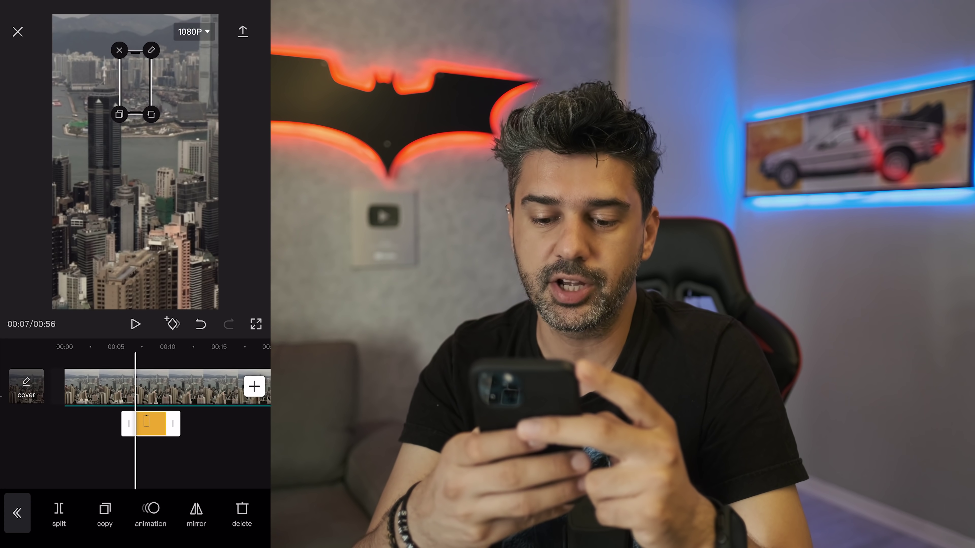
click(172, 386)
drag(192, 386, 136, 386)
click(108, 424)
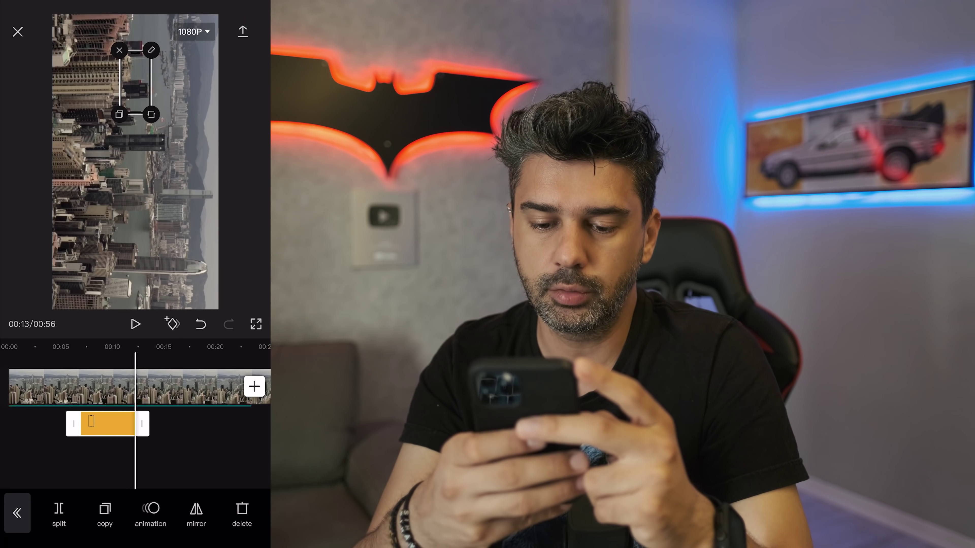
click(173, 386)
drag(116, 386, 167, 386)
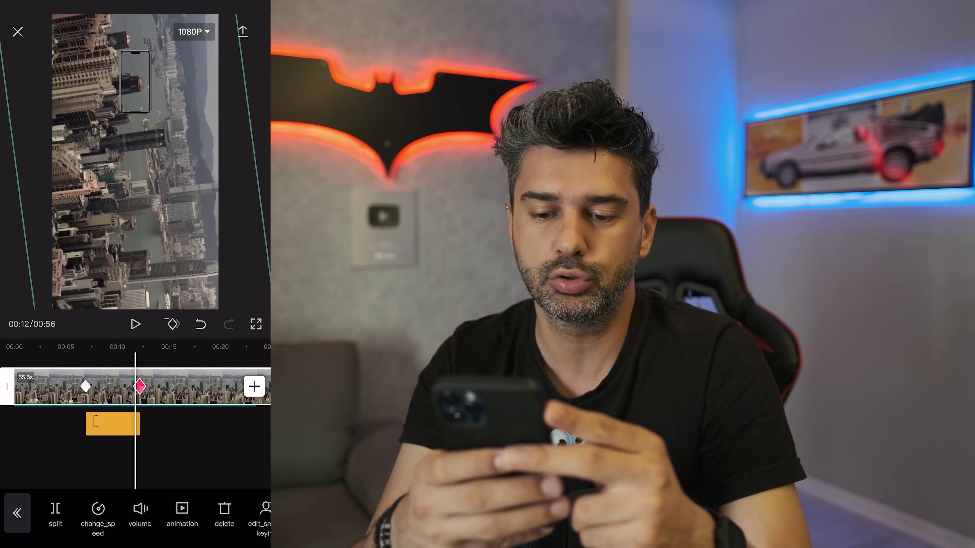
click(161, 424)
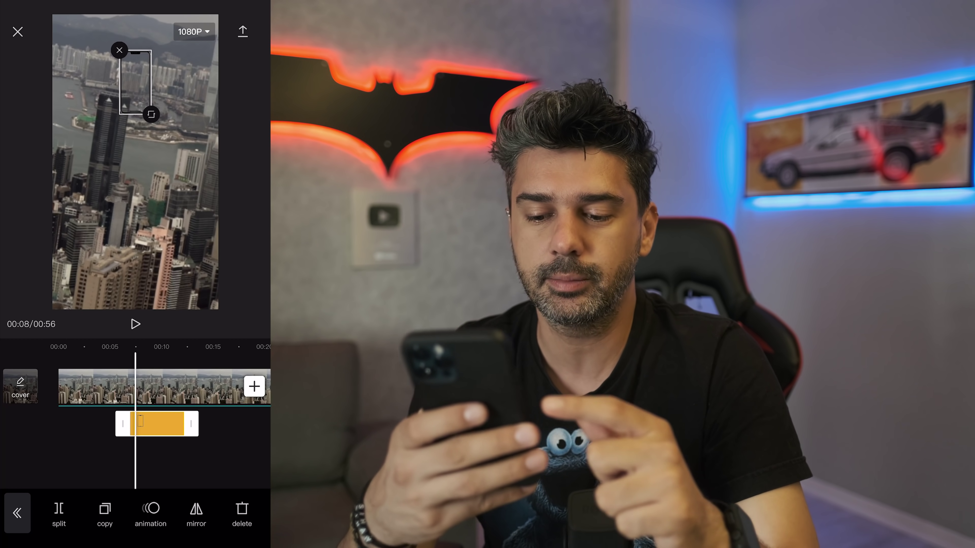
Apply the Çalkala 1 loop animation to the phone sticker and preview it shaking
click(151, 513)
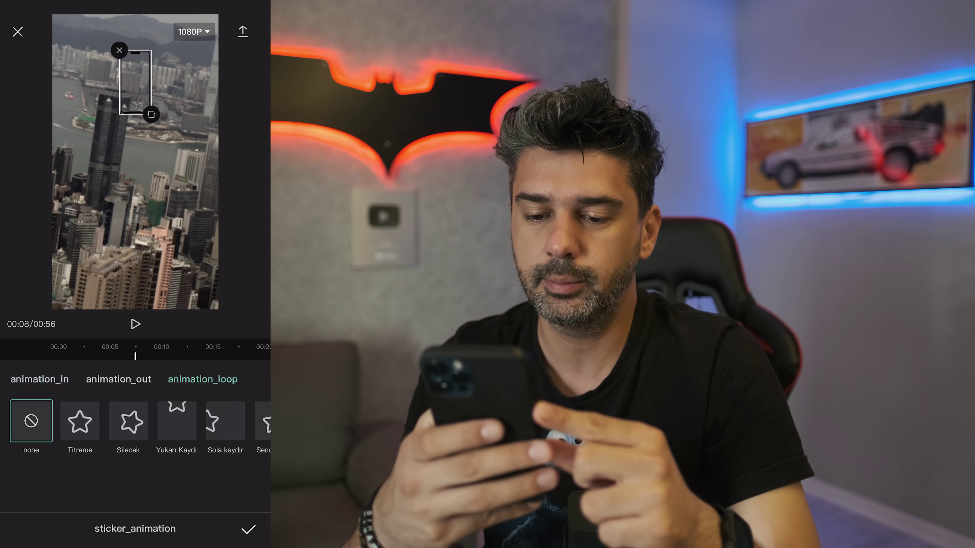
scroll(134, 427, right, 5)
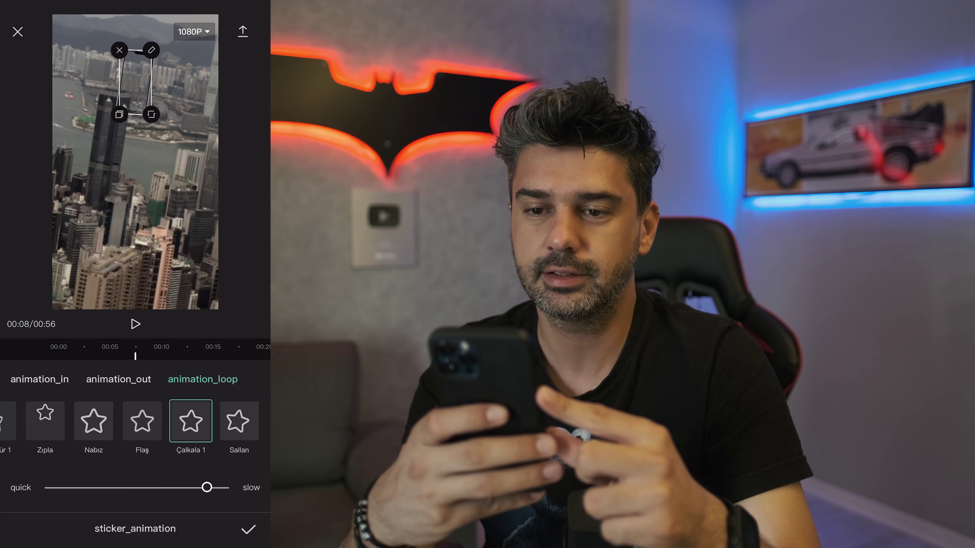
click(248, 529)
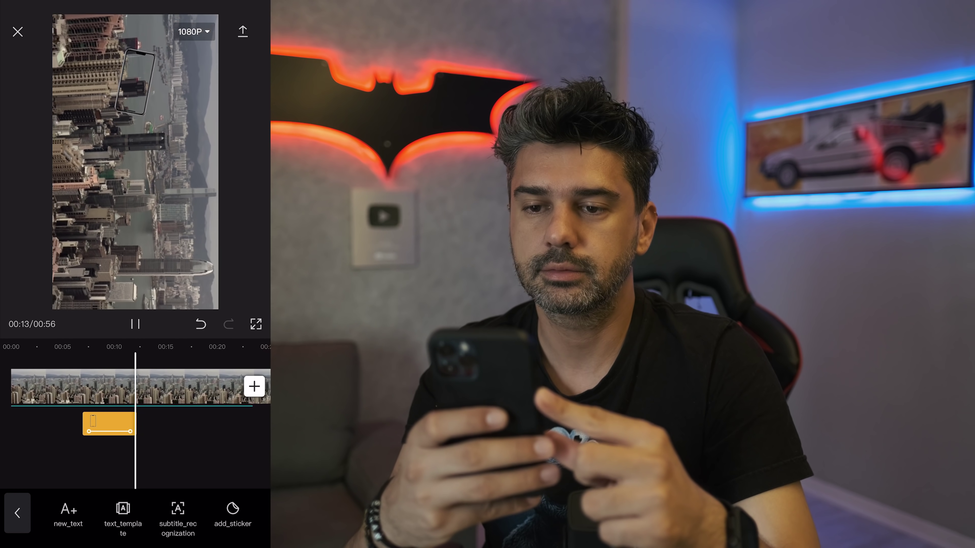
click(104, 423)
click(150, 513)
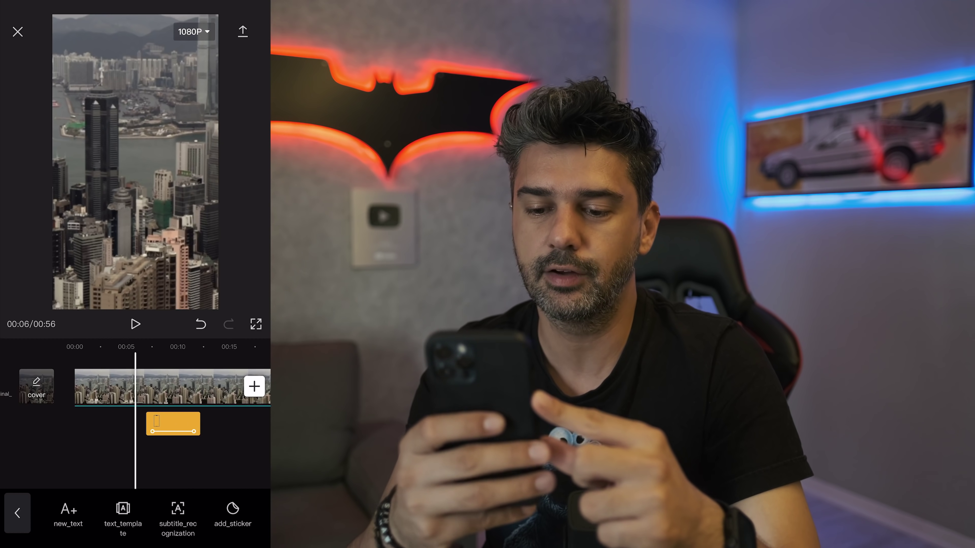
key(space)
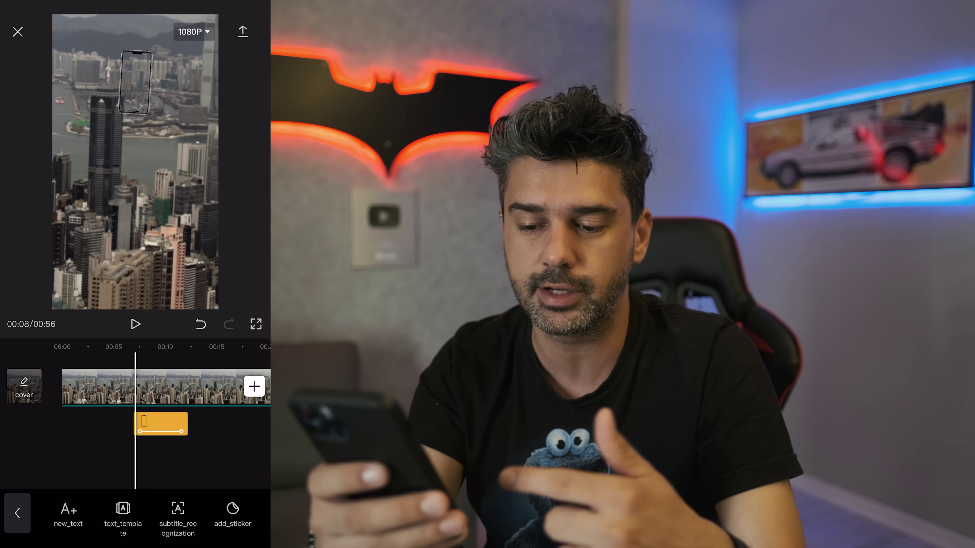
Add a '3' text with a glowing gold ART text effect and the BARLOW font
click(68, 514)
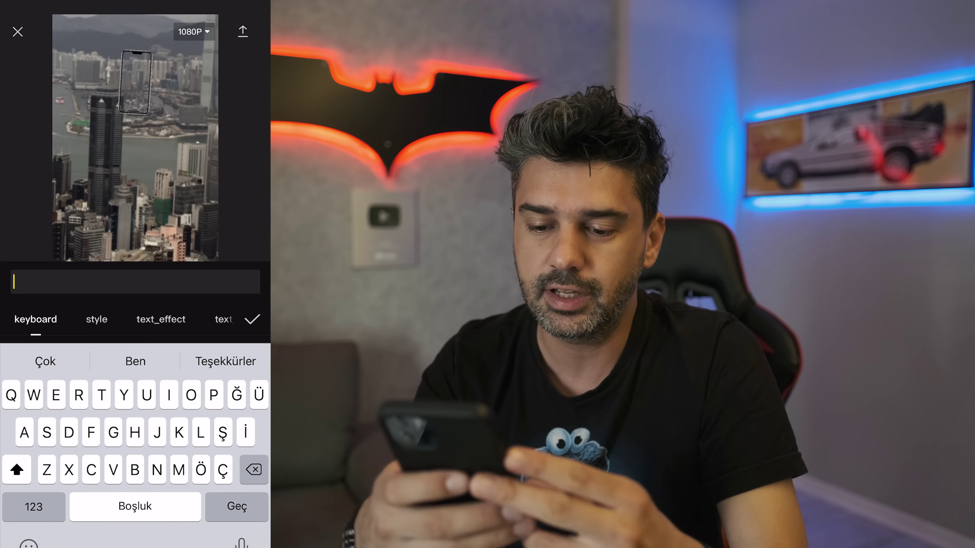
text(3)
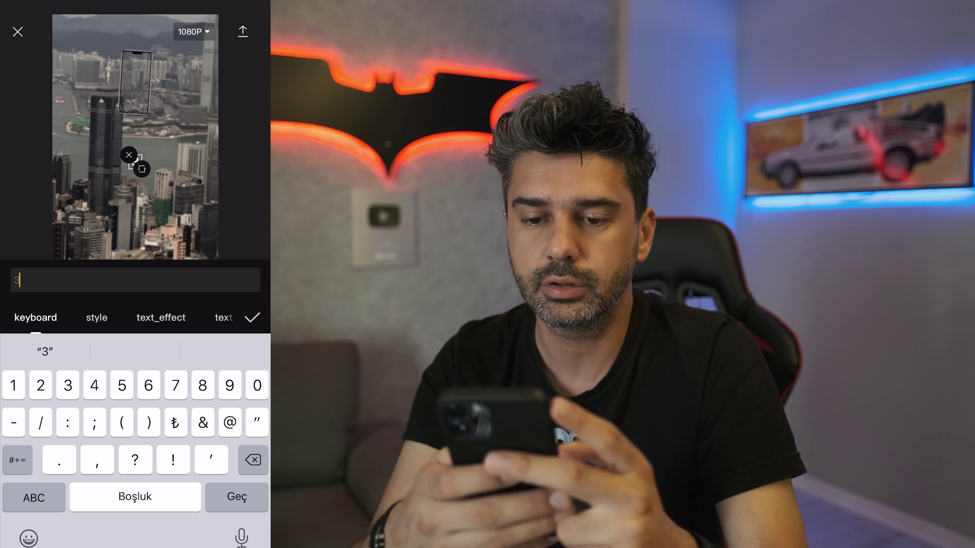
click(96, 317)
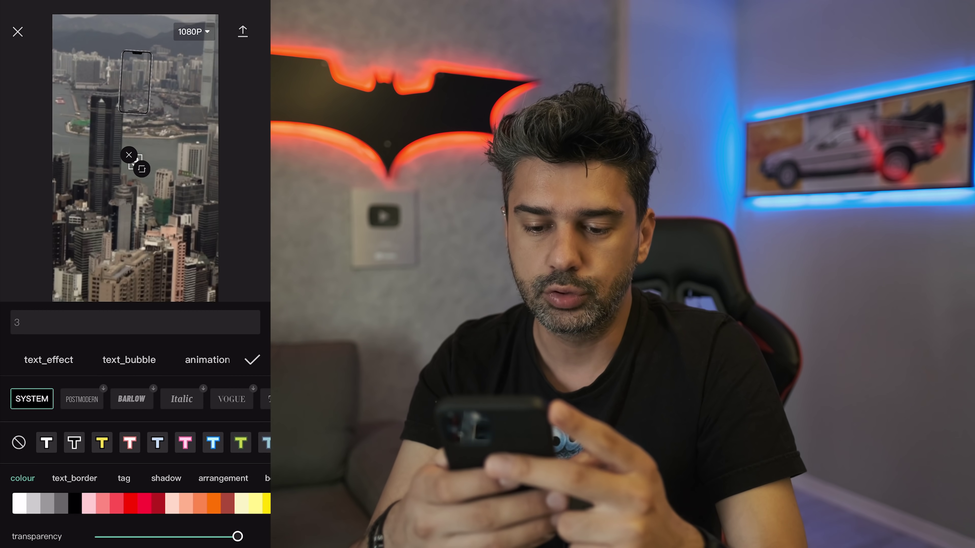
click(44, 359)
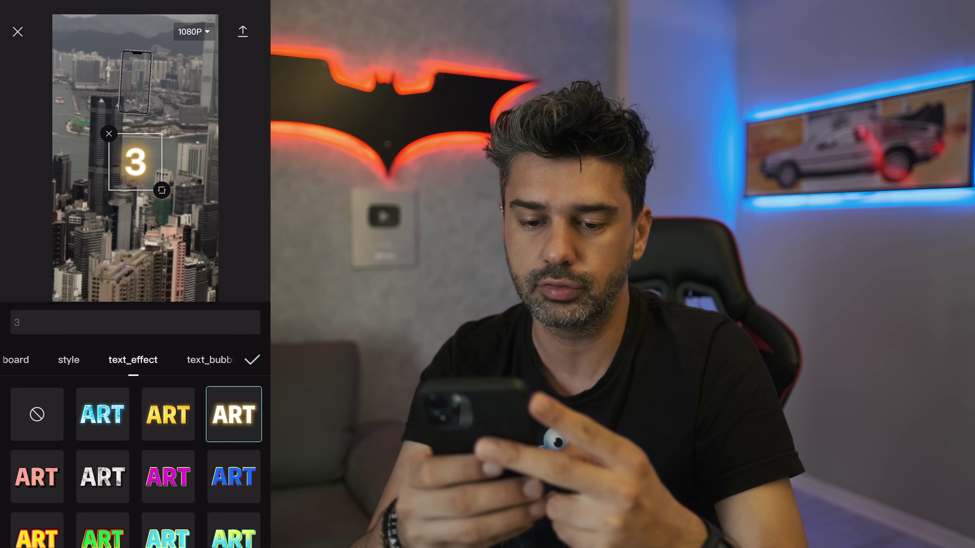
click(101, 360)
click(35, 359)
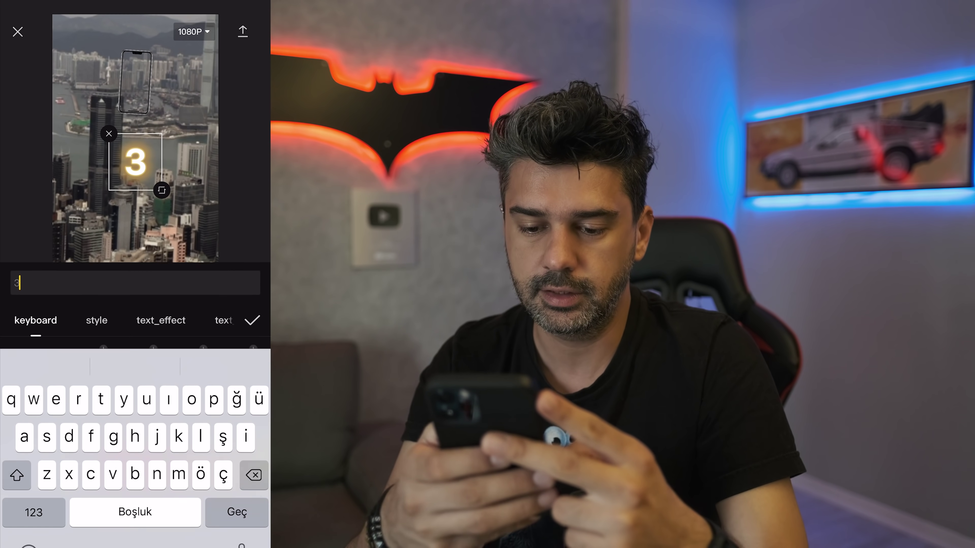
click(96, 320)
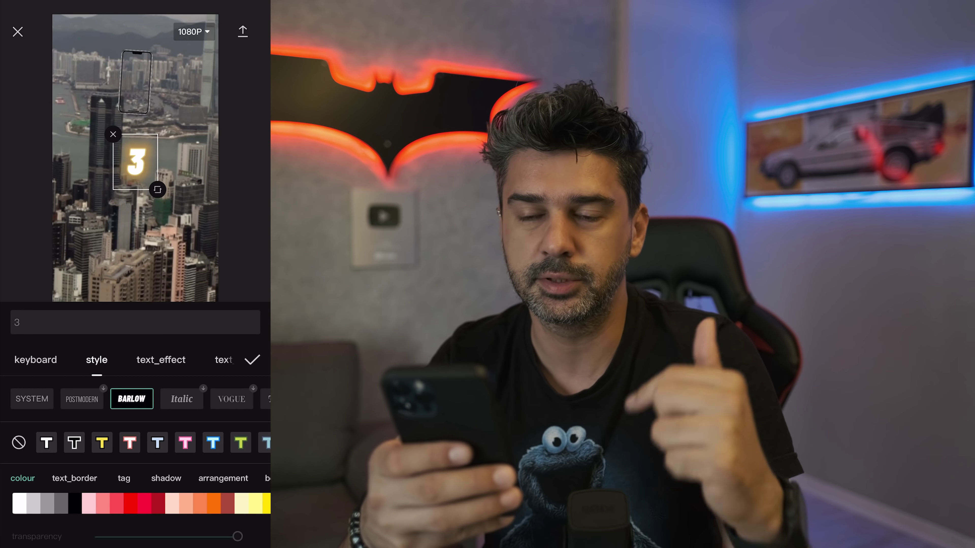
drag(172, 359, 136, 359)
click(124, 360)
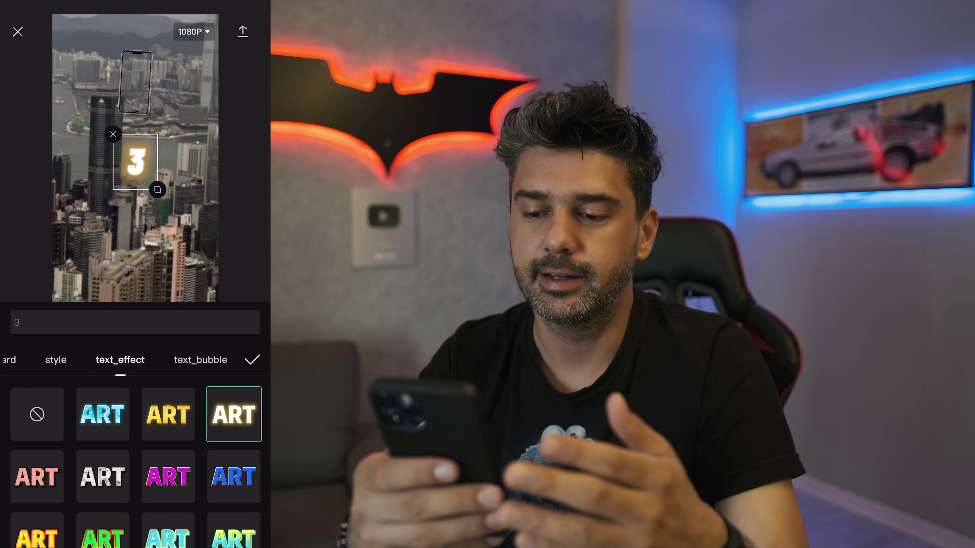
click(252, 359)
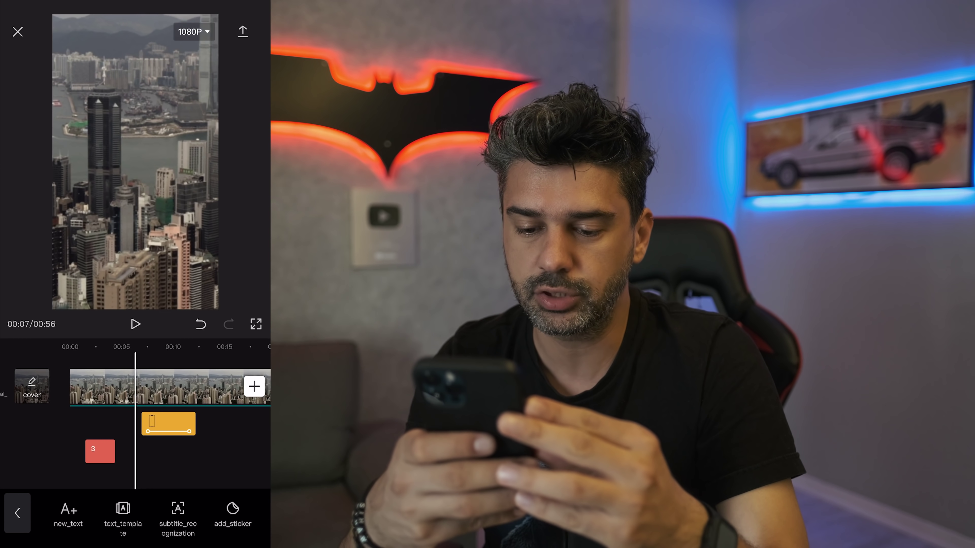
Play the edit from the start and scrub to the copied 3 text clips
drag(116, 386, 172, 386)
click(135, 324)
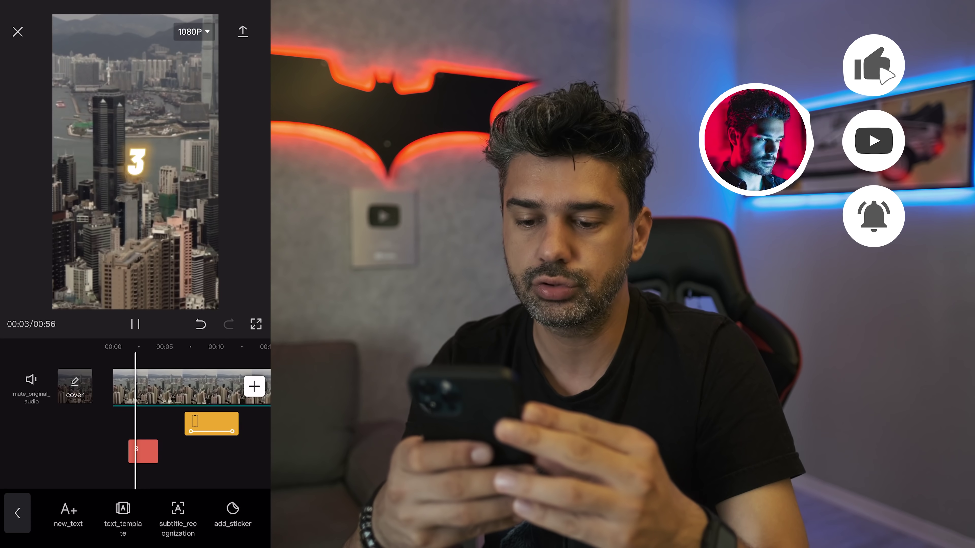
mouse_move(192, 386)
mouse_down()
mouse_move(142, 386)
mouse_move(184, 386)
mouse_up()
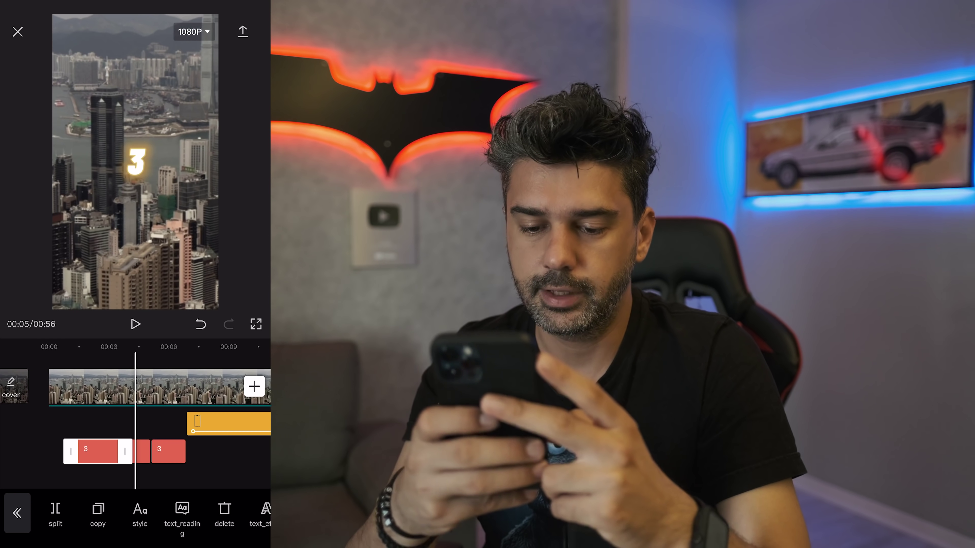
mouse_move(153, 386)
mouse_down()
mouse_move(197, 386)
mouse_move(134, 386)
mouse_move(177, 386)
mouse_up()
Change the middle text clip to read 2 and the last one to read 1
click(123, 451)
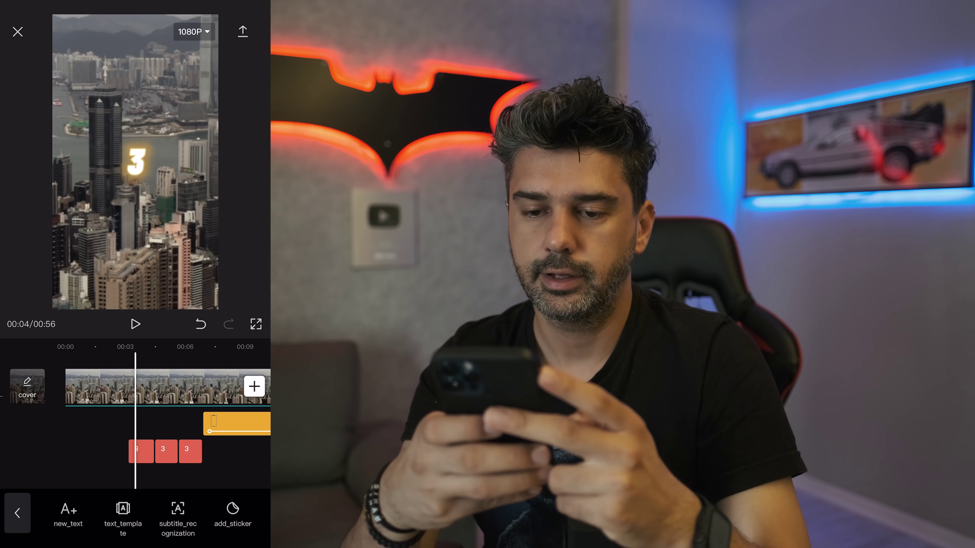
double_click(136, 161)
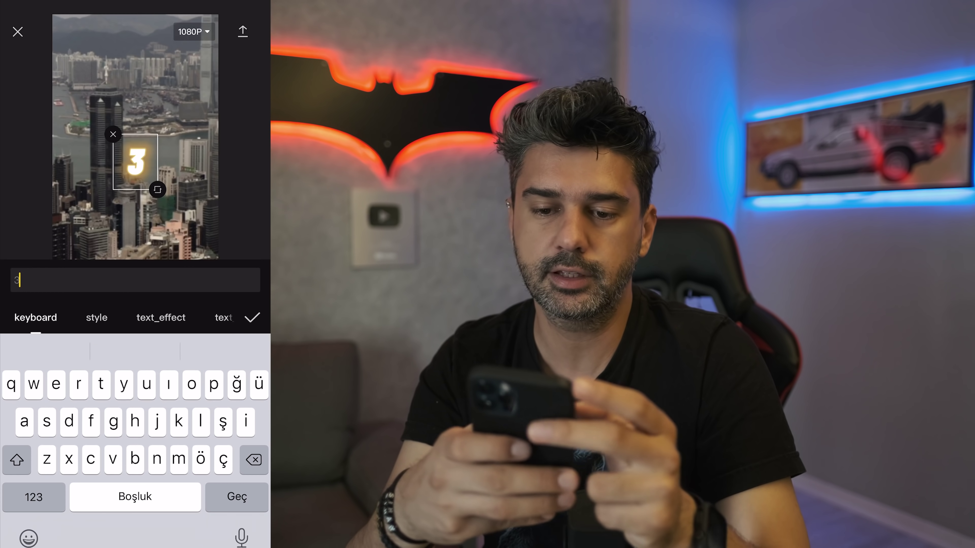
text(2)
key(Return)
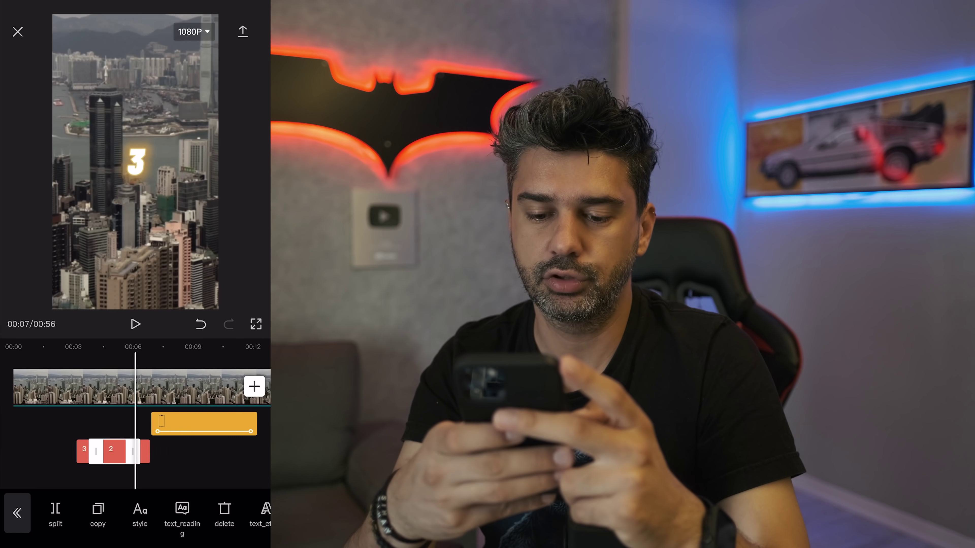
double_click(135, 161)
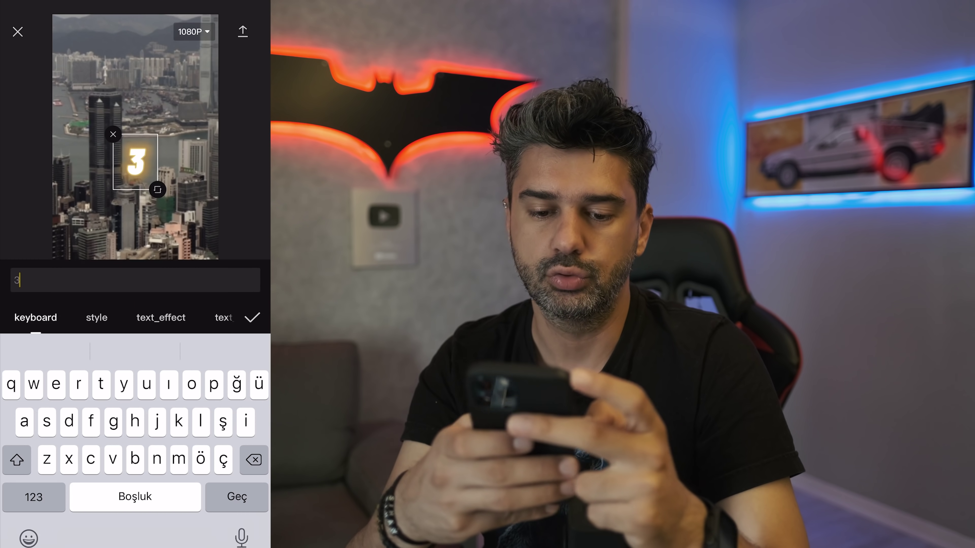
key(BackSpace)
click(33, 497)
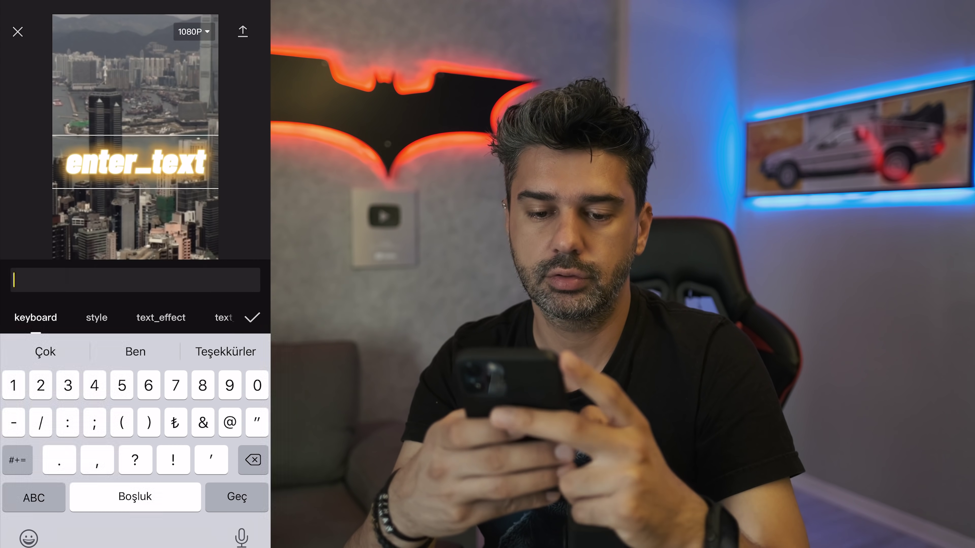
key(Return)
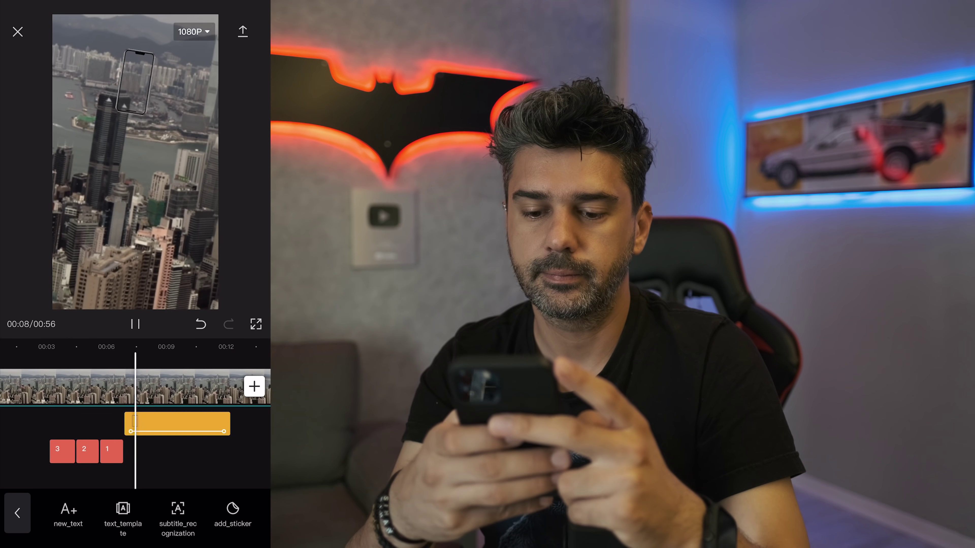
Copy the 1 text clip and lengthen the copy after the countdown
mouse_move(116, 386)
mouse_down()
mouse_move(162, 386)
mouse_move(144, 386)
mouse_up()
click(123, 451)
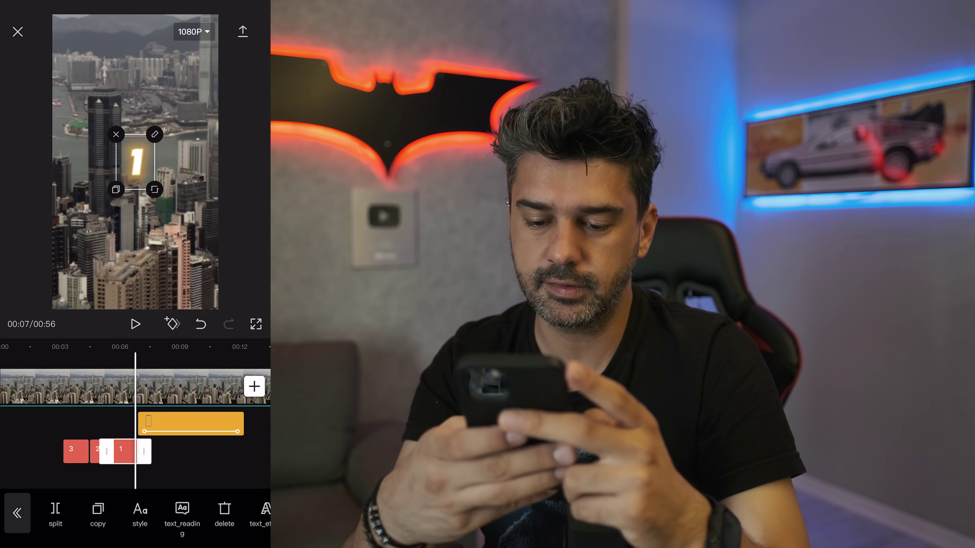
drag(172, 515, 154, 514)
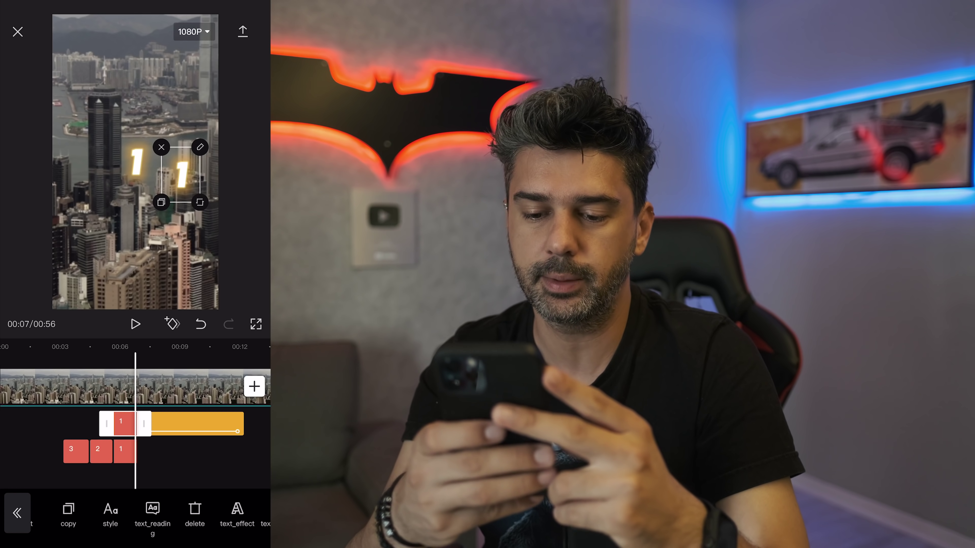
click(192, 472)
click(123, 452)
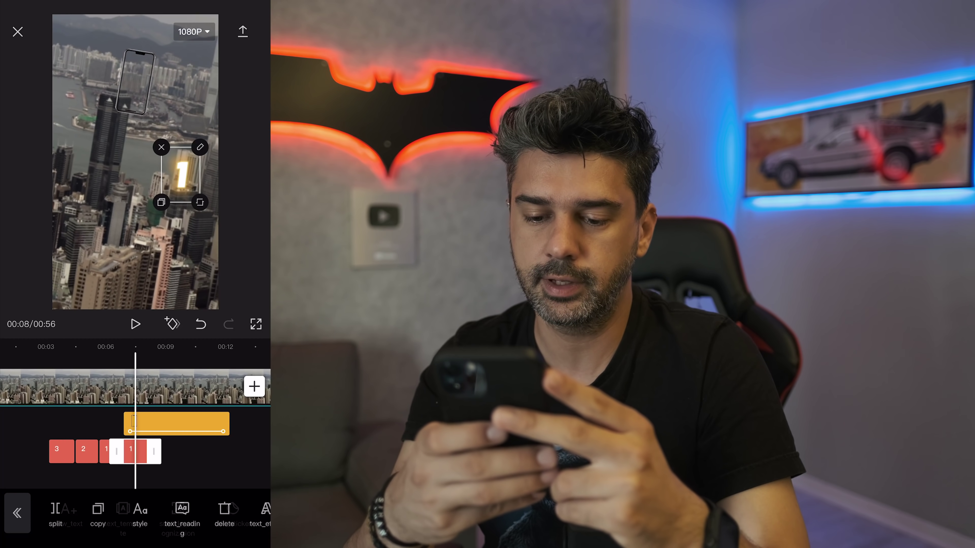
drag(144, 451, 250, 451)
Rewrite the lengthened clip as 'Telefonu yavaşça sola döndürün' and play from the start
drag(115, 386, 191, 386)
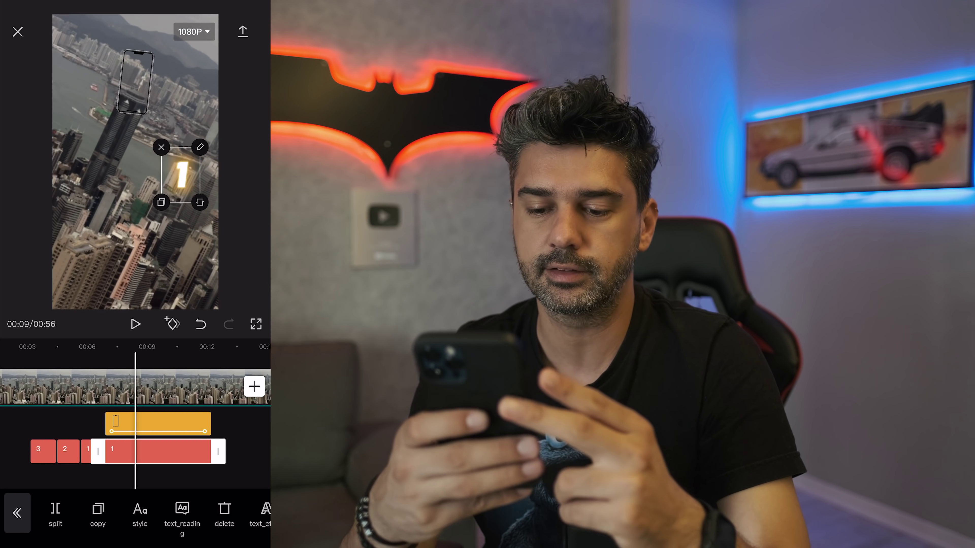
click(192, 476)
click(68, 513)
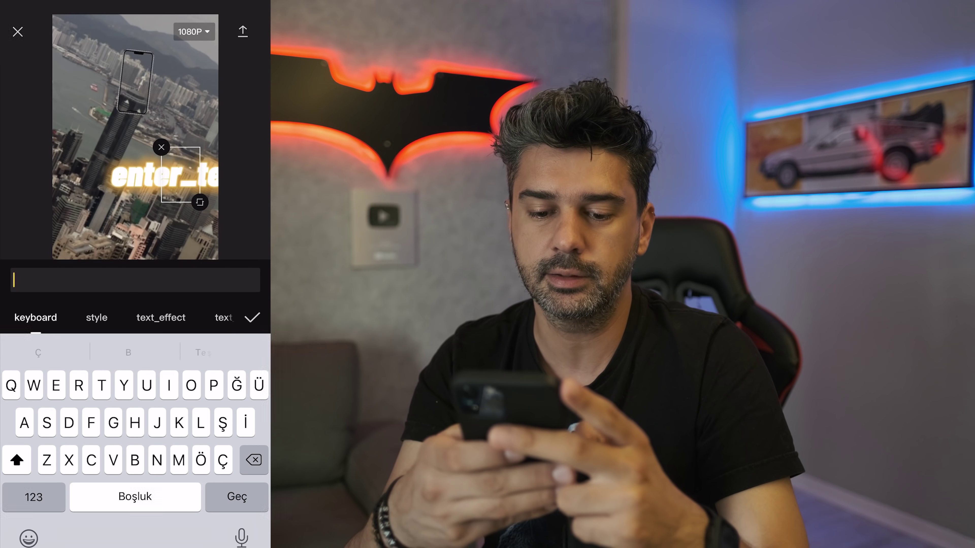
text(Tekefonu yavaşça)
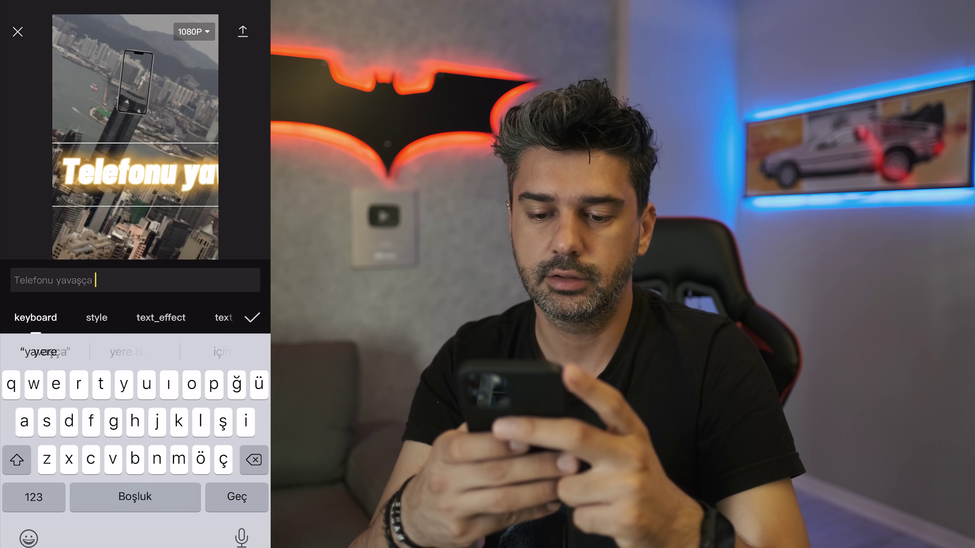
text(rün)
key(Return)
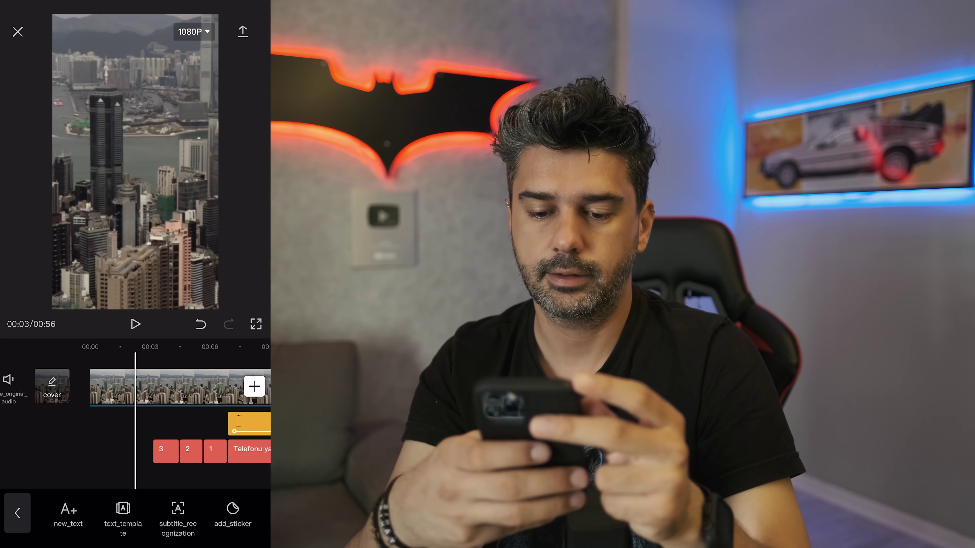
click(135, 324)
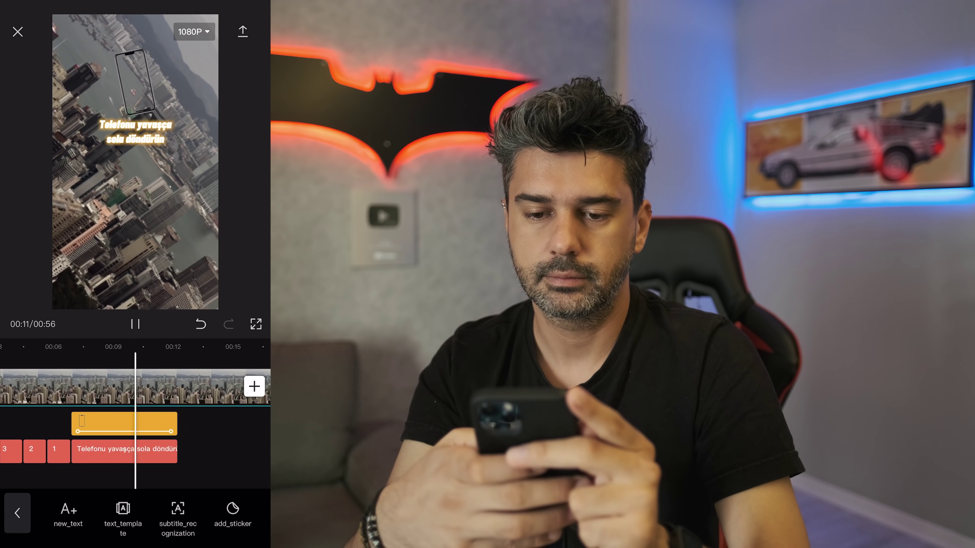
Rotate the phone sticker about 16° counter-clockwise and preview the result
click(135, 82)
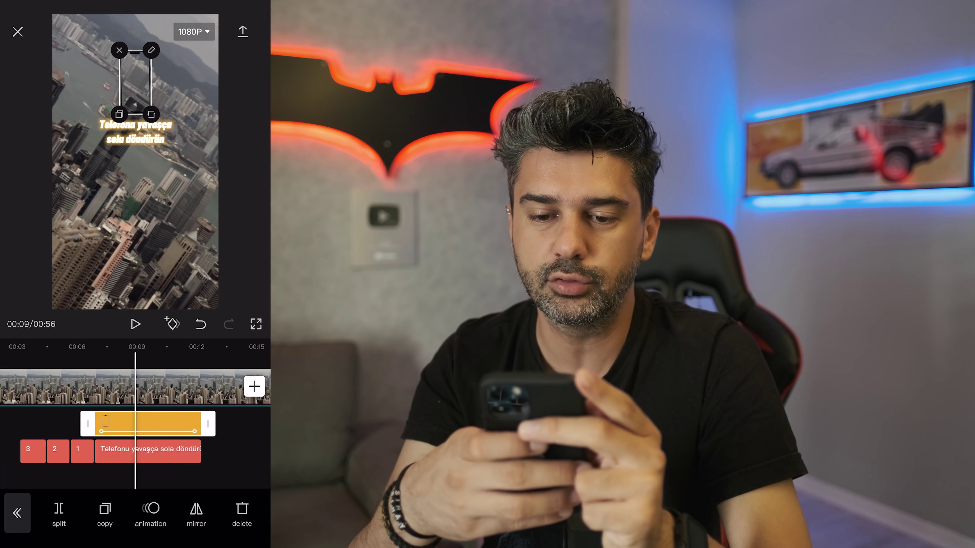
drag(151, 114, 160, 109)
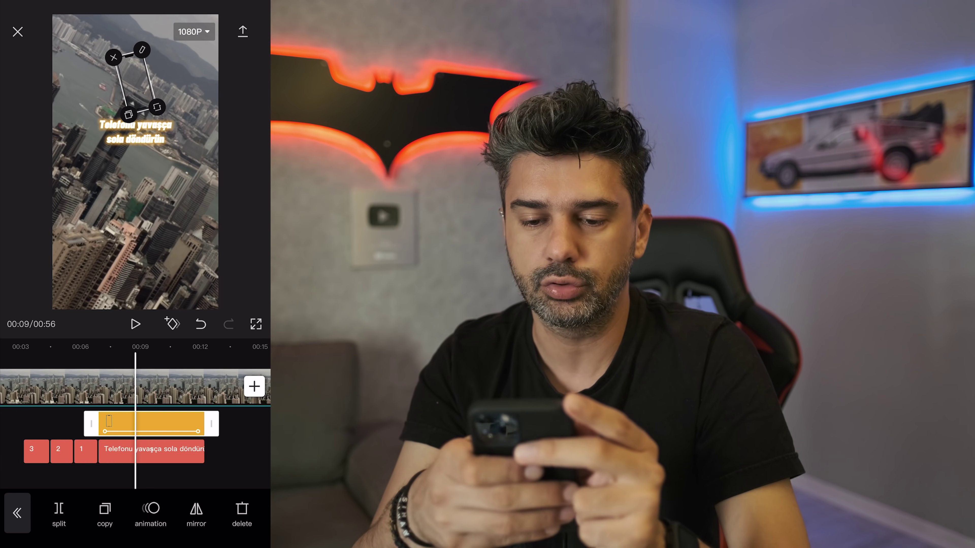
key(space)
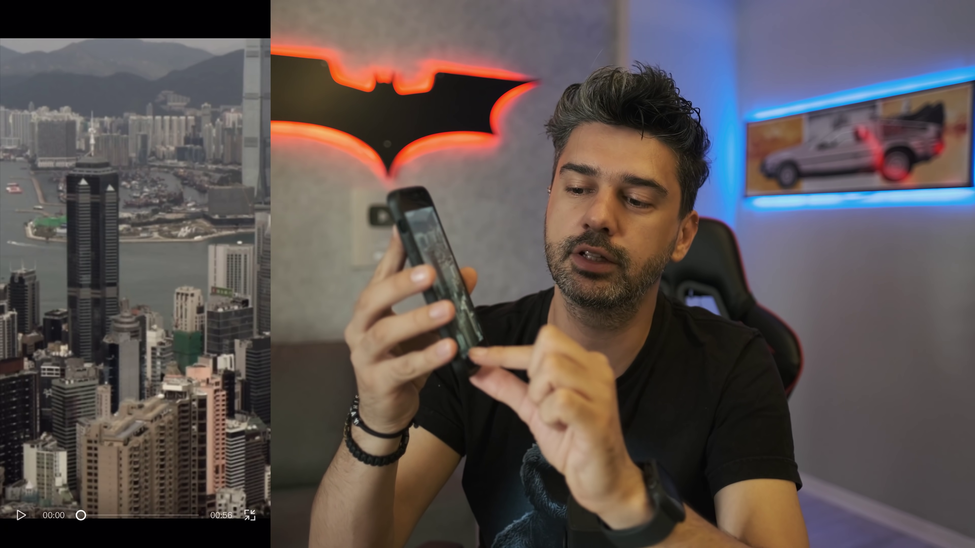
Watch the 56-second city edit full screen from 00:00
key(space)
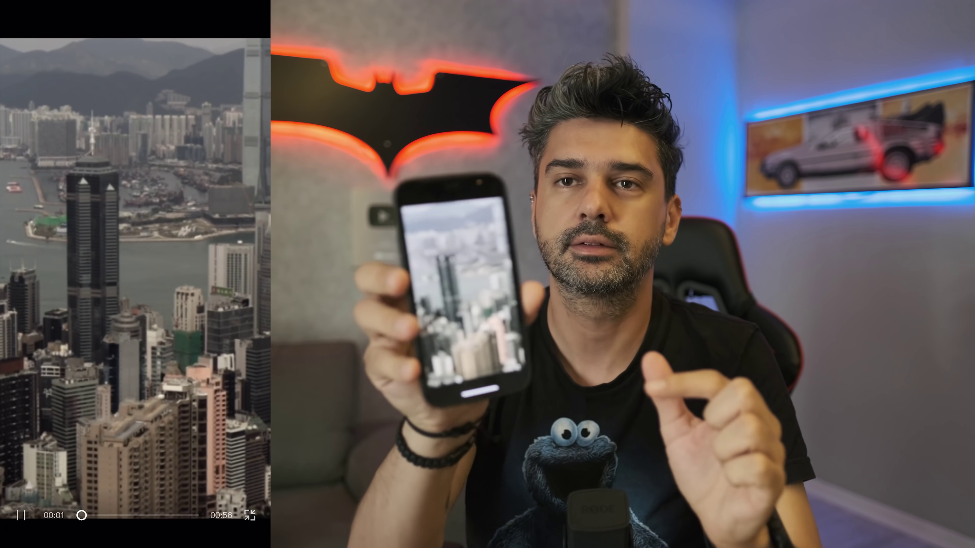